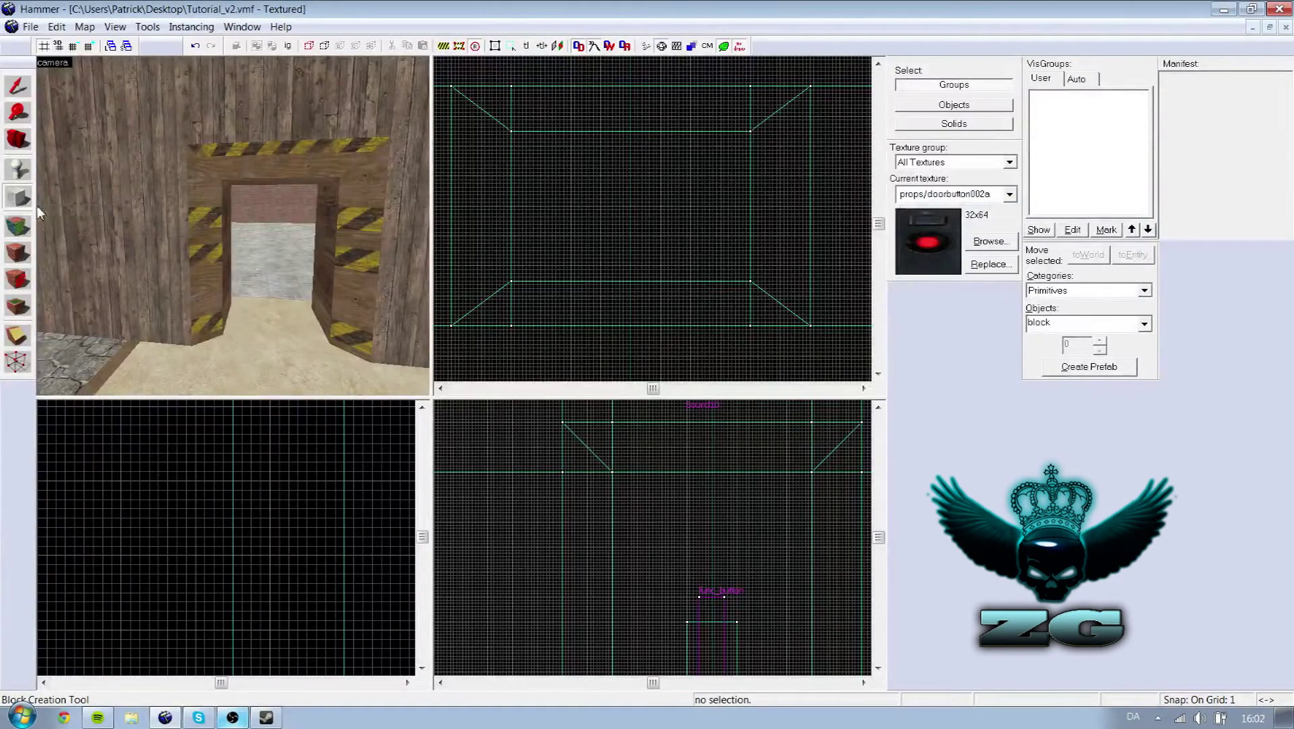
Find the nodraw texture and set tools/toolsnodraw as the current texture
left_click(16, 226)
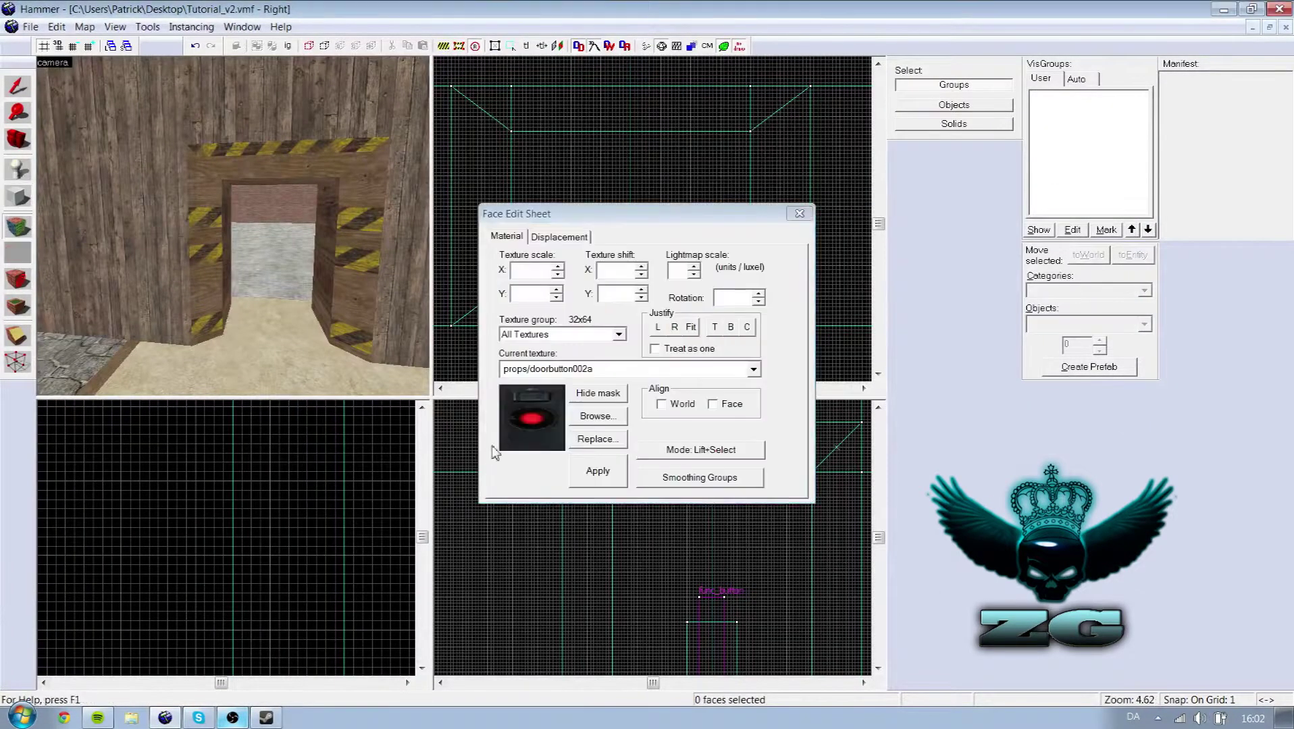
left_click(597, 417)
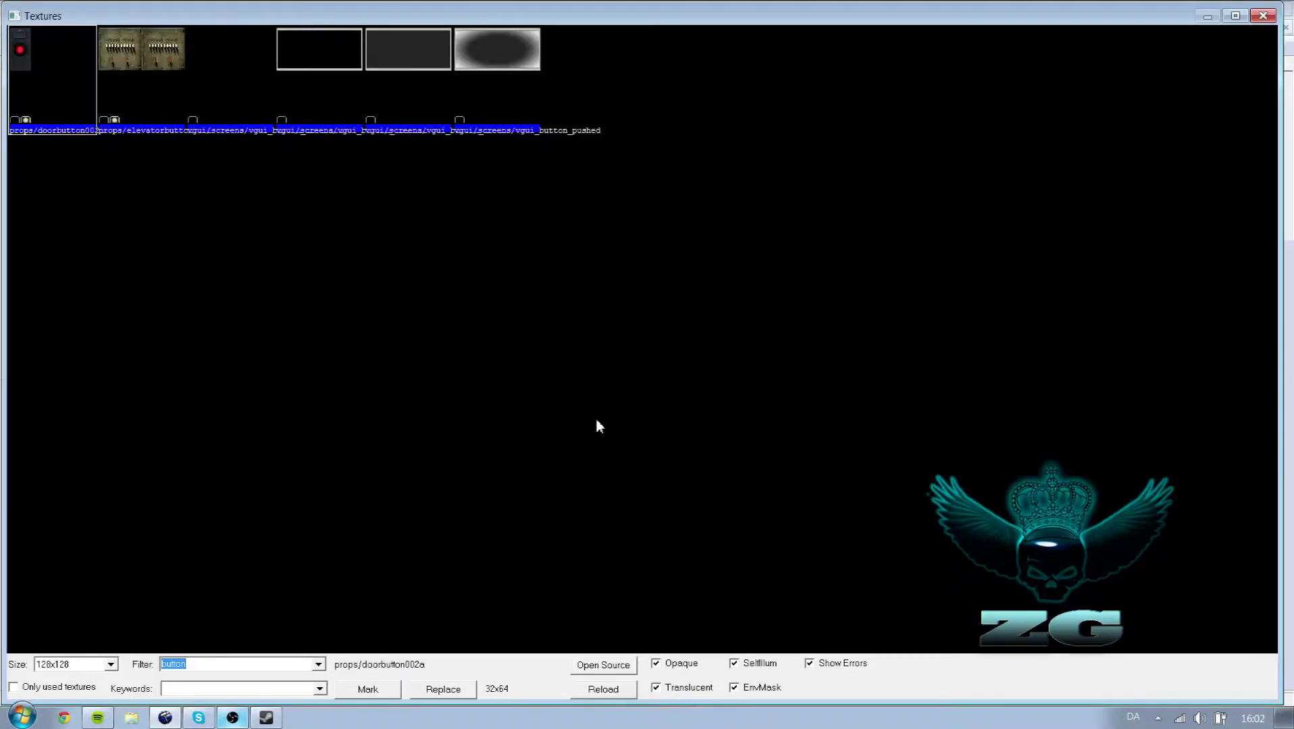
type("nodraw")
double_click(68, 97)
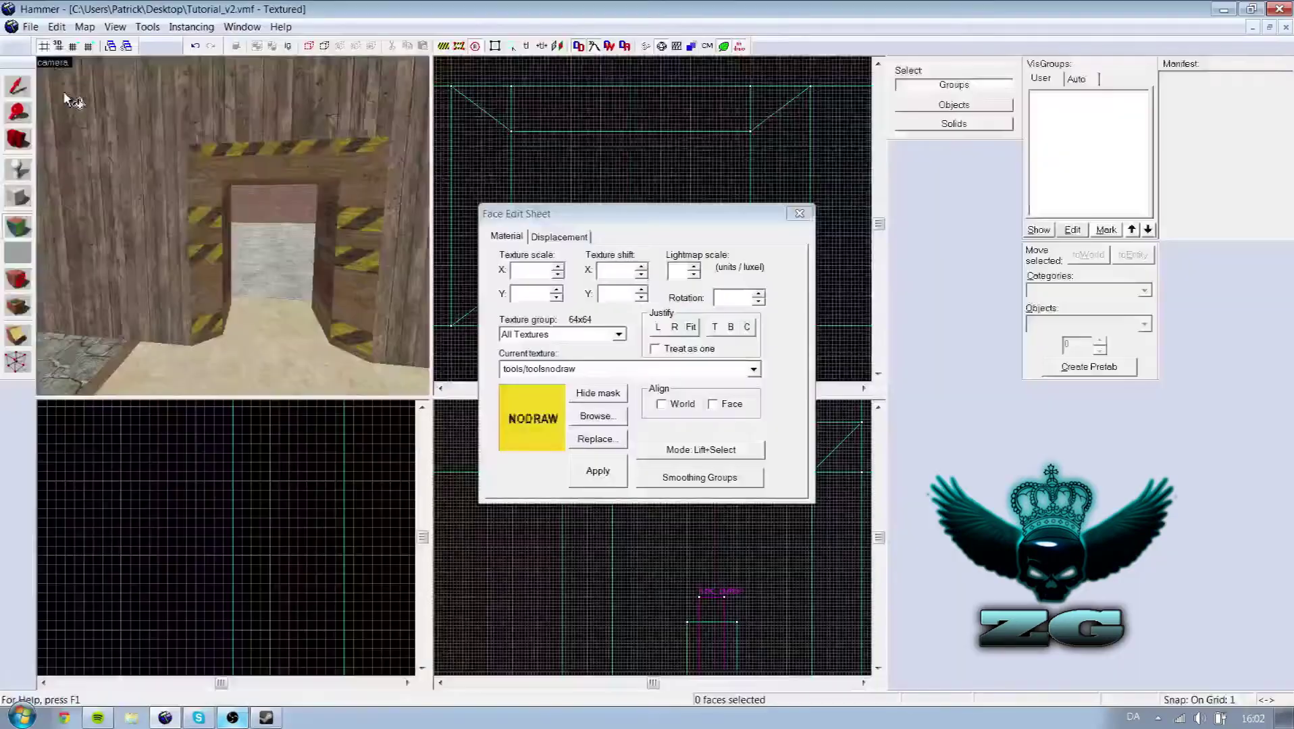
left_click(15, 82)
scroll(294, 203, "up", 1)
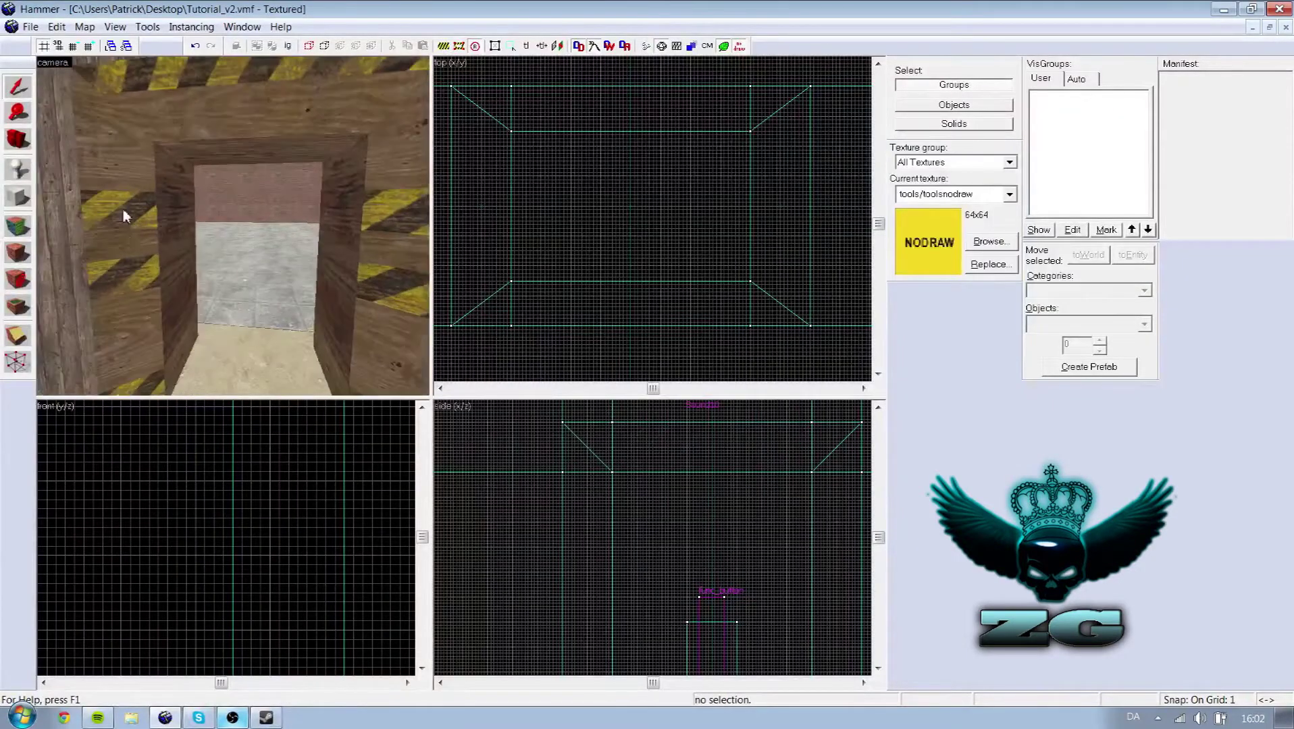
left_click(157, 235)
left_click(205, 148)
left_click(332, 196)
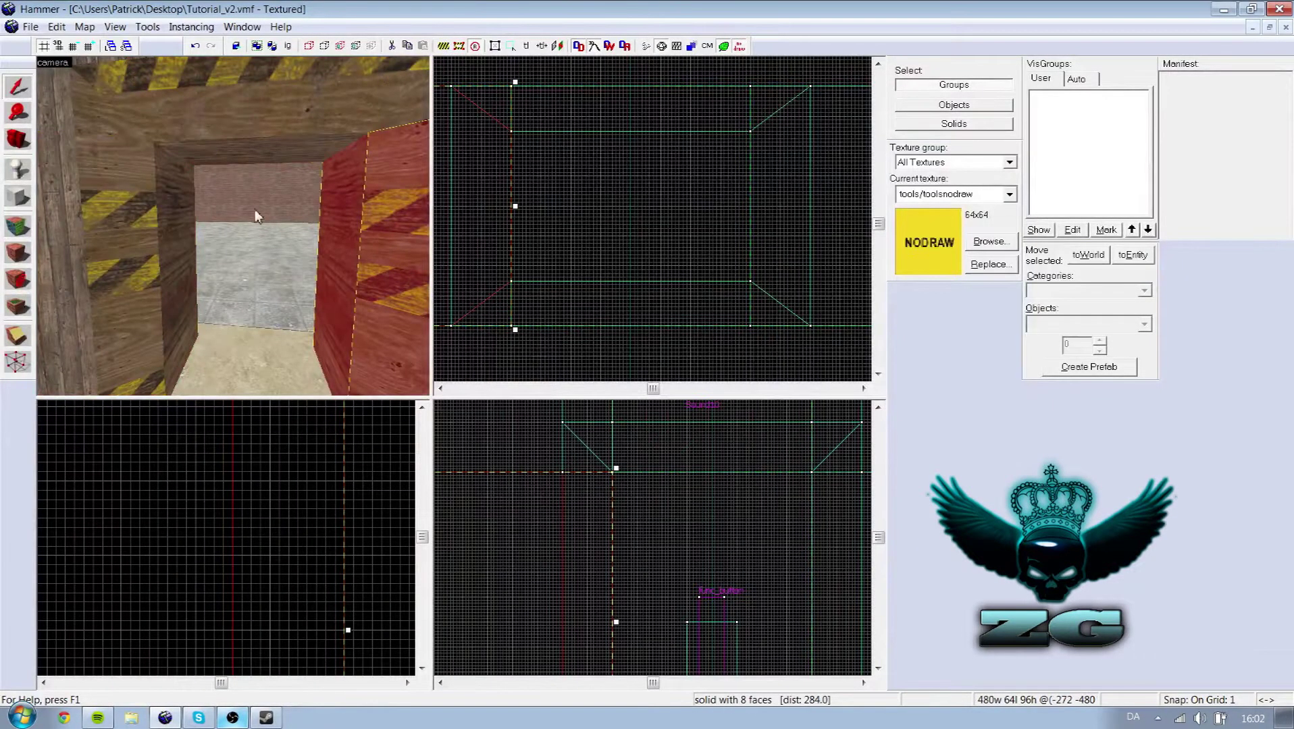
left_click(177, 193)
key("s")
left_click(213, 145)
left_click(319, 176)
scroll(162, 212, "up", 2)
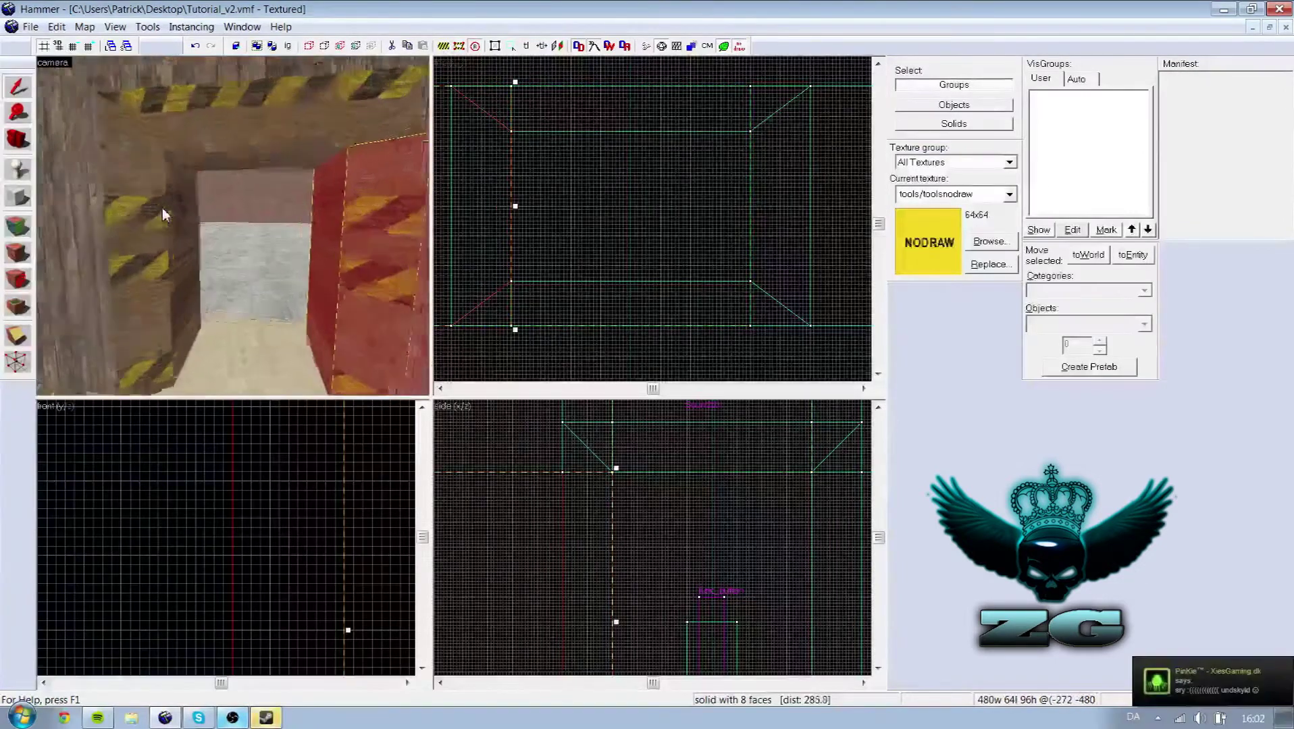
Create a nodraw block filling the doorway, 64 units wide, 35 deep and 96 high, set in slightly from both frame edges
left_click(18, 198)
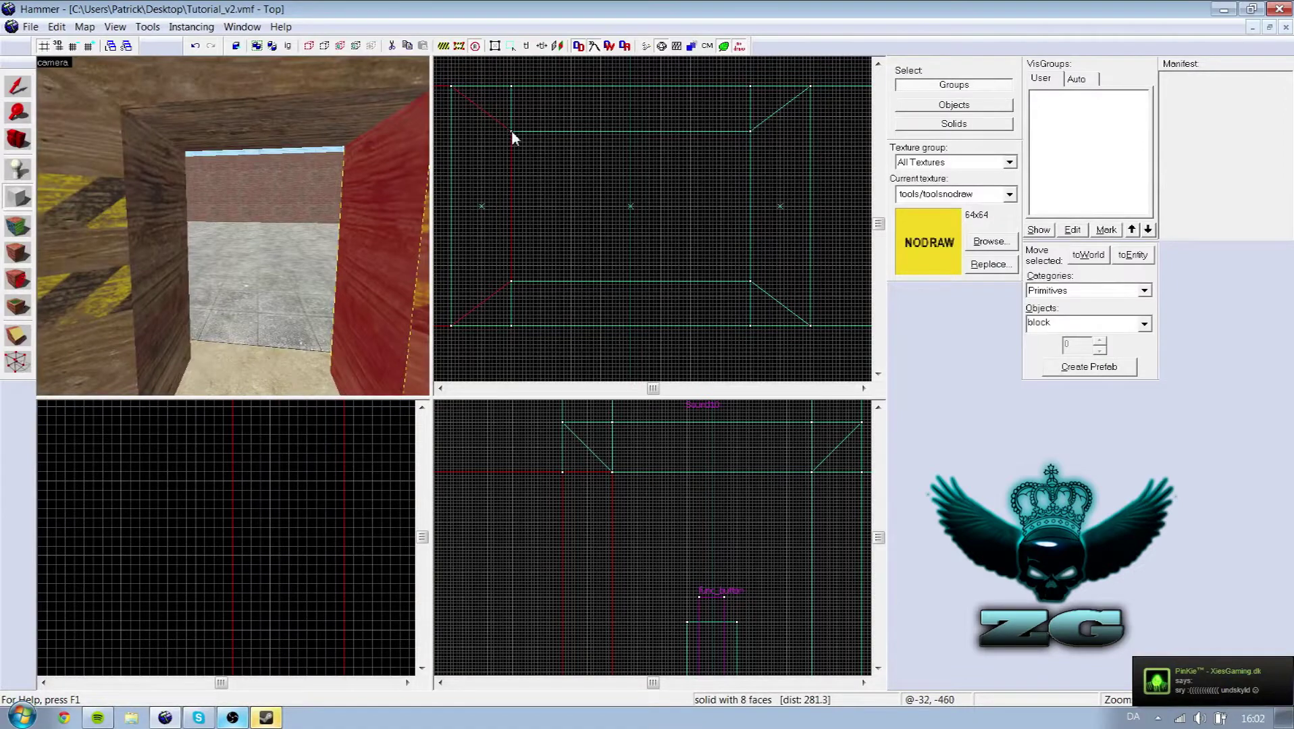
left_click_drag(511, 135, 755, 284)
scroll(355, 278, "down", 4)
scroll(354, 278, "up", 6)
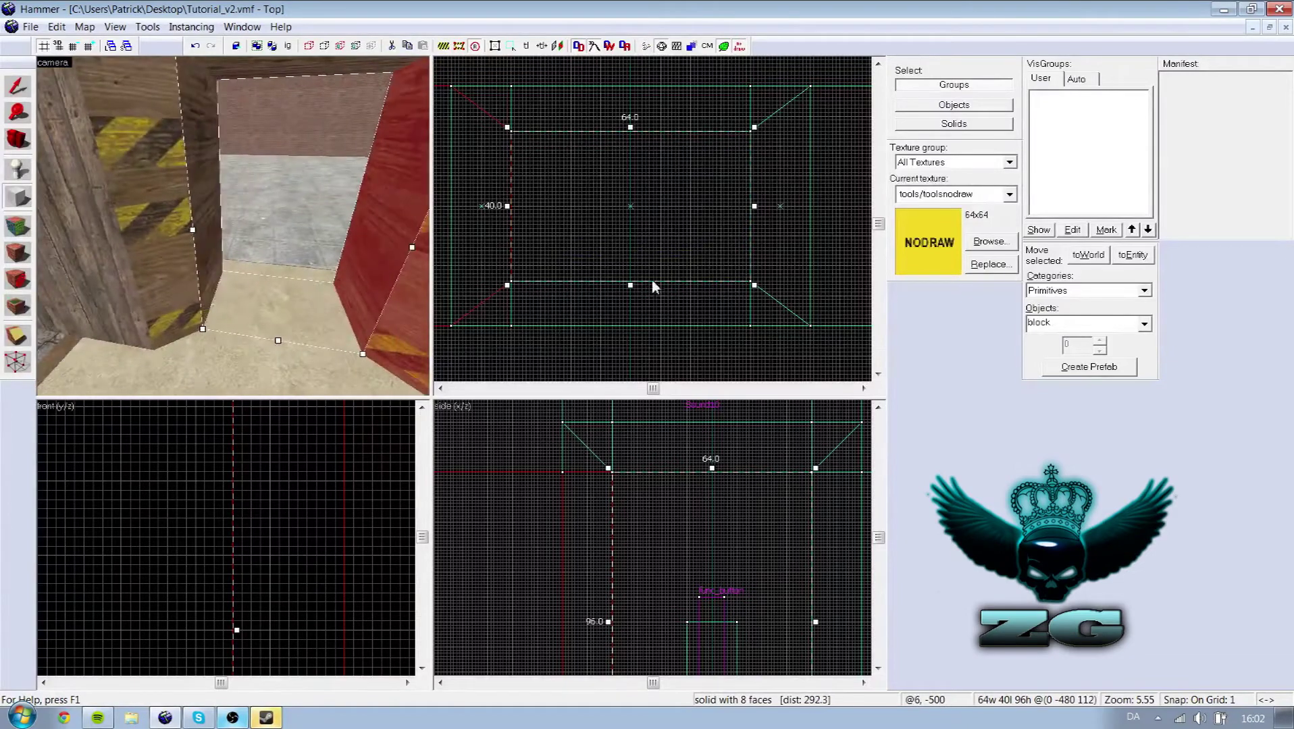
left_click_drag(631, 284, 650, 273)
left_click_drag(624, 130, 624, 137)
key("Return")
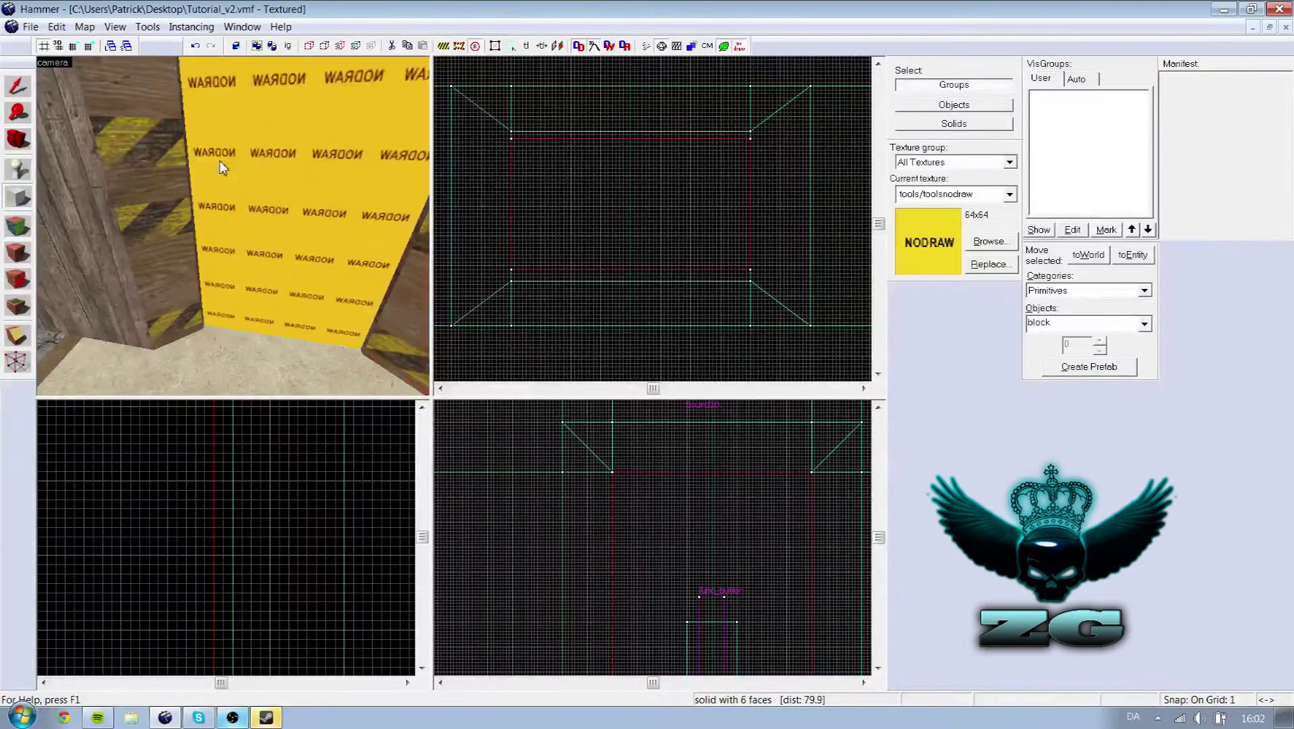
Clip the nodraw block vertically through its centre into two 32-unit-wide door halves, keeping both sides
left_click(18, 87)
key("Left")
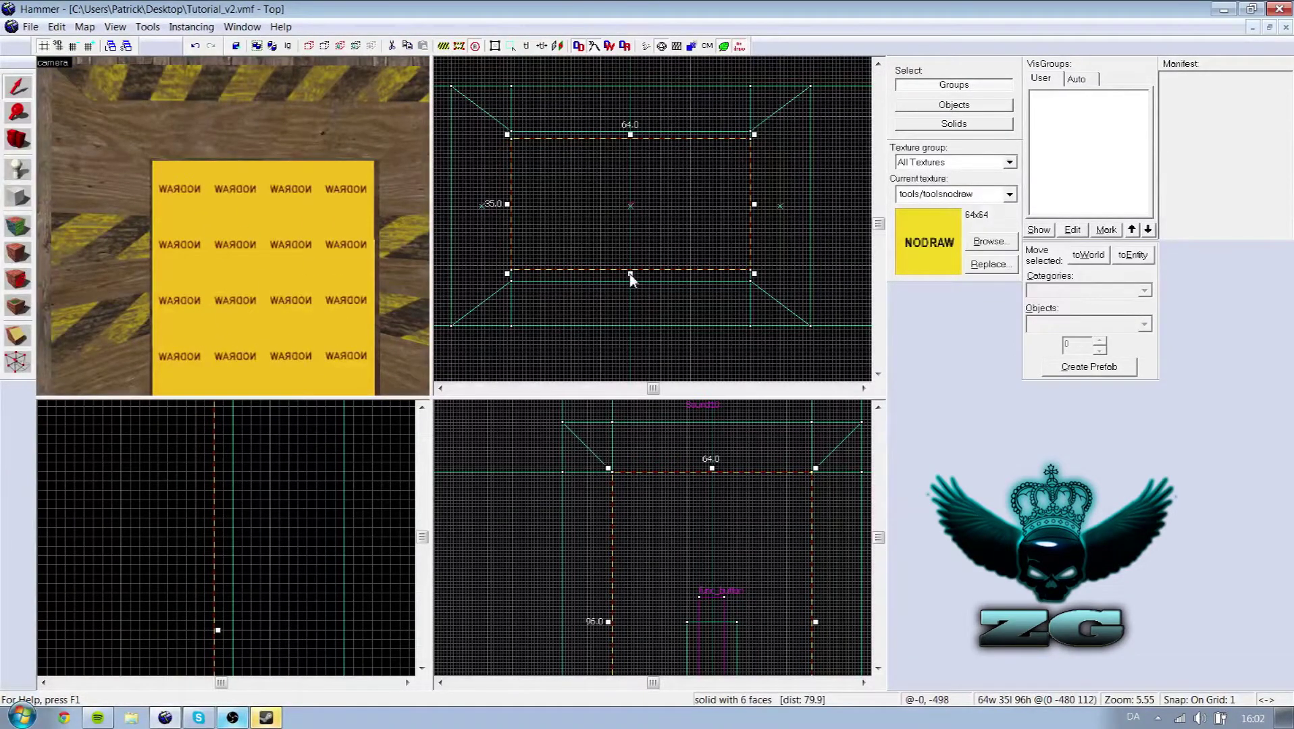
key("z")
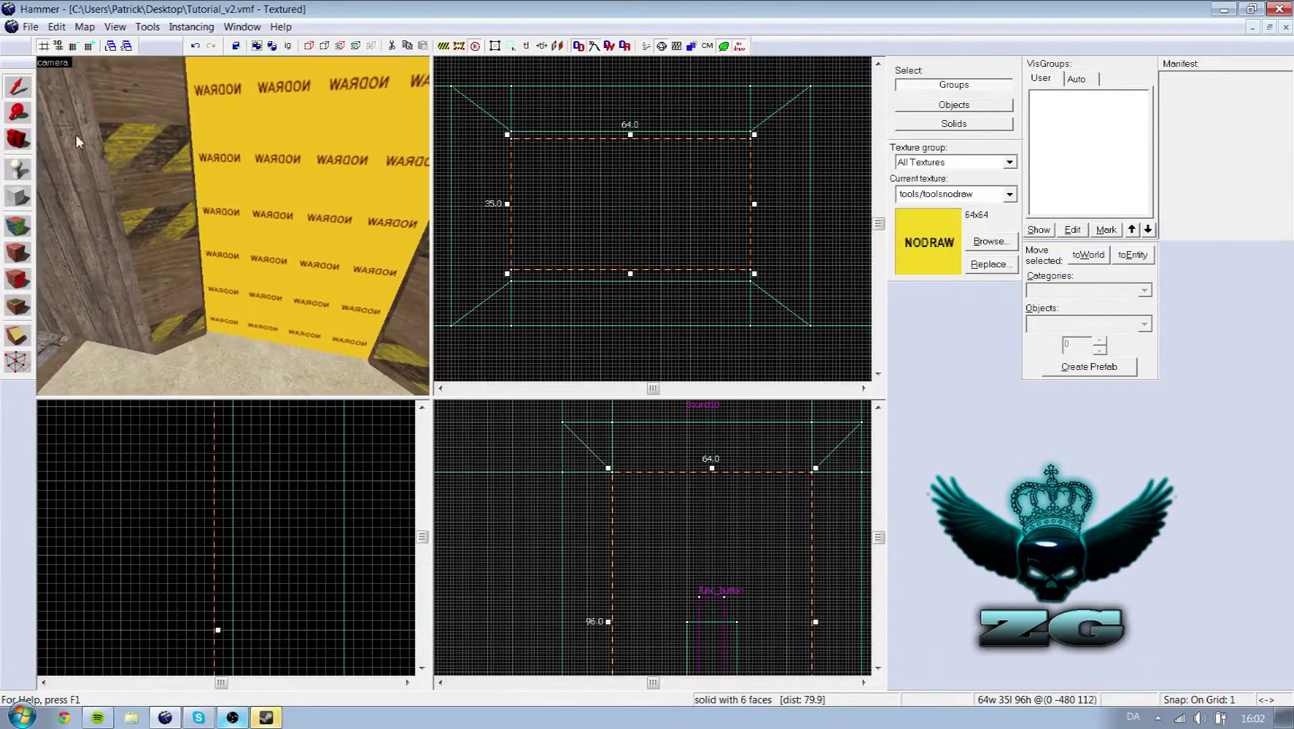
key("z")
left_click(20, 337)
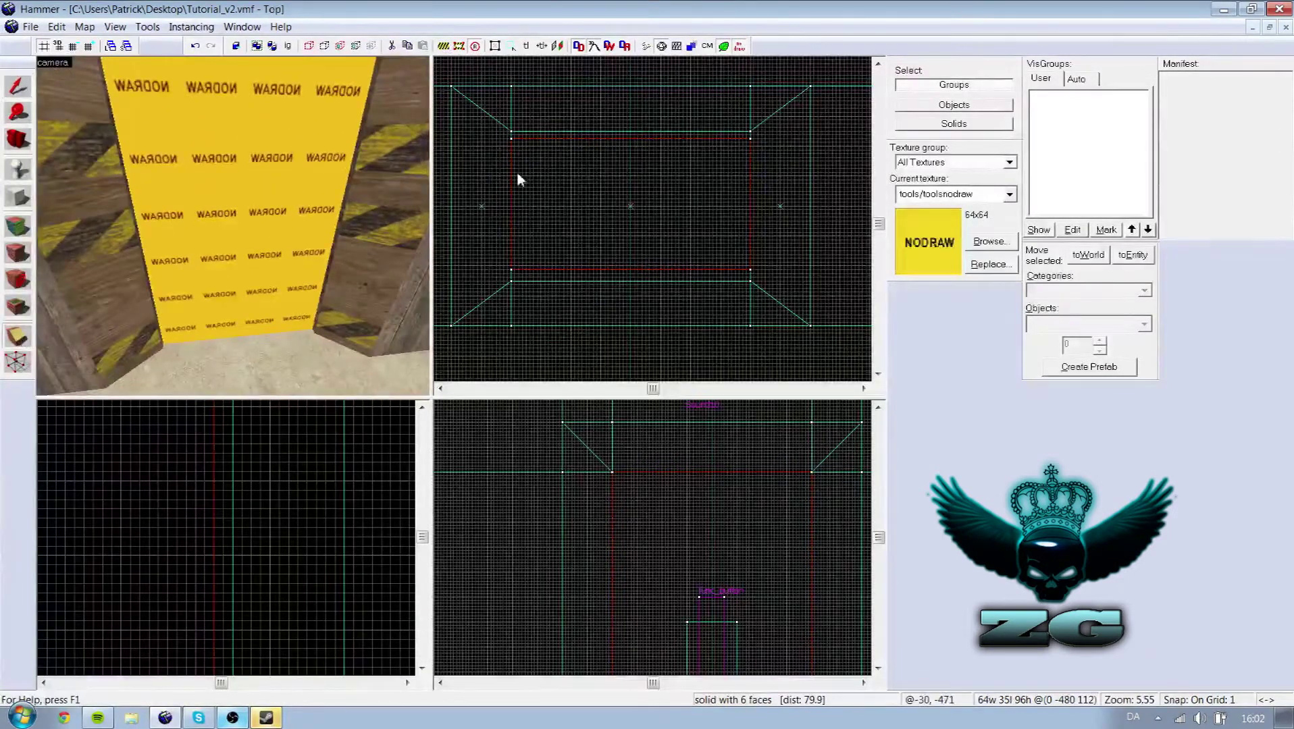
left_click_drag(632, 150, 632, 181)
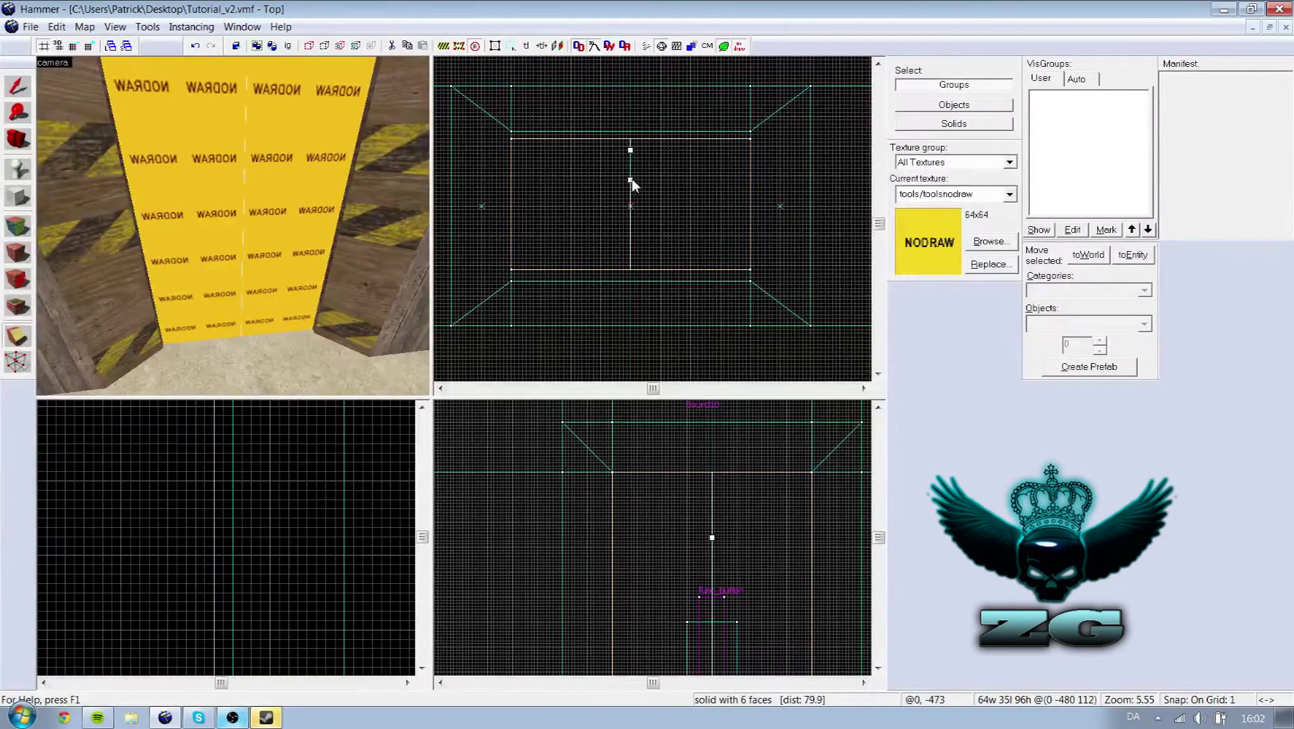
key("Return")
left_click(18, 86)
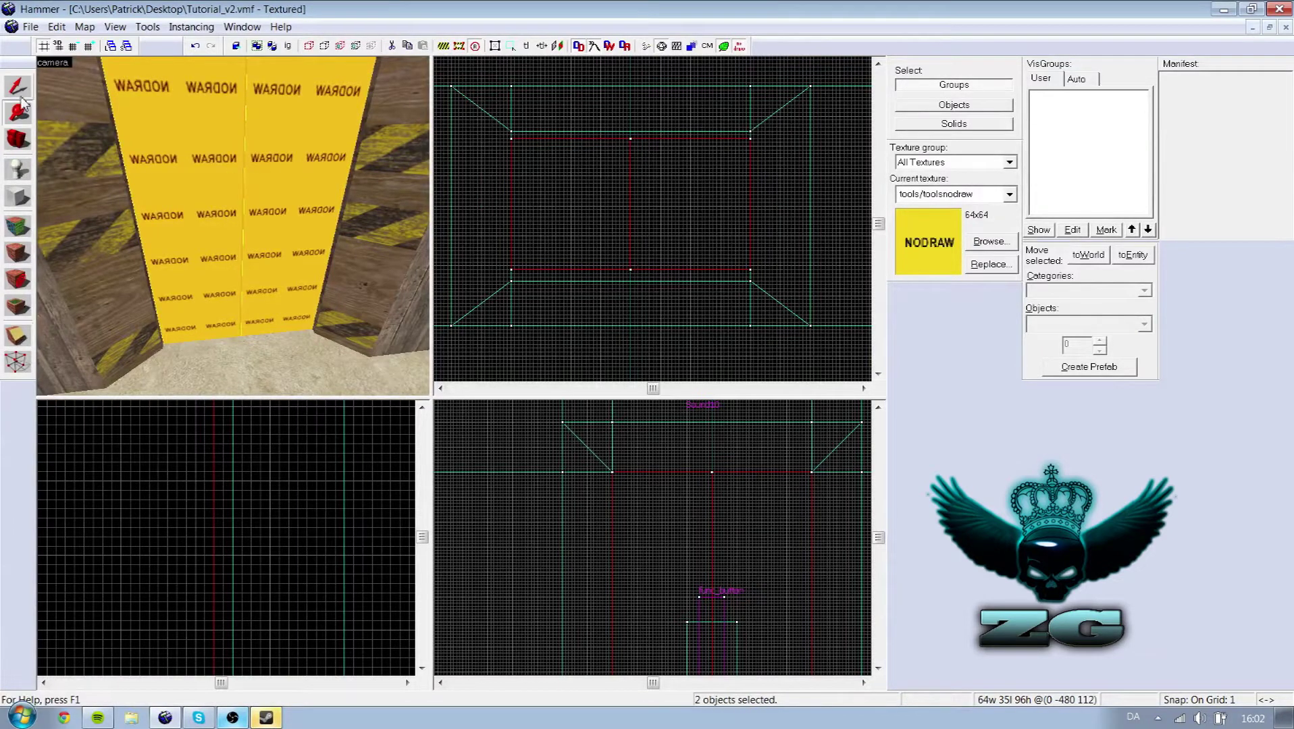
left_click(133, 155)
left_click(260, 140)
left_click(152, 173)
key("Left")
key("Right")
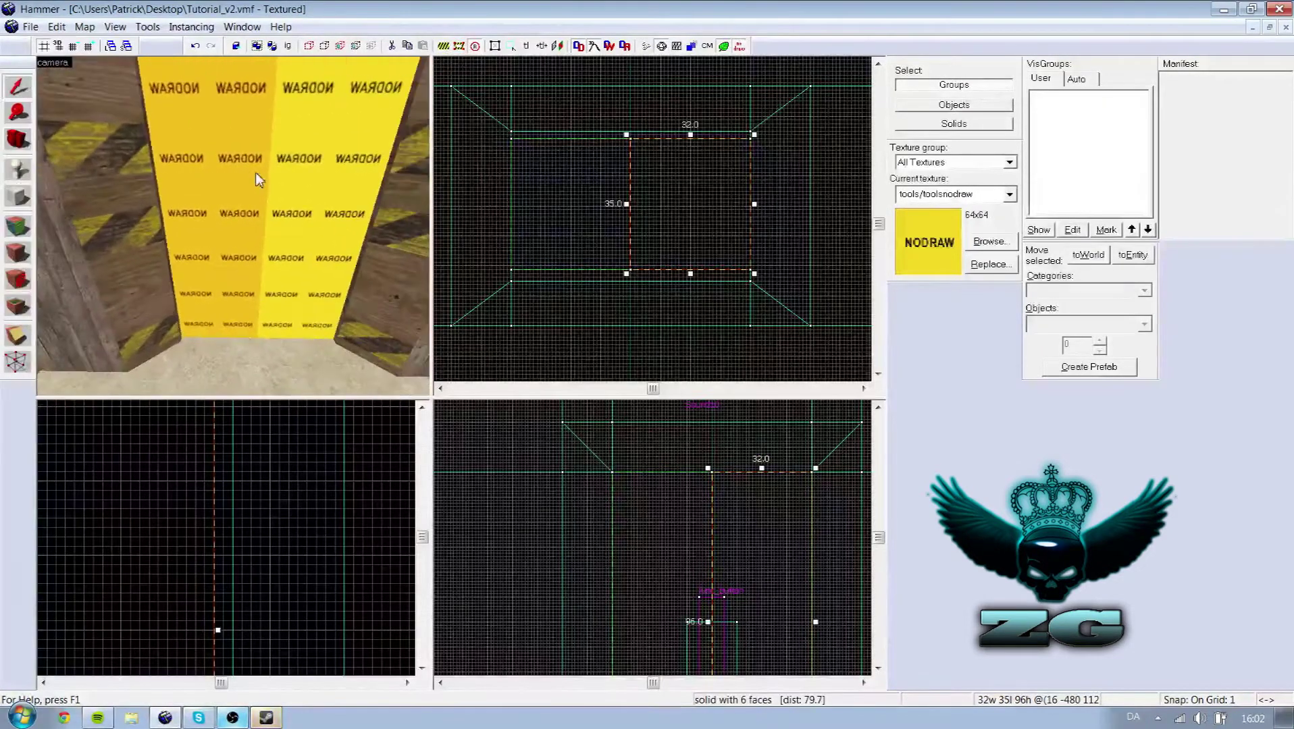
key("Left")
key("Right")
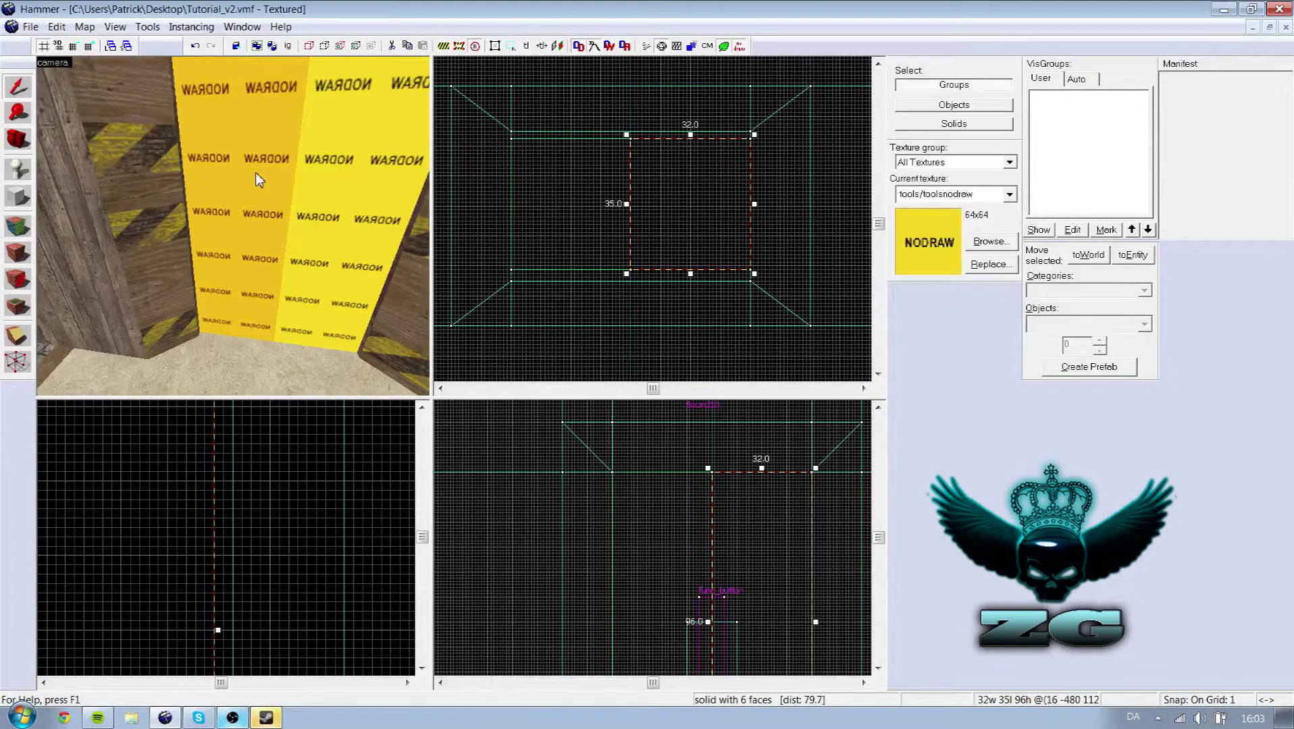
Apply the cs_assault/assault_door1 texture to both door halves' faces on the wooden-wall side and fit it to each face
left_click(18, 252)
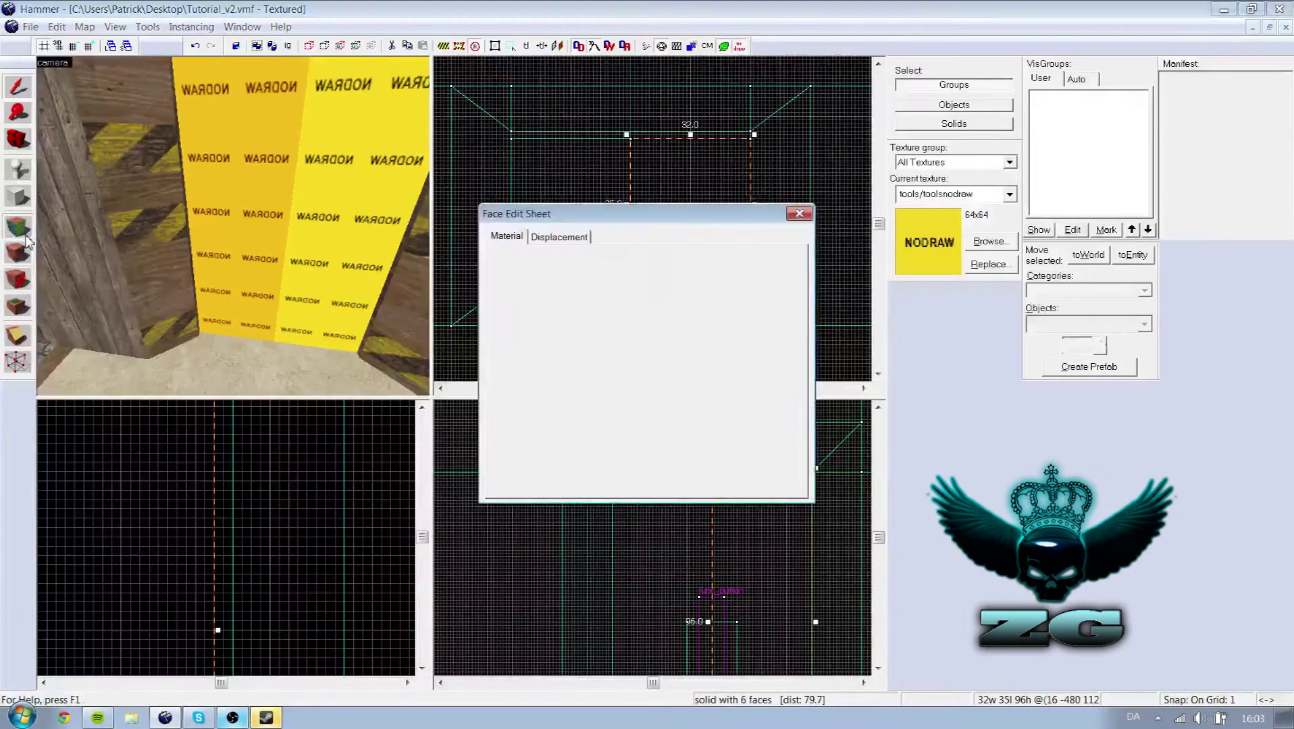
left_click(597, 416)
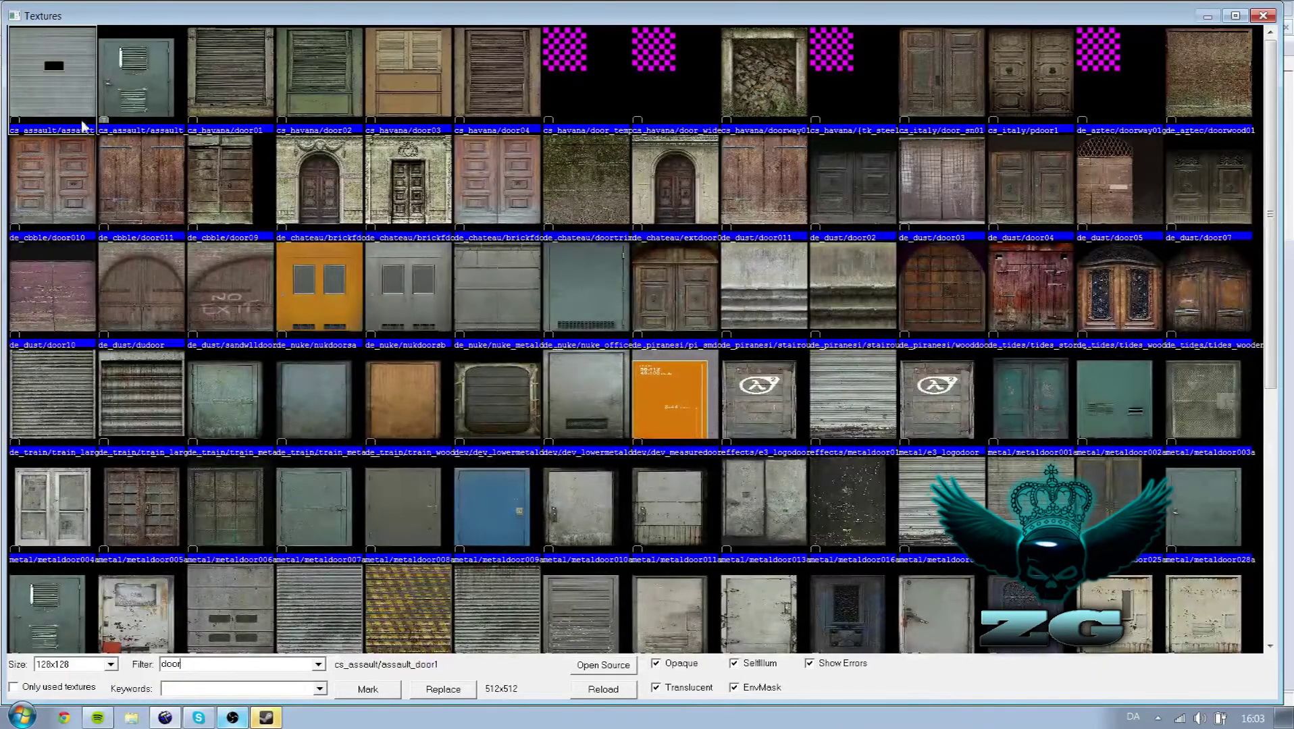
double_click(37, 82)
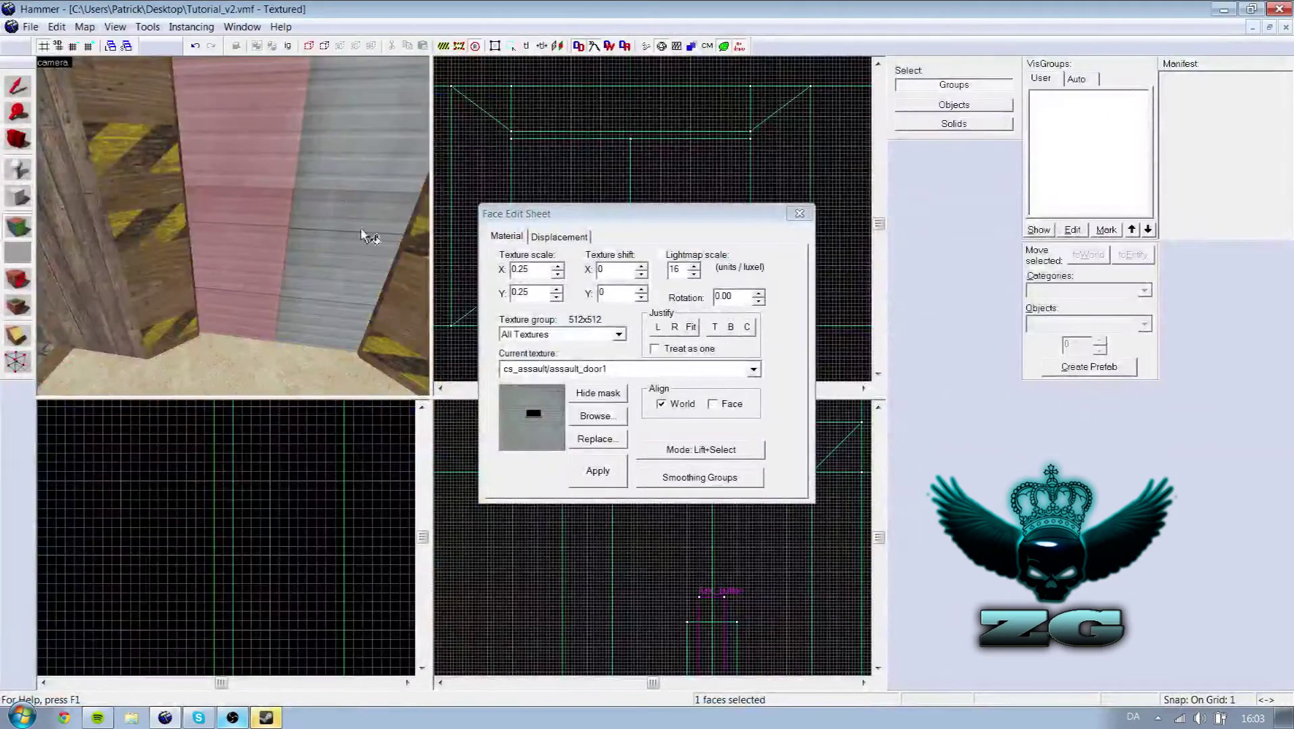
left_click(691, 328)
left_click(363, 210)
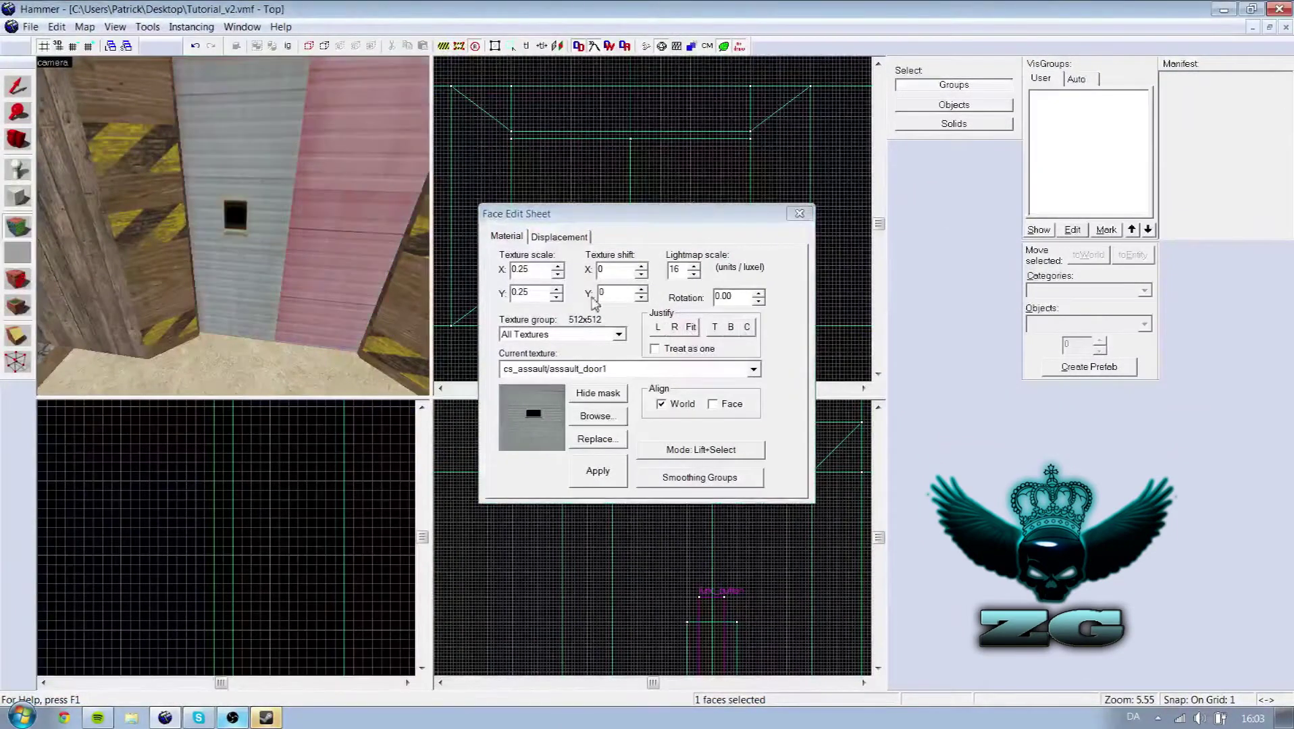
left_click(692, 327)
scroll(323, 216, "down", 5)
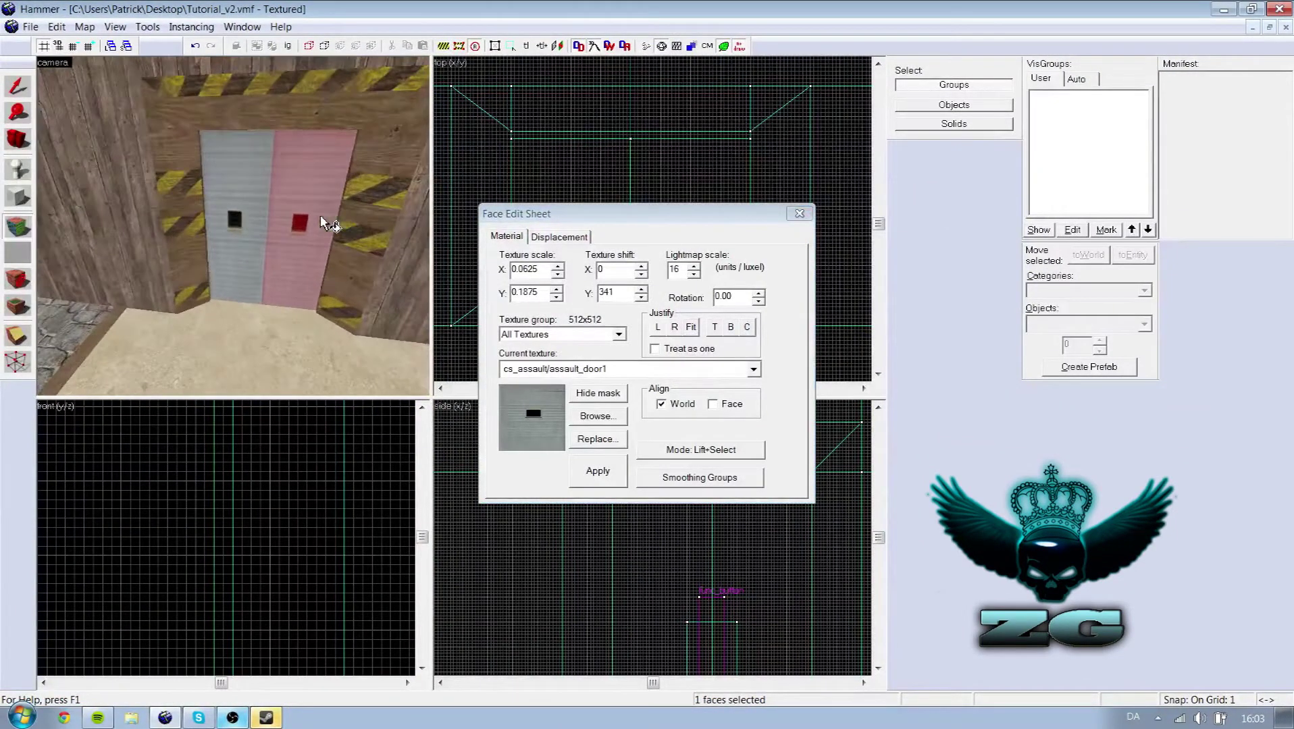
Lift the fitted door texture from one half and apply it to both halves' nodraw faces on the brick-wall side
left_click(251, 230)
left_click(293, 242)
left_click(261, 340)
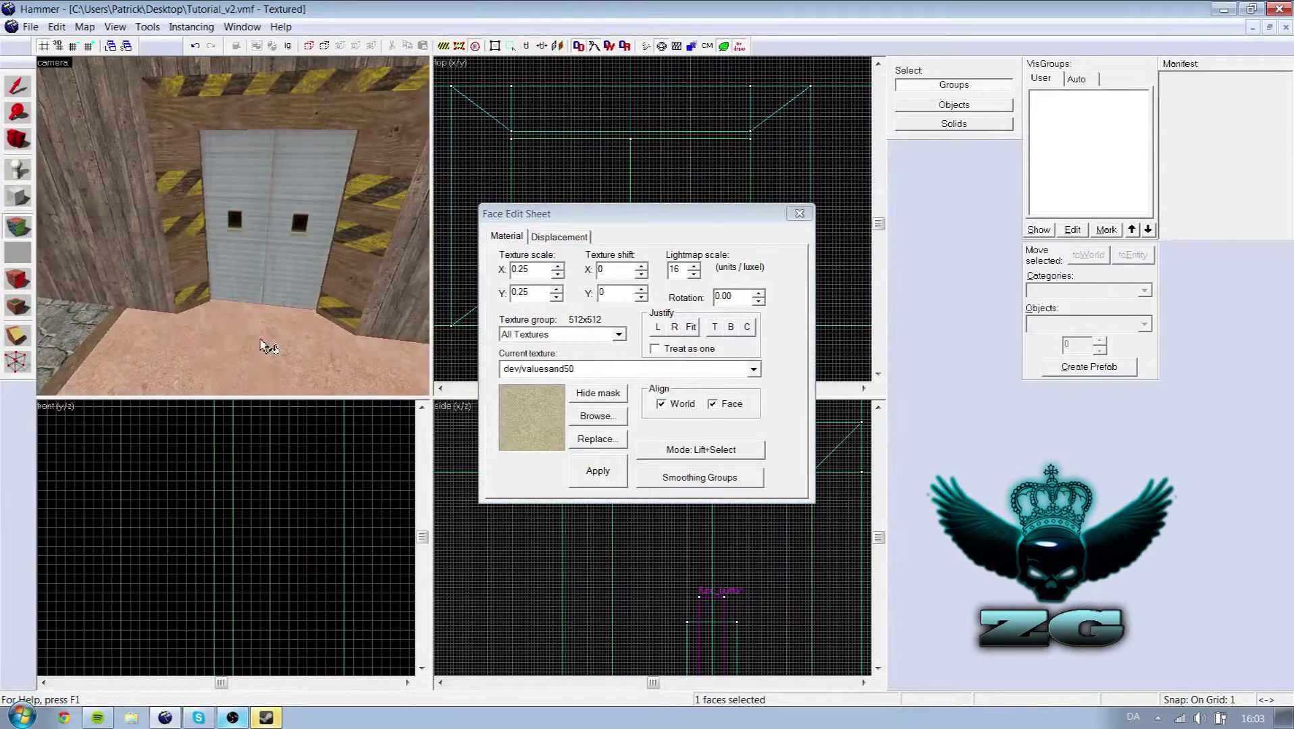
left_click(256, 285)
scroll(292, 265, "up", 3)
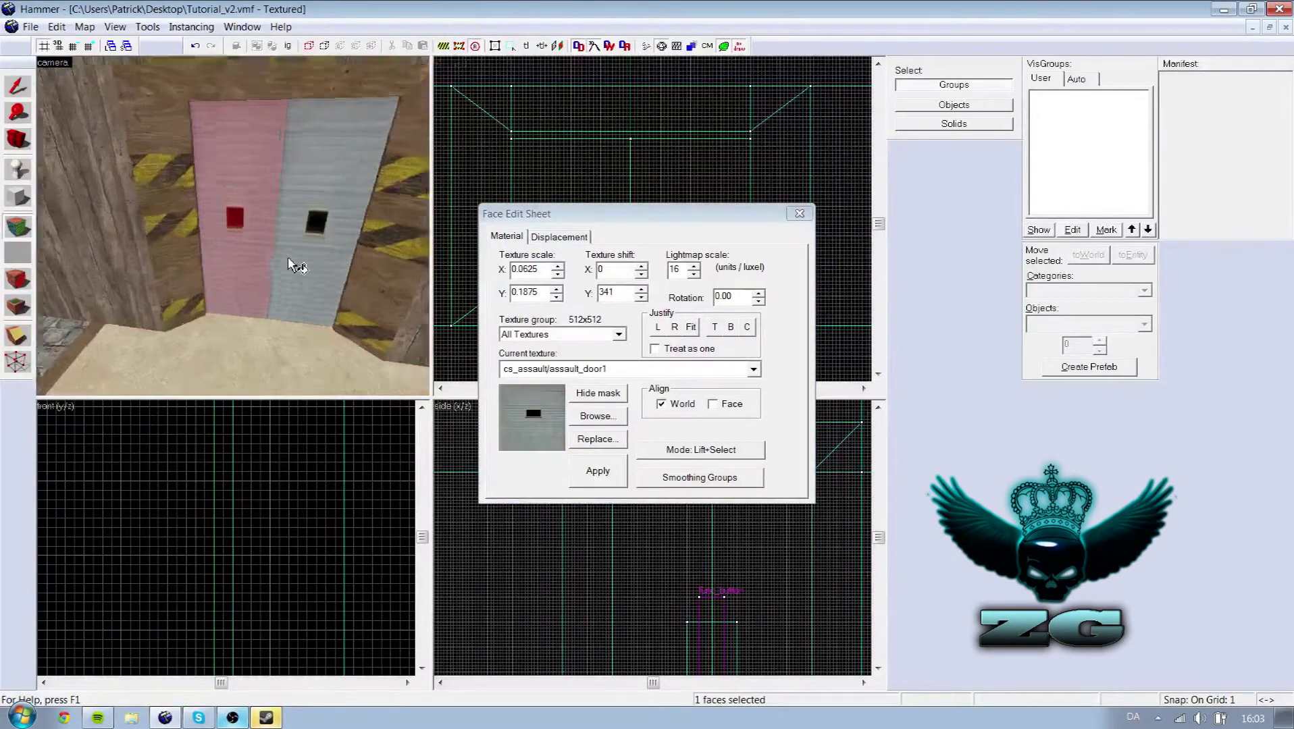
key("w")
key("z")
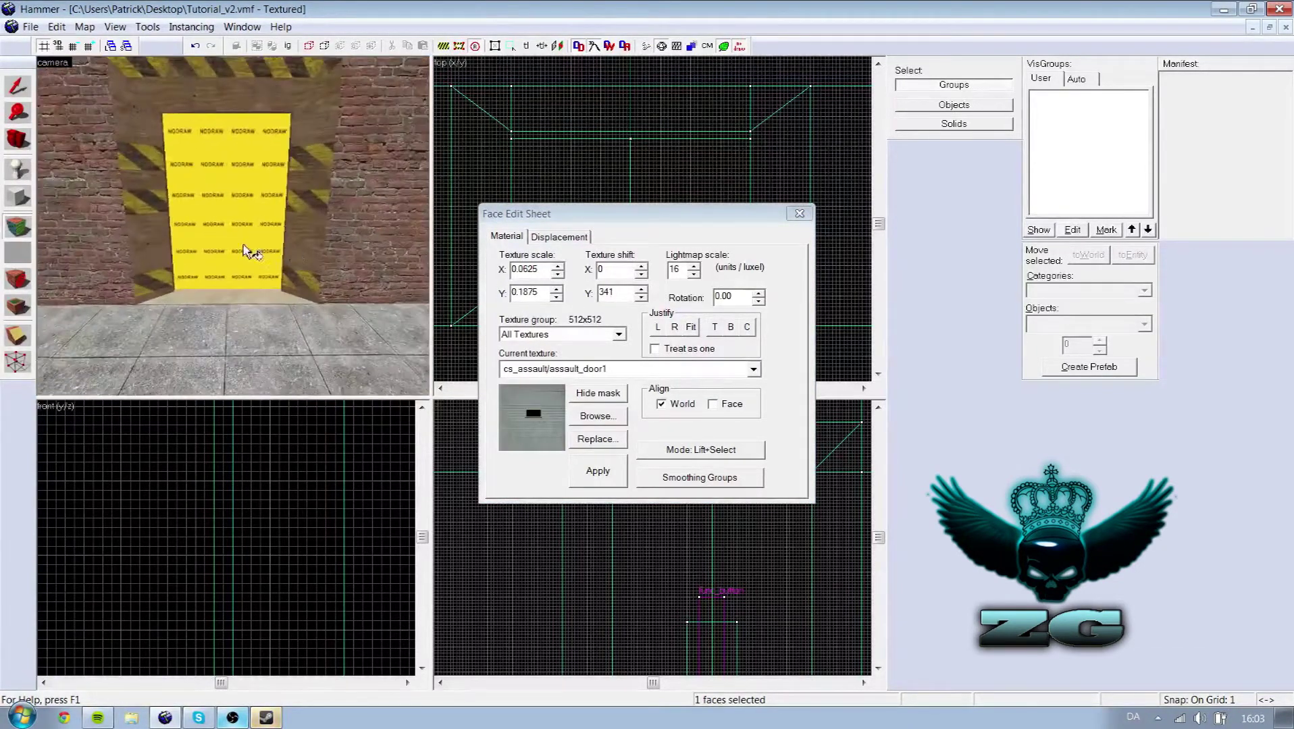
right_click(250, 252)
left_click(275, 226)
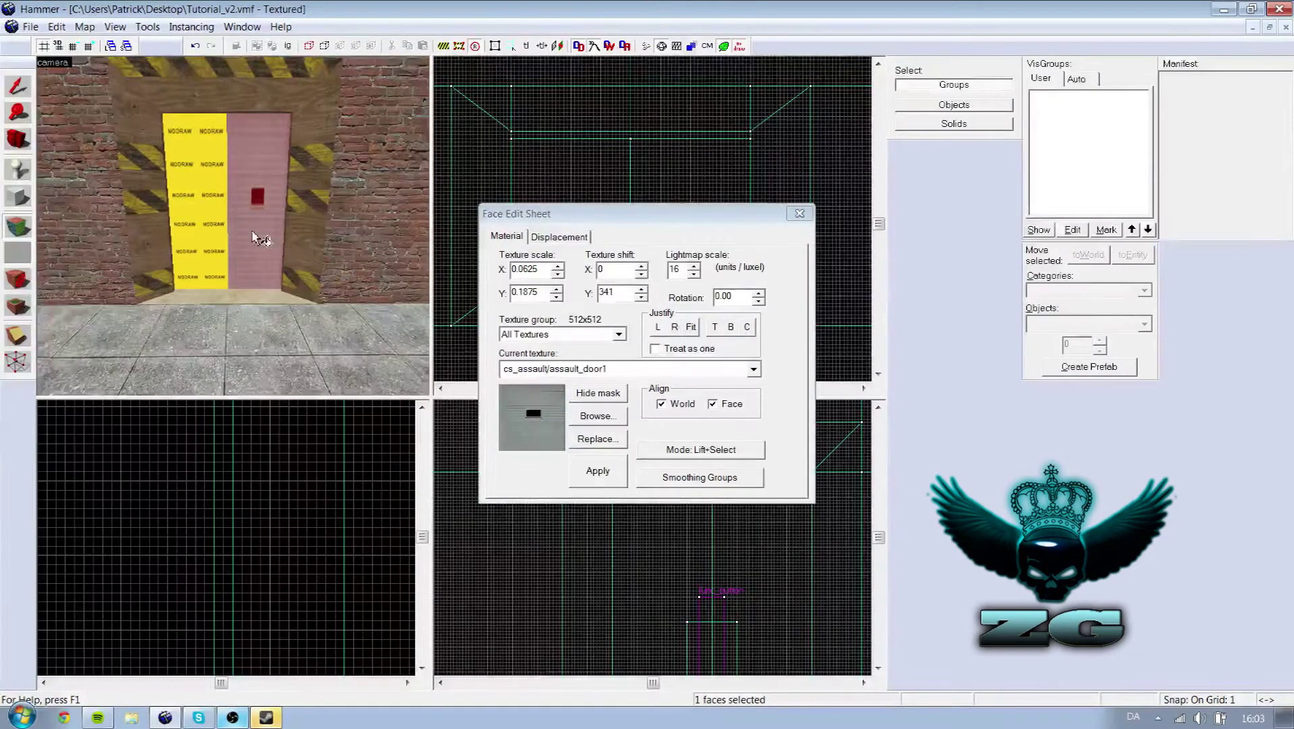
right_click(206, 236)
scroll(362, 240, "up", 3)
left_click(800, 213)
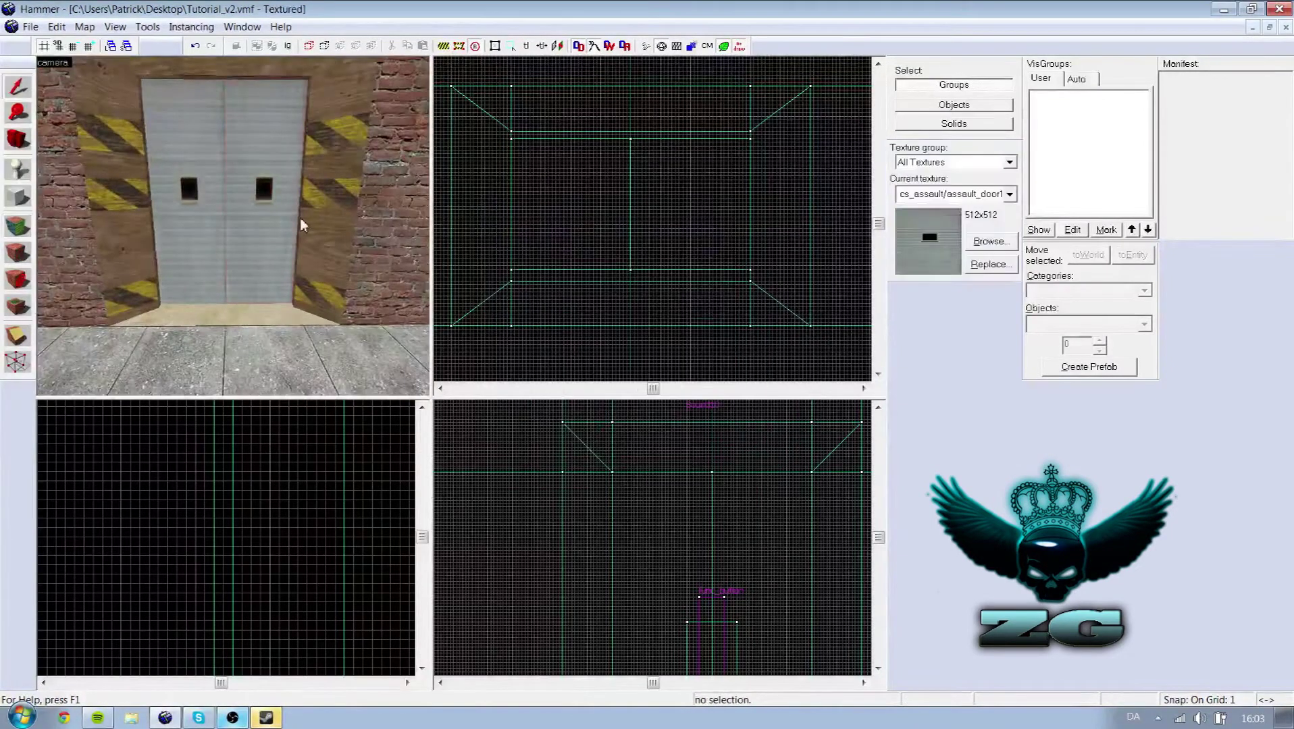
Tie the left door half, seen from the wooden-wall side, to an entity of class func_door
key("z")
key("w")
key("s")
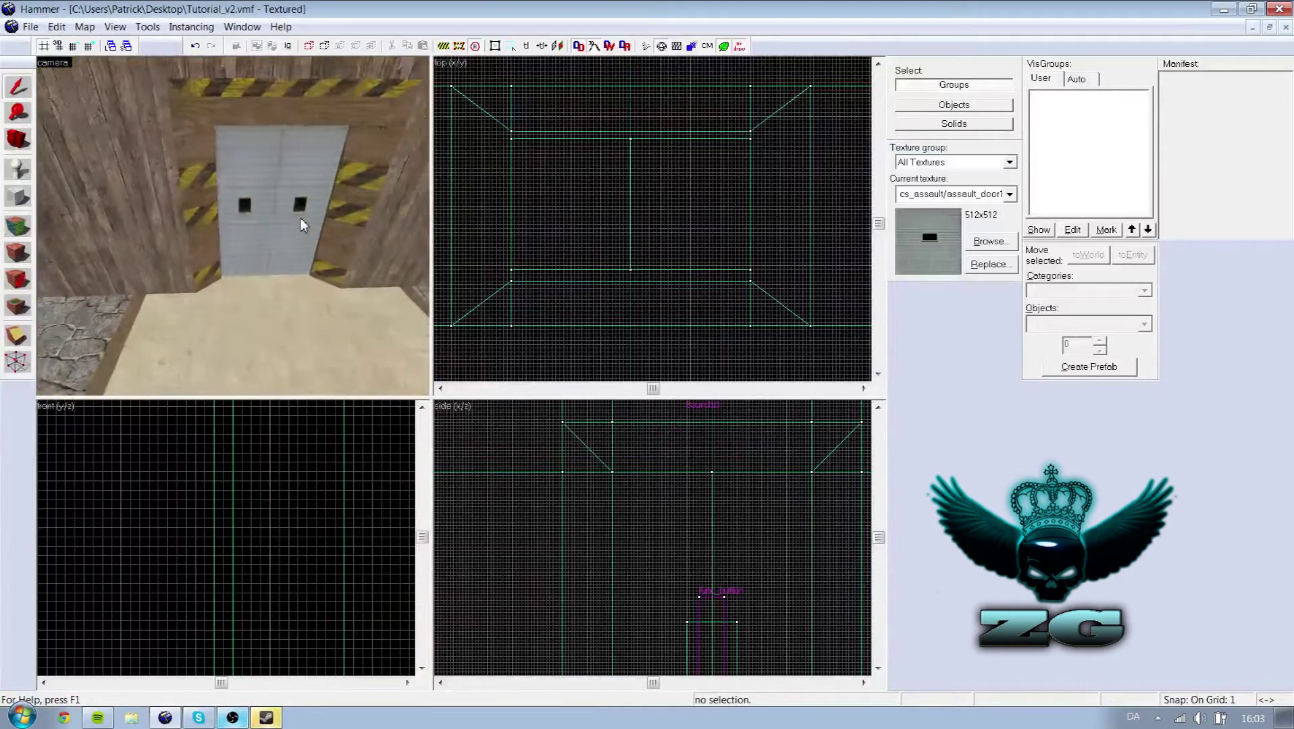
key("Up")
key("Up")
left_click(168, 224)
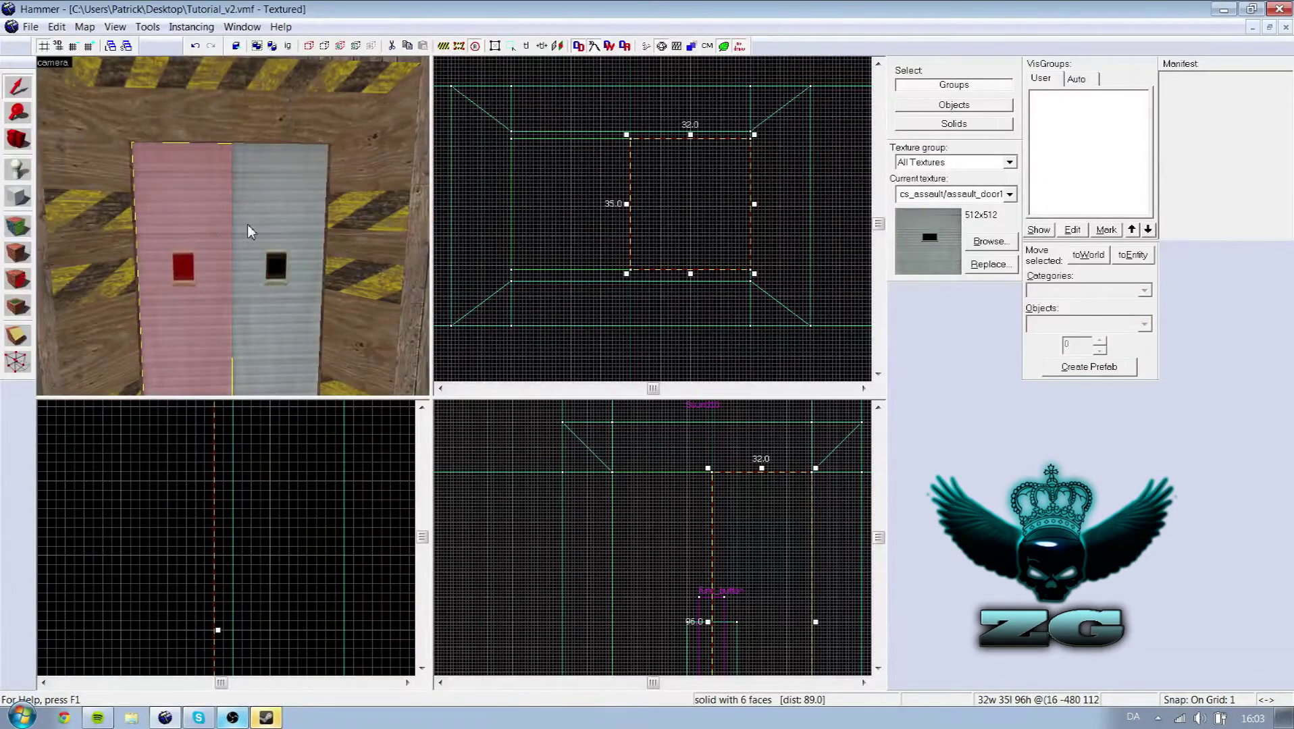
key("ctrl+t")
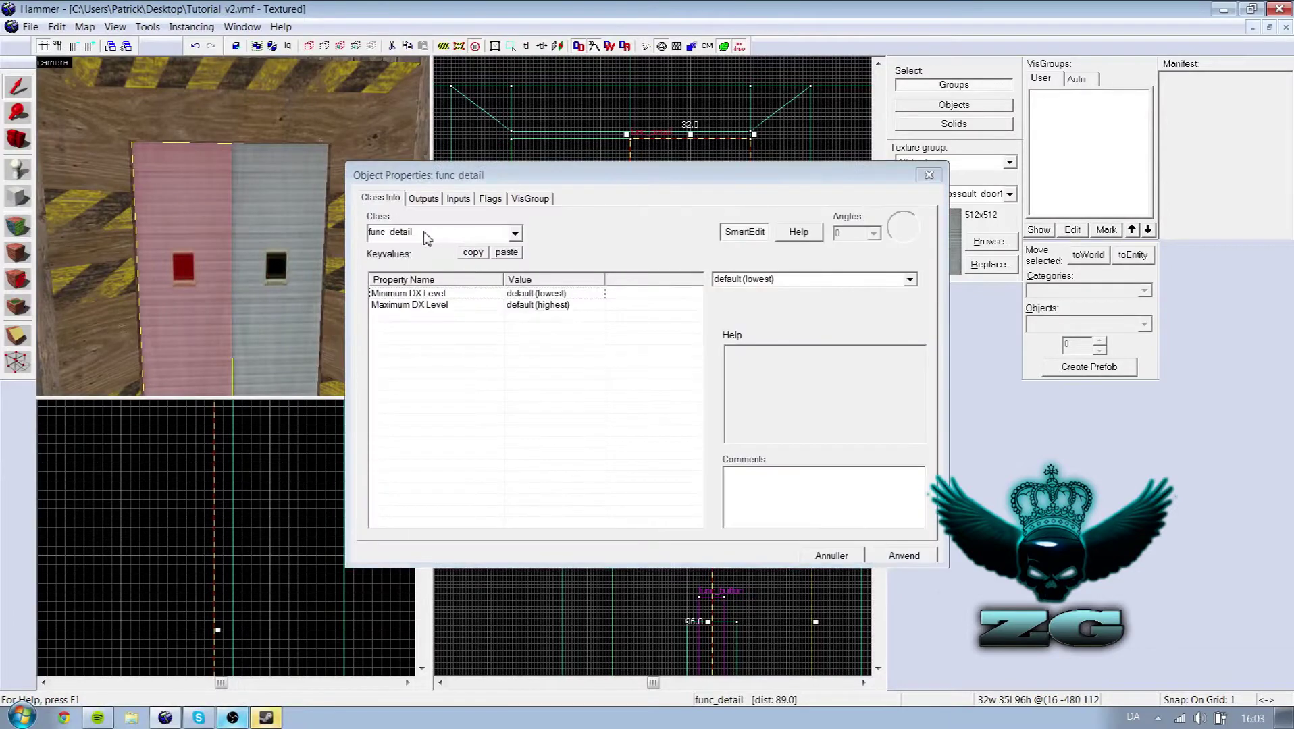
left_click_drag(427, 236, 401, 236)
type("door")
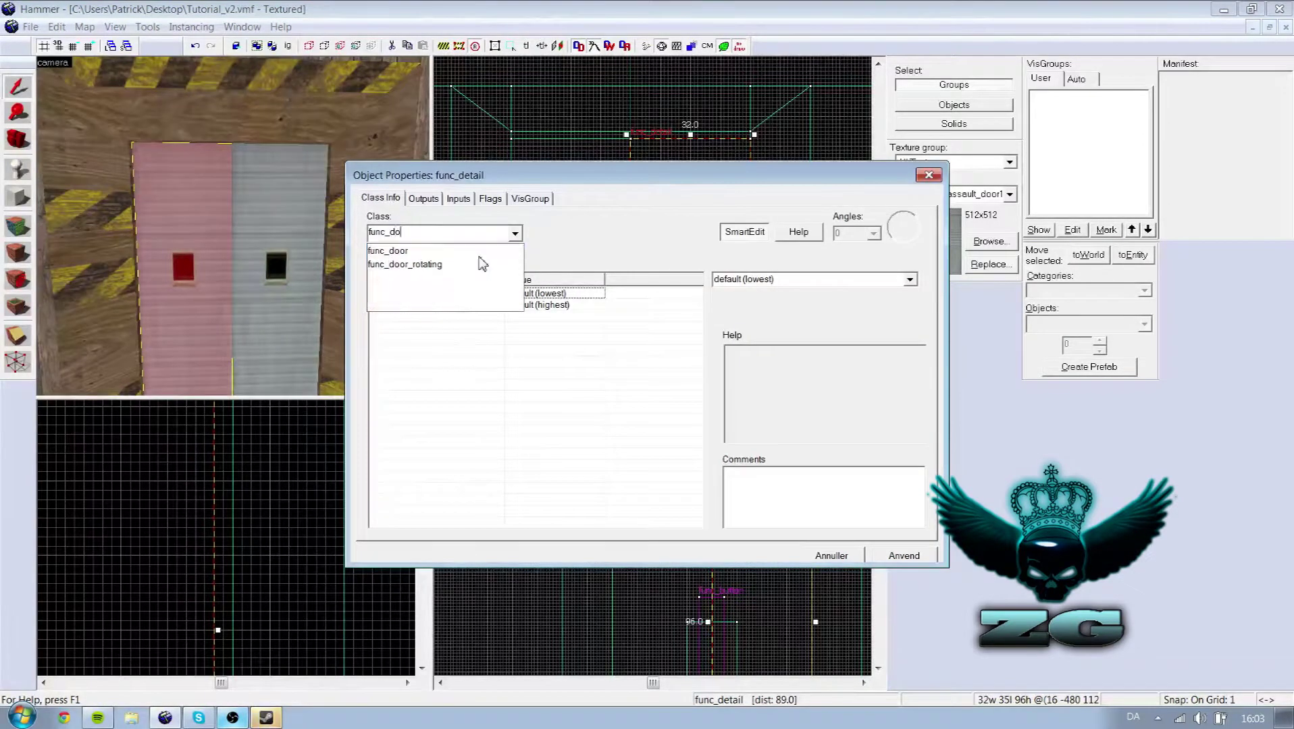
key("Return")
left_click(905, 556)
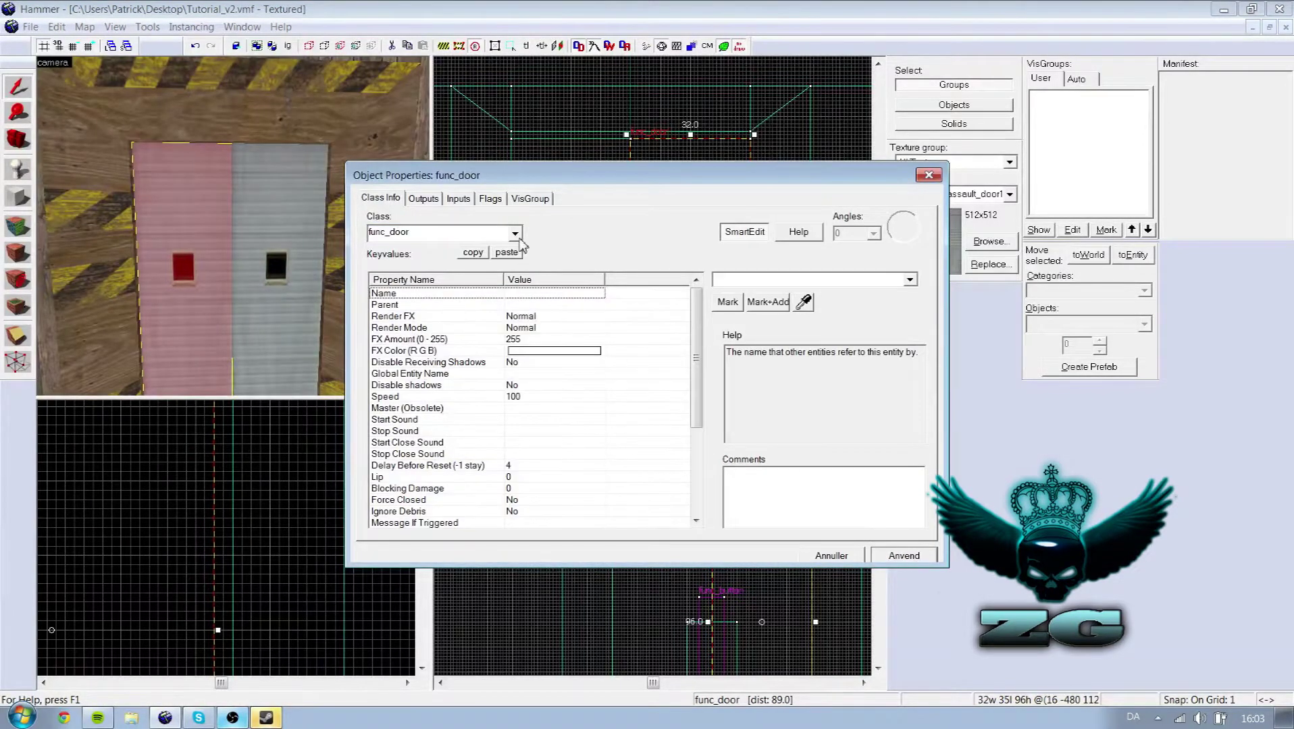
Name the func_door entity "Door" and apply the property change
left_click(514, 233)
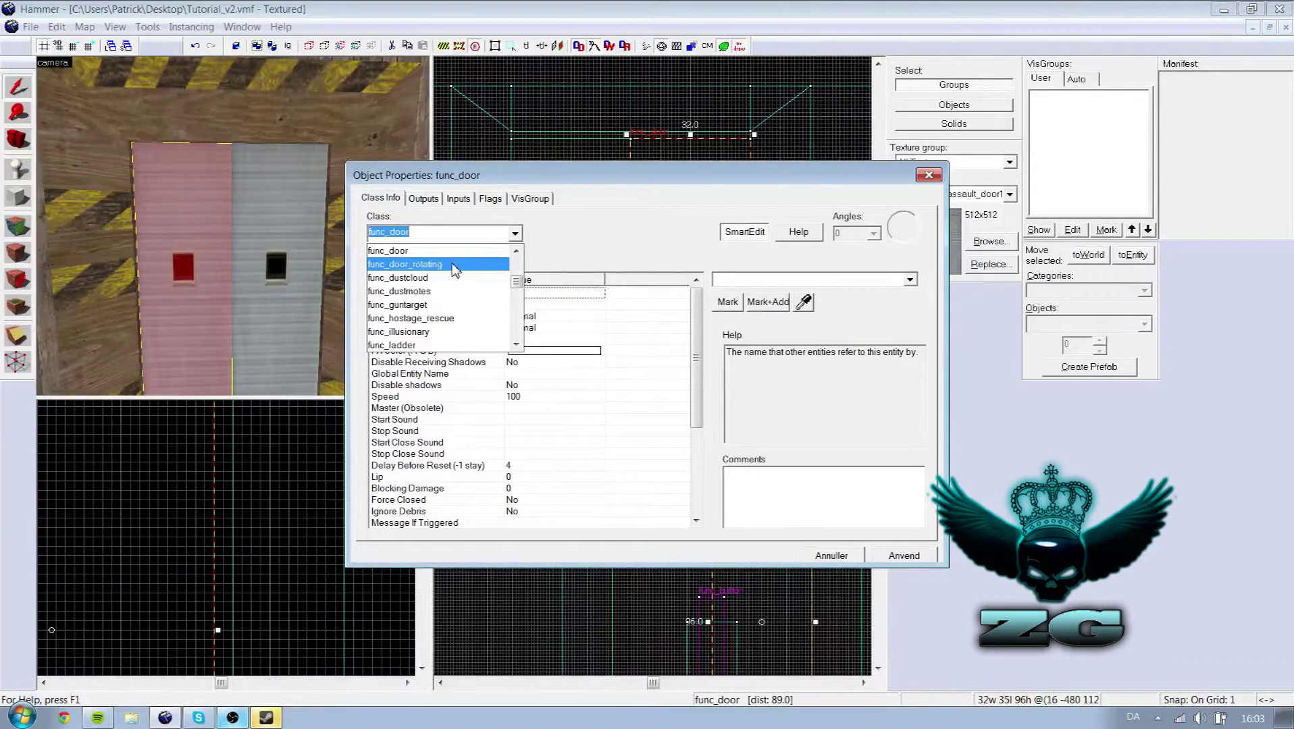
left_click(471, 253)
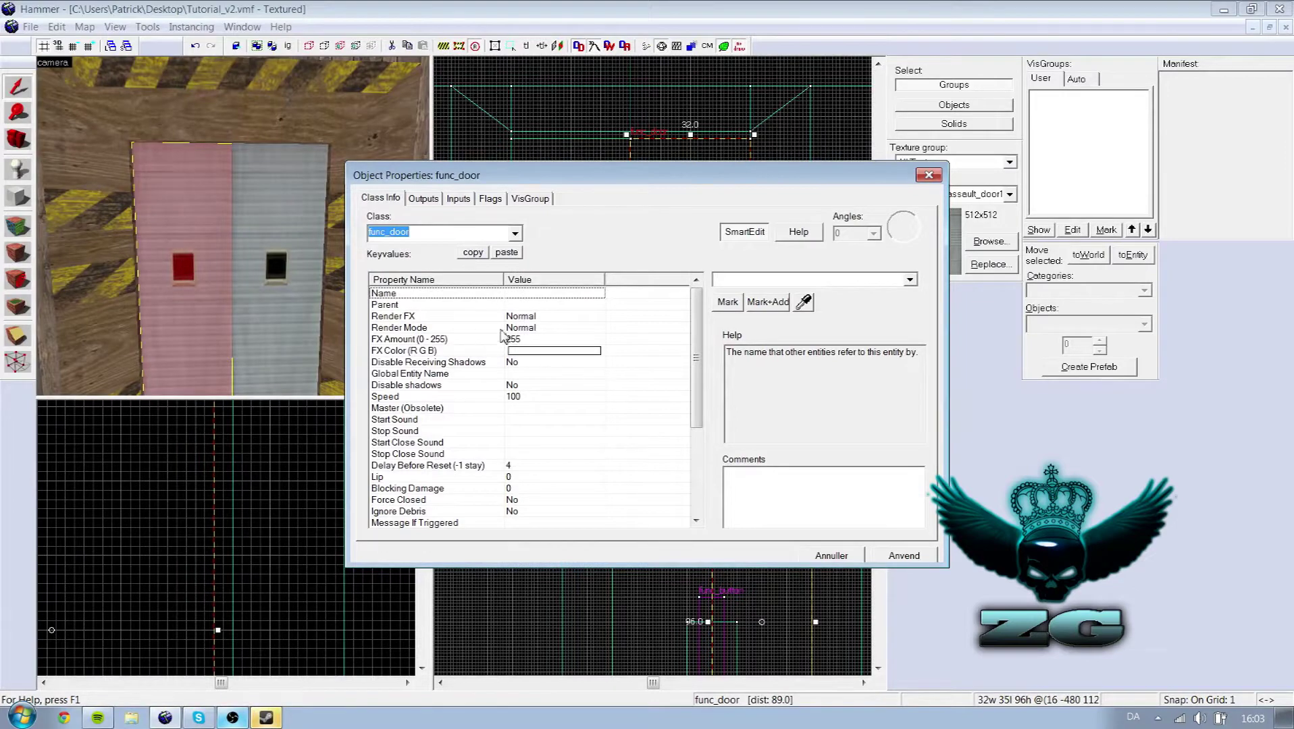
left_click(768, 281)
type("D")
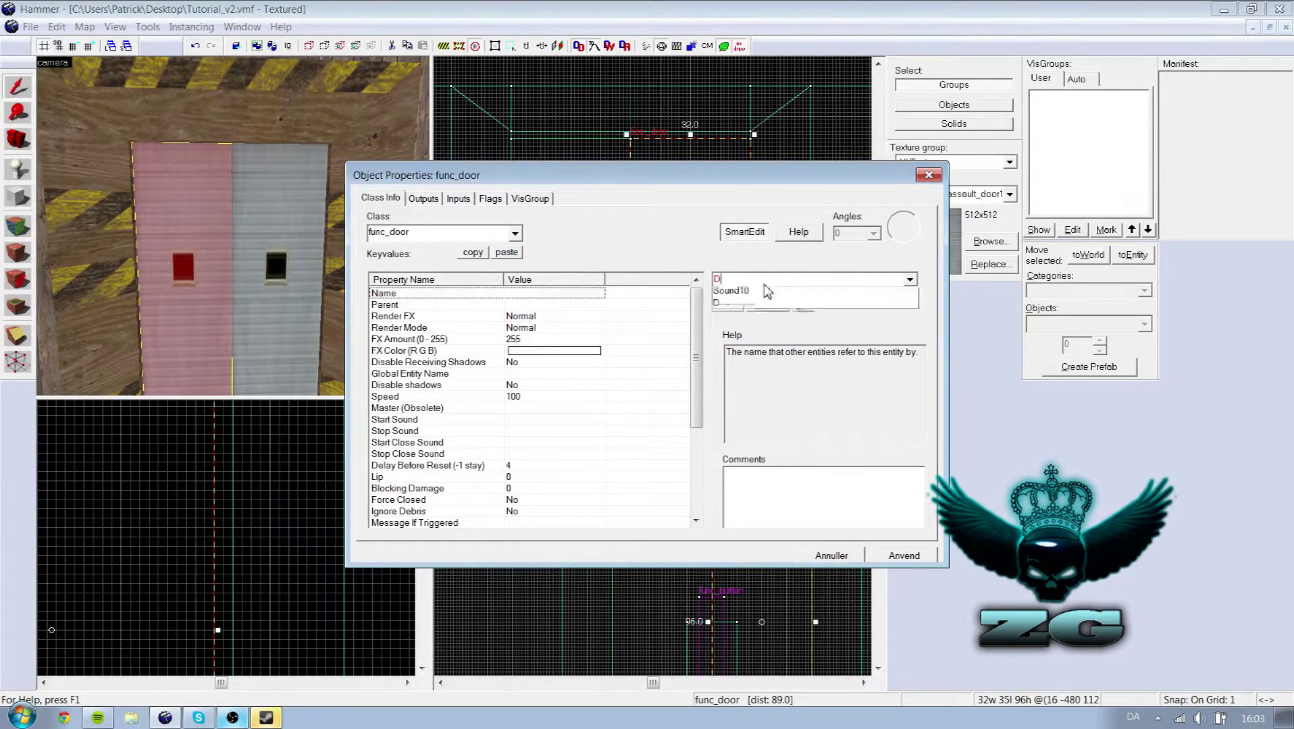
type("oor")
left_click(903, 555)
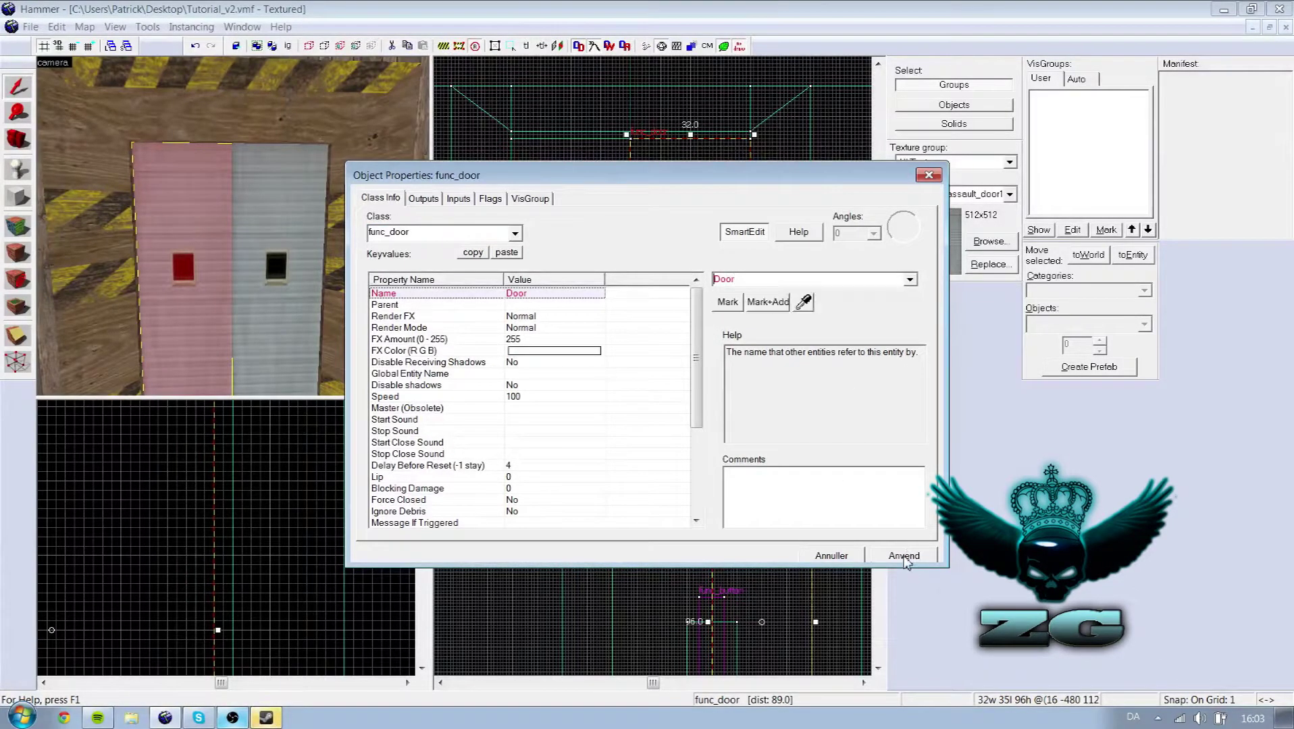
Tie the right door half, seen from the wooden-wall side, to an entity of class func_door
left_click(277, 268)
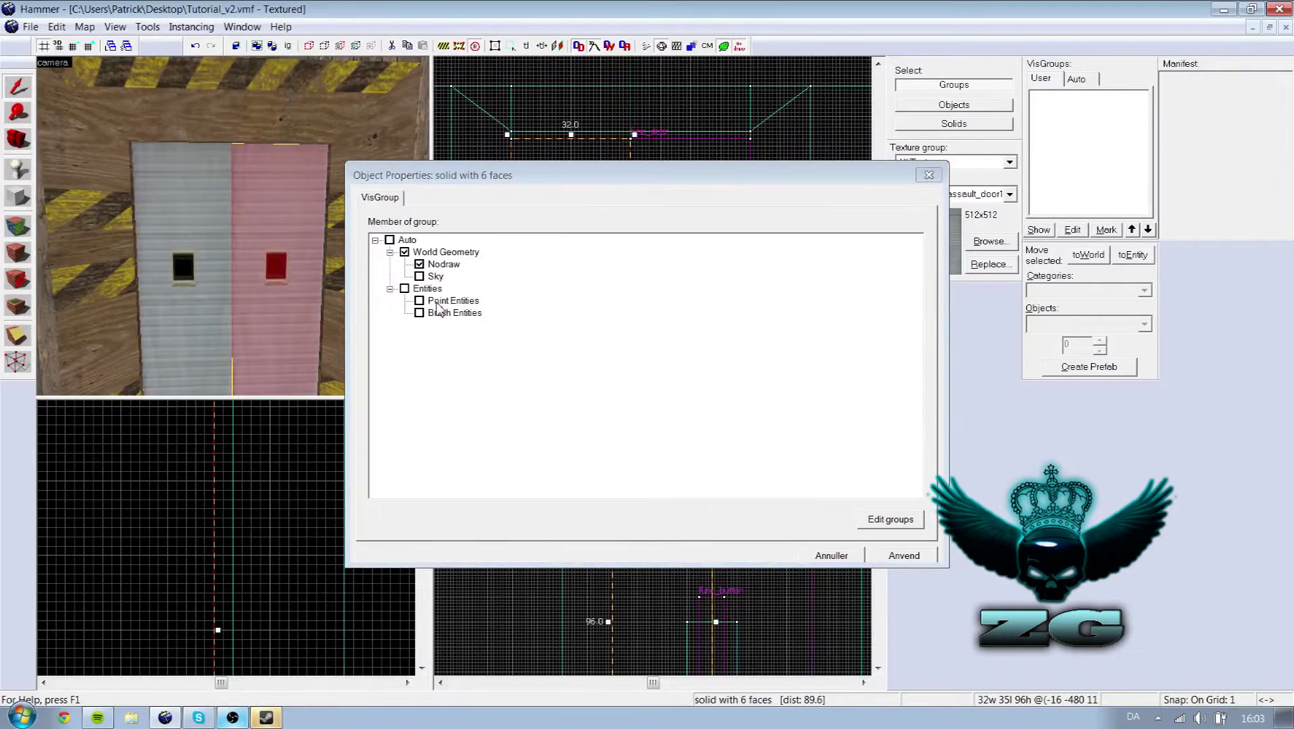
key("ctrl+t")
double_click(417, 234)
double_click(417, 233)
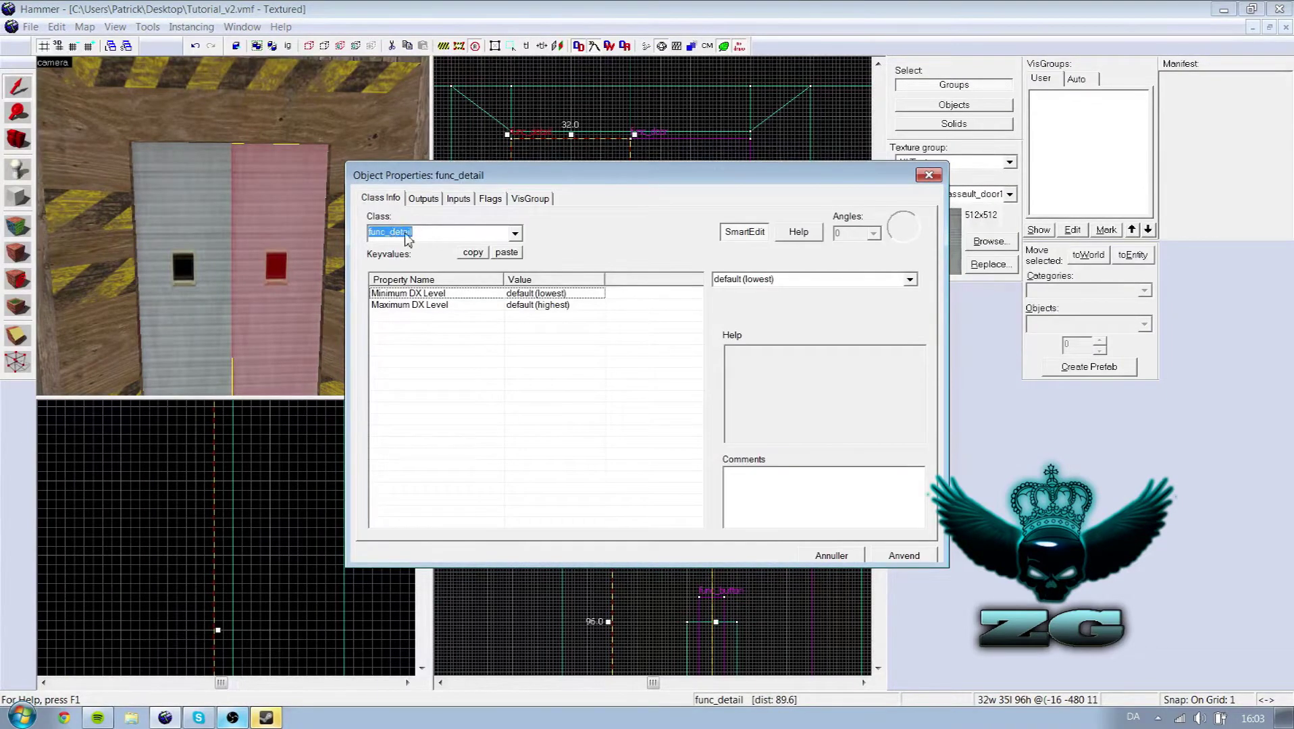
left_click(396, 232)
key("BackSpace")
type("oor")
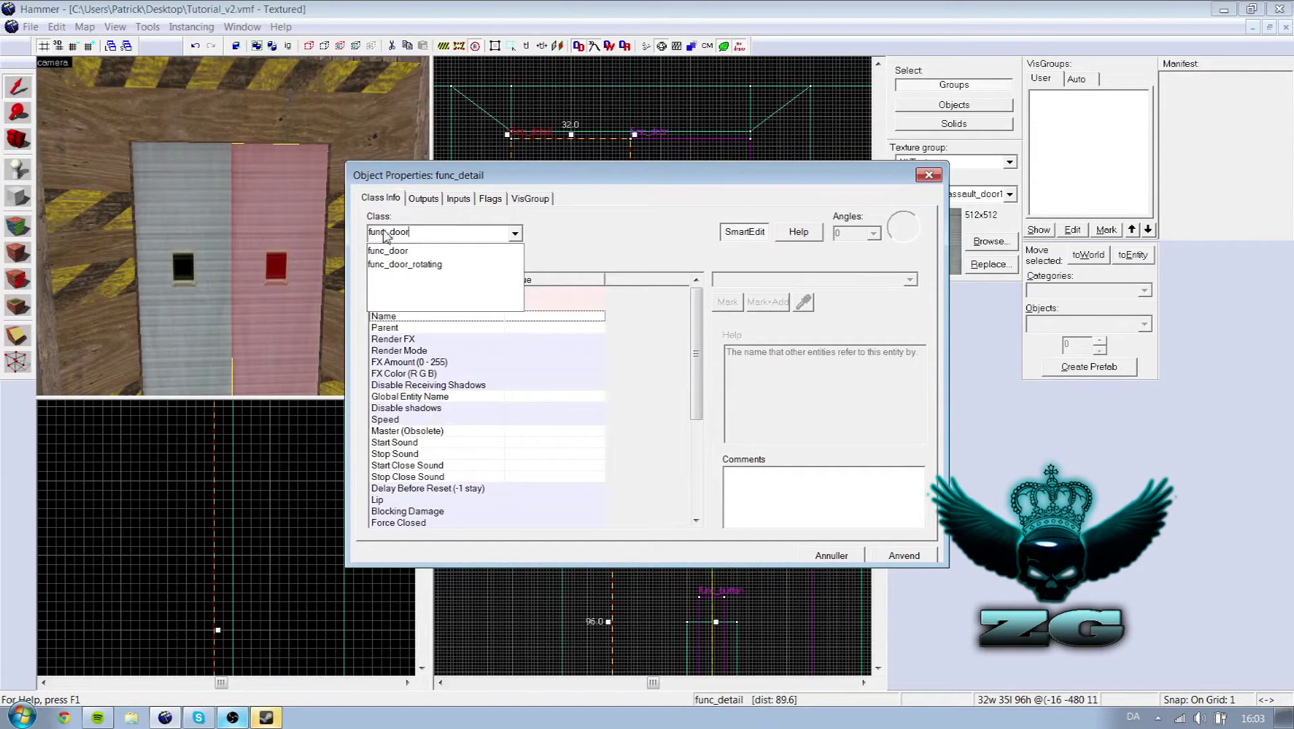
left_click(397, 249)
left_click(904, 556)
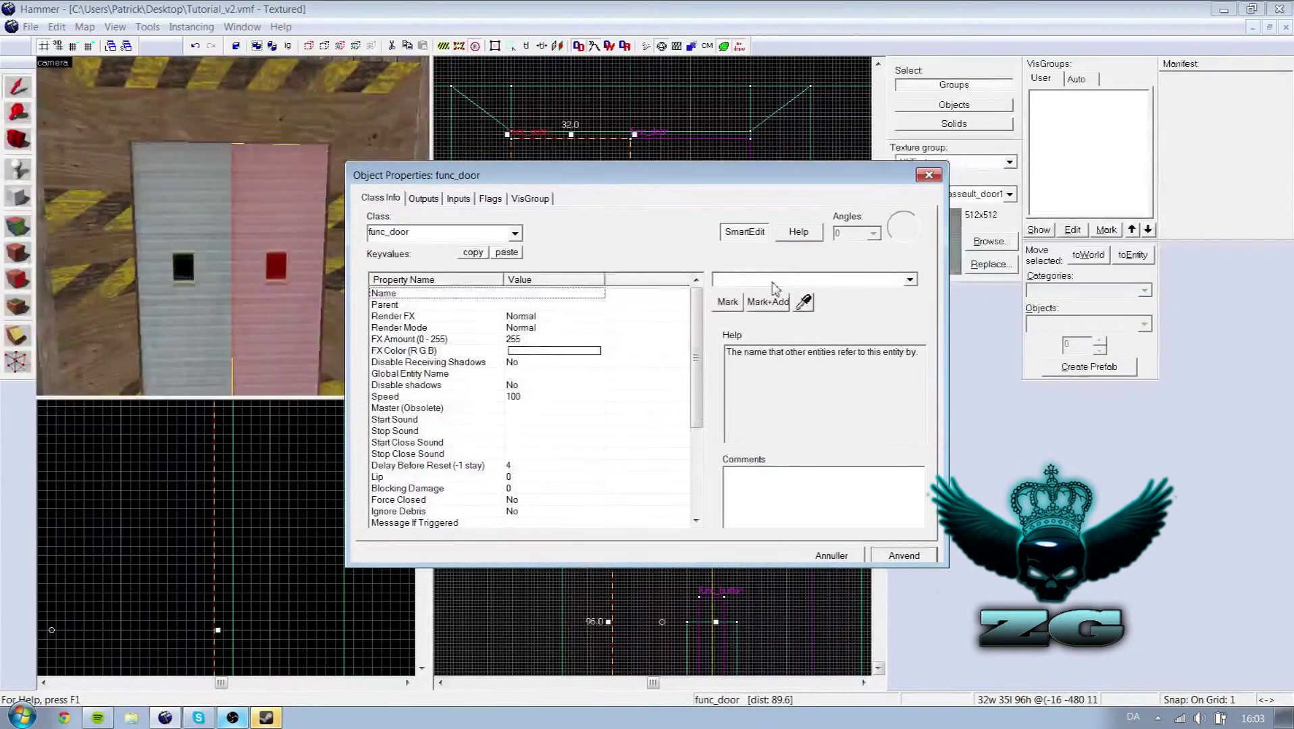
Name the right half's func_door entity "Door" and apply the property change
type("Door")
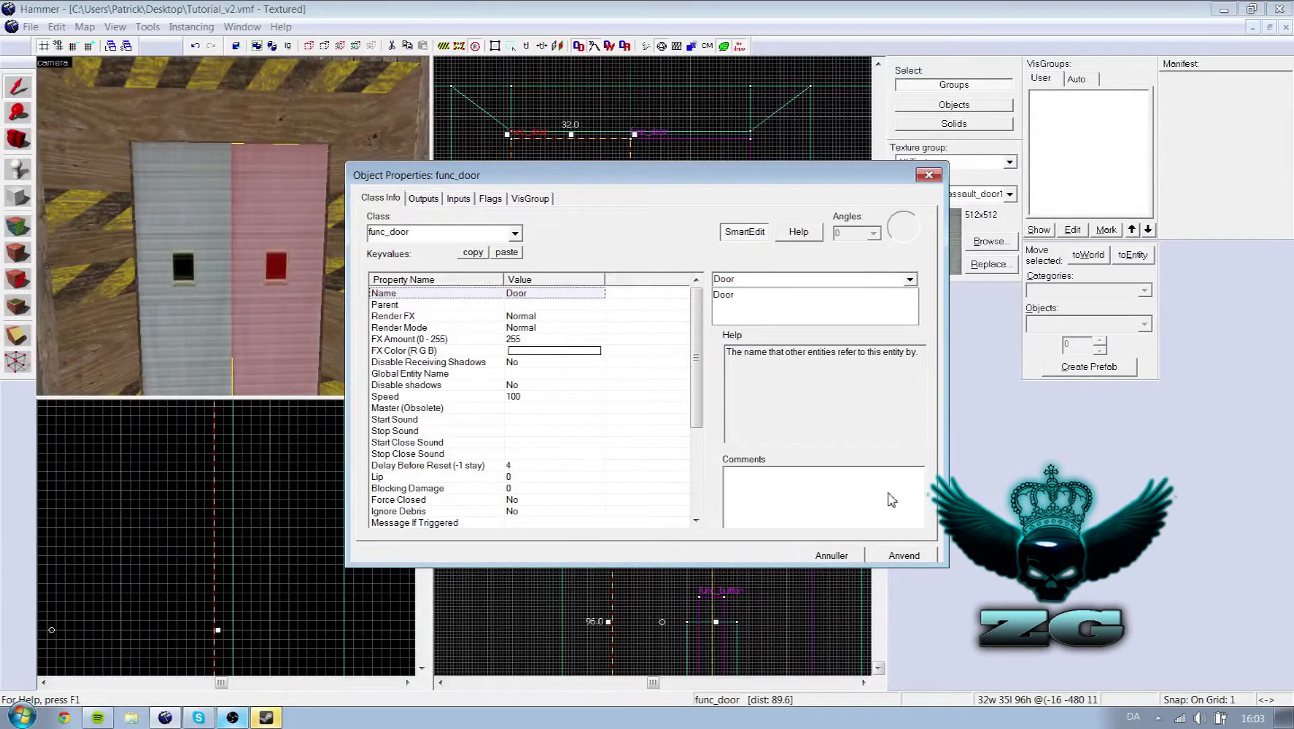
left_click(904, 556)
left_click(903, 556)
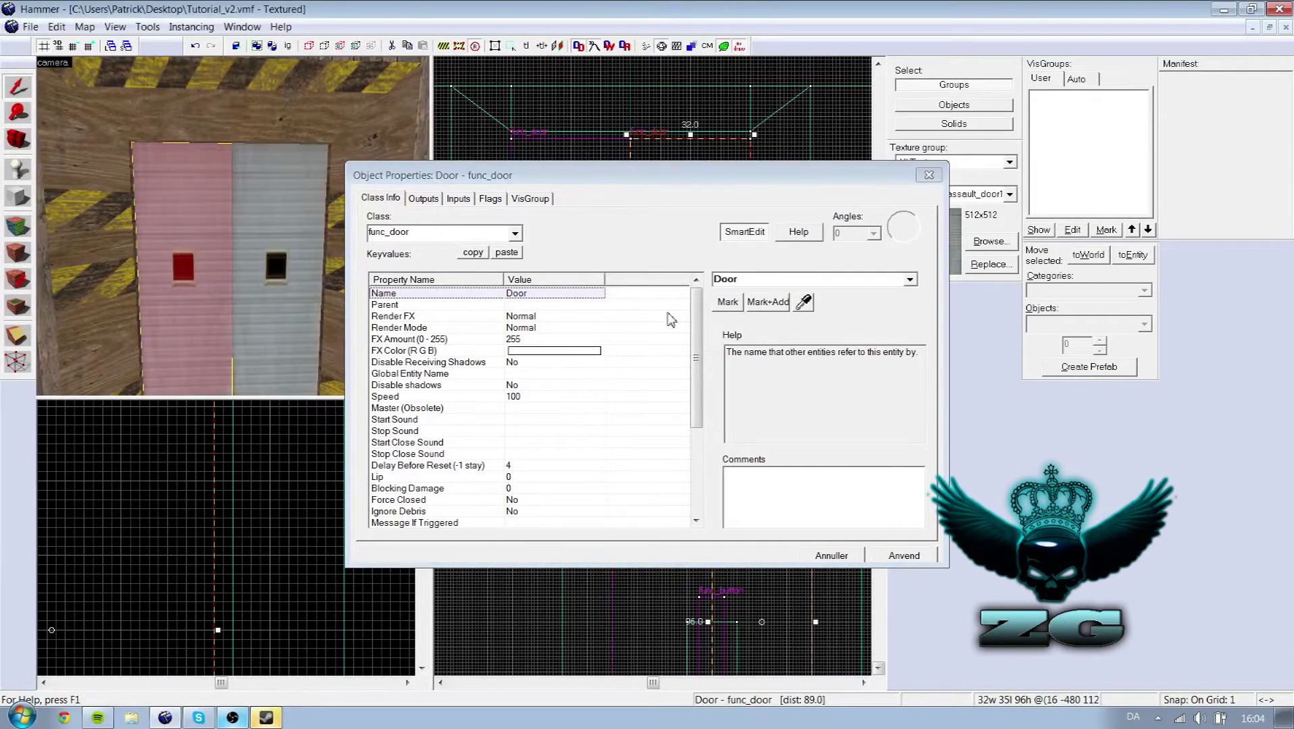
Set the Speed of both func_door halves to 75 and apply it to each
left_click(529, 396)
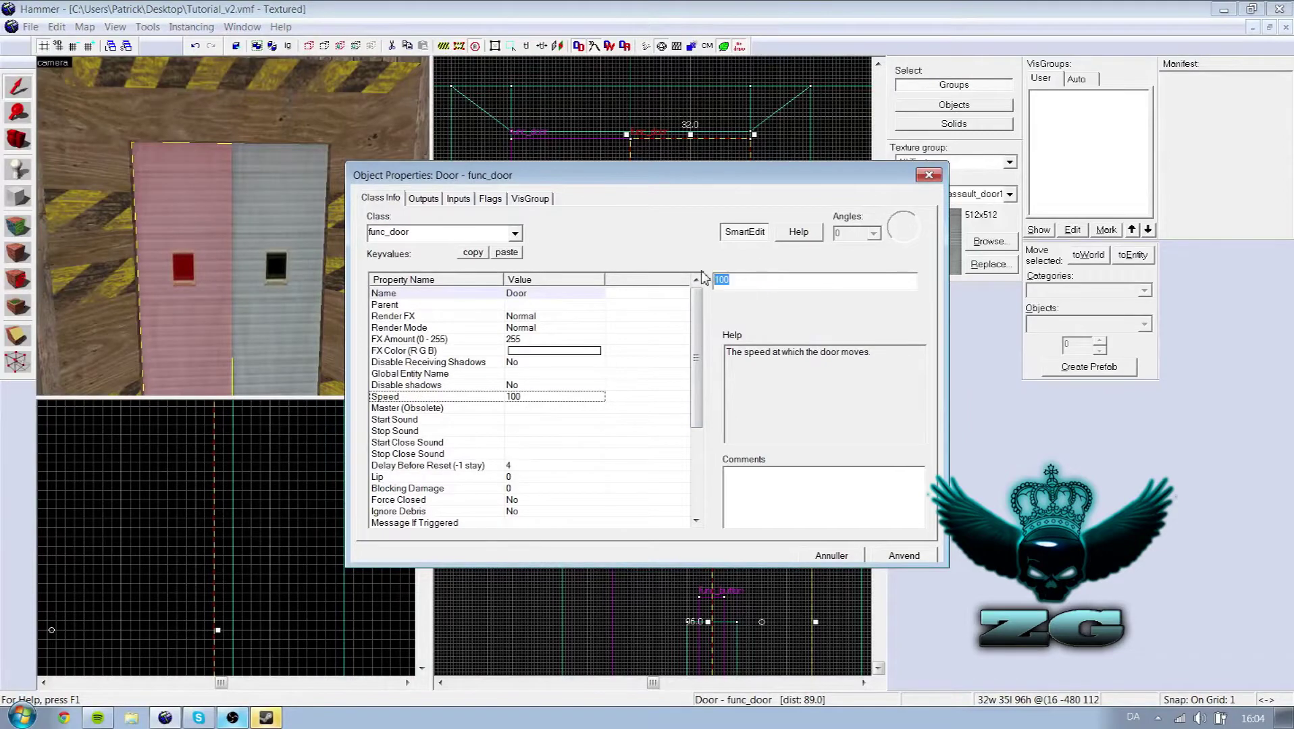
type("75")
left_click(904, 556)
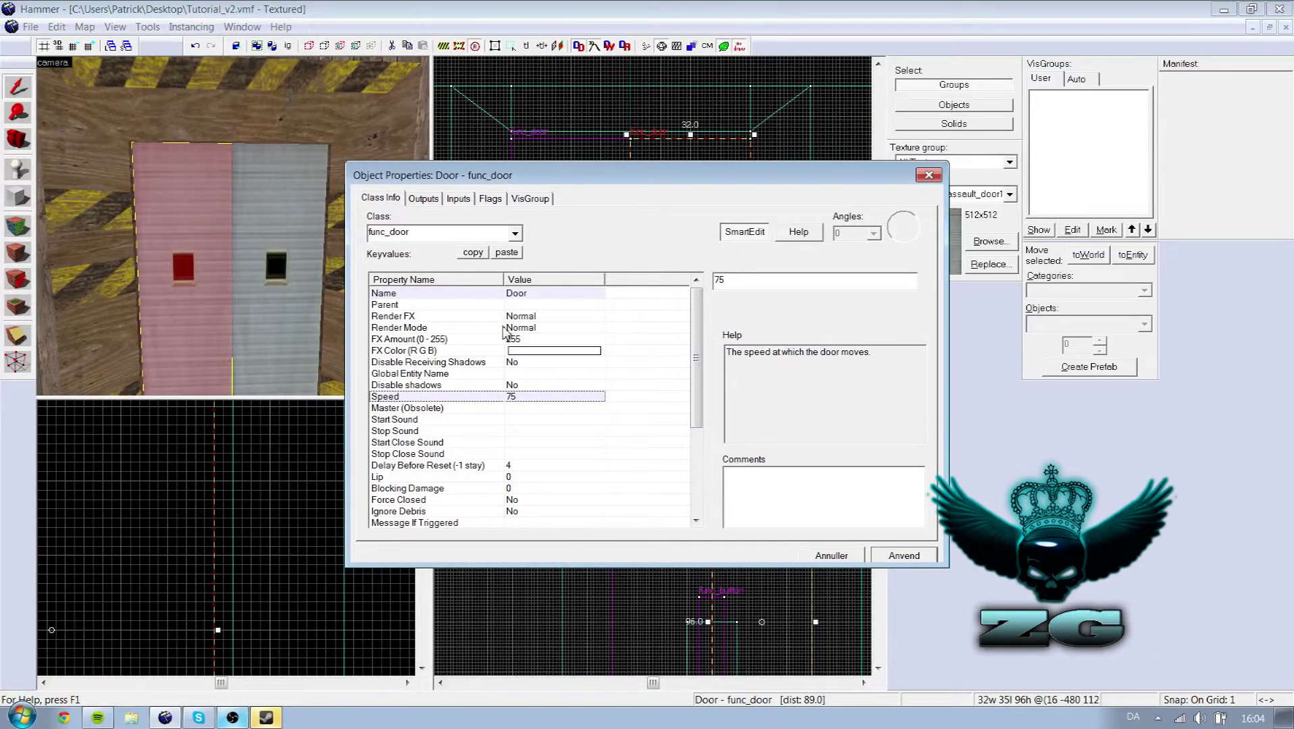
left_click(315, 282)
left_click(737, 297)
left_click_drag(744, 284, 674, 279)
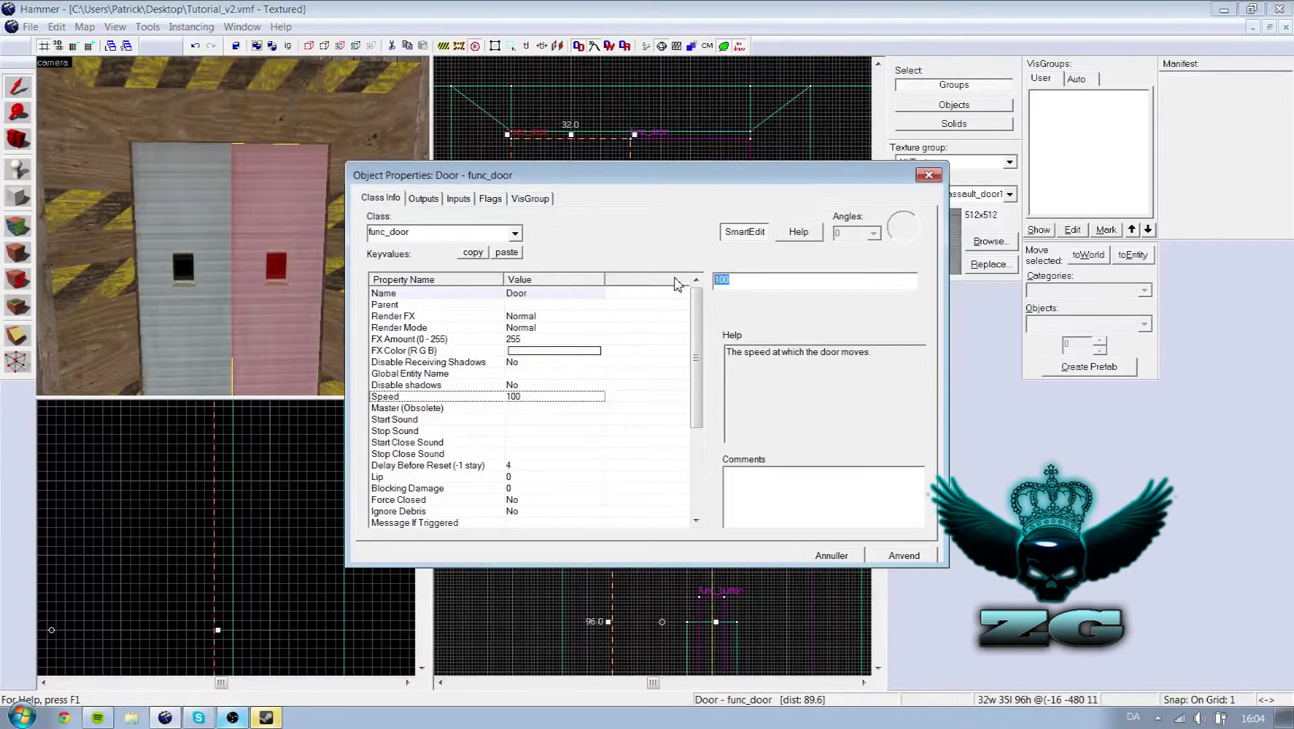
type("75")
left_click(890, 556)
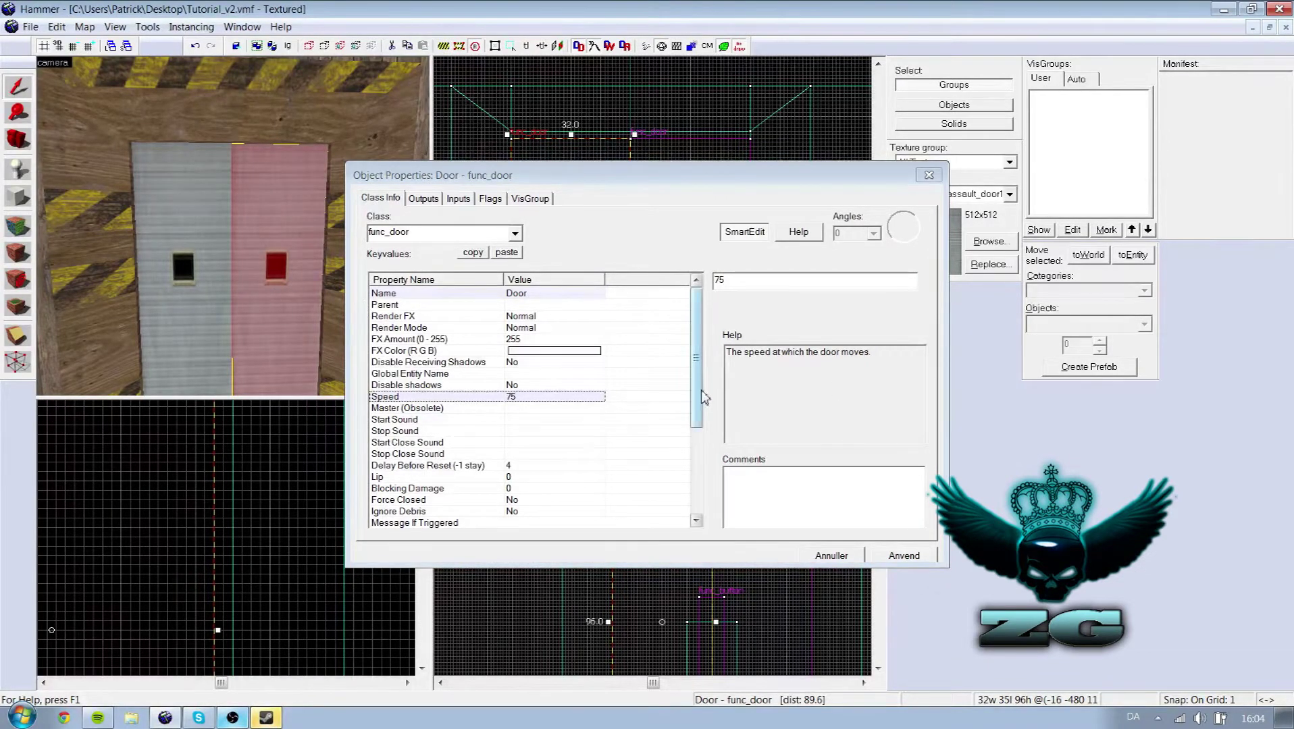
Set Delay Before Reset to -1 on both func_door halves and apply it to each
left_click_drag(697, 398, 696, 426)
left_click(530, 419)
left_click(741, 283)
key("BackSpace")
type("-1")
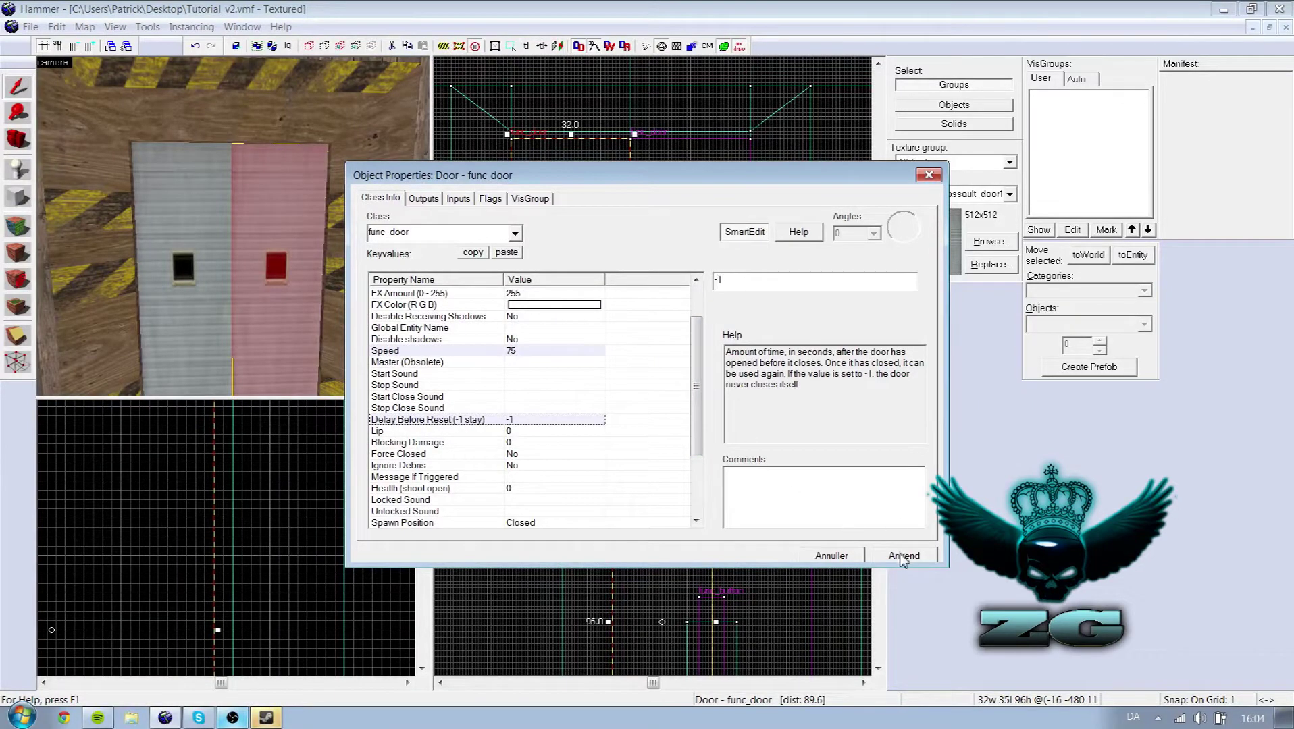
left_click(903, 556)
left_click(214, 311)
left_click(511, 467)
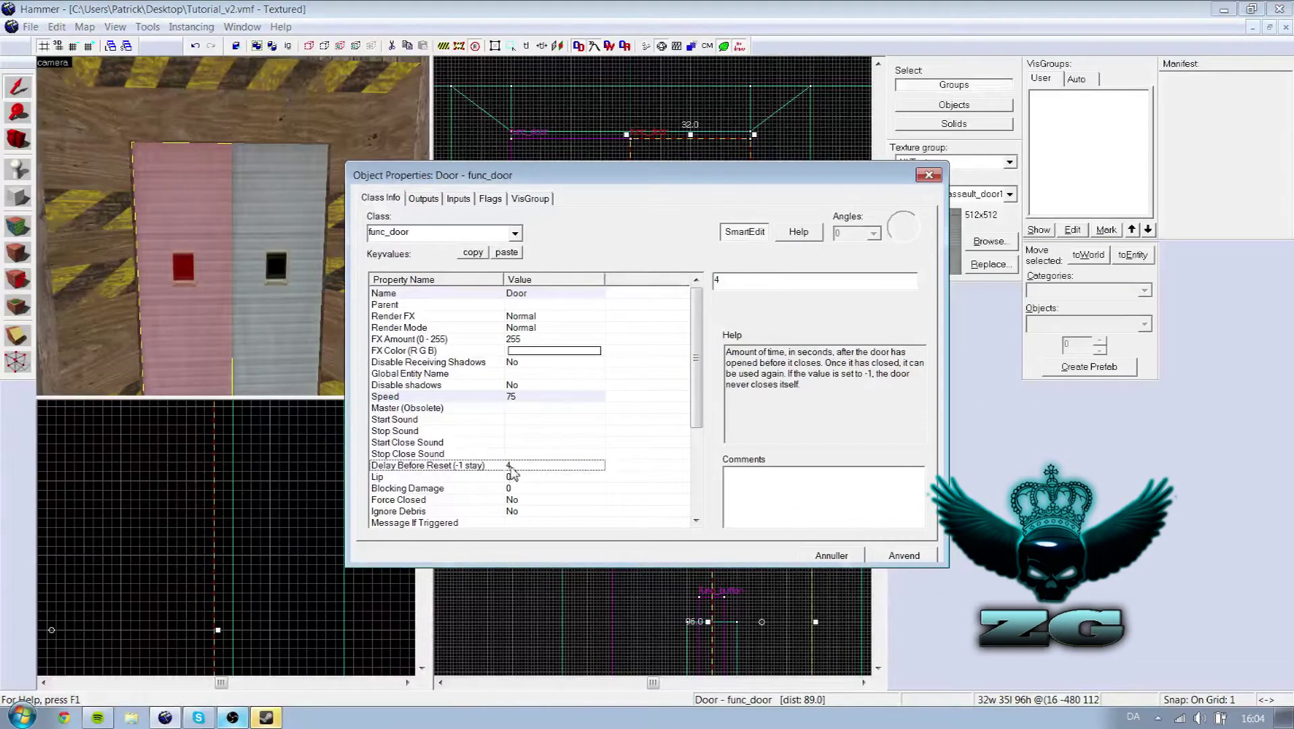
type("-1")
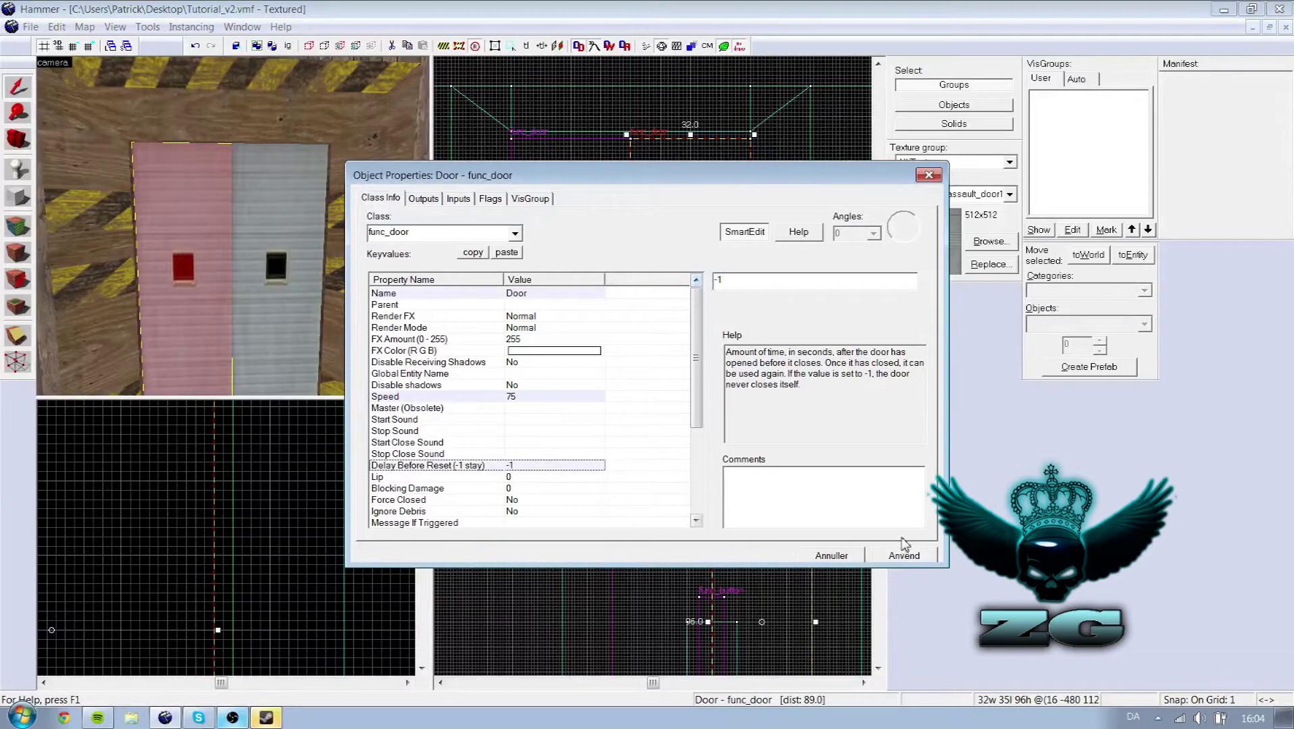
left_click(904, 555)
Set Blocking Damage to 100 on both func_door halves and apply it to each
scroll(503, 447, "down", 4)
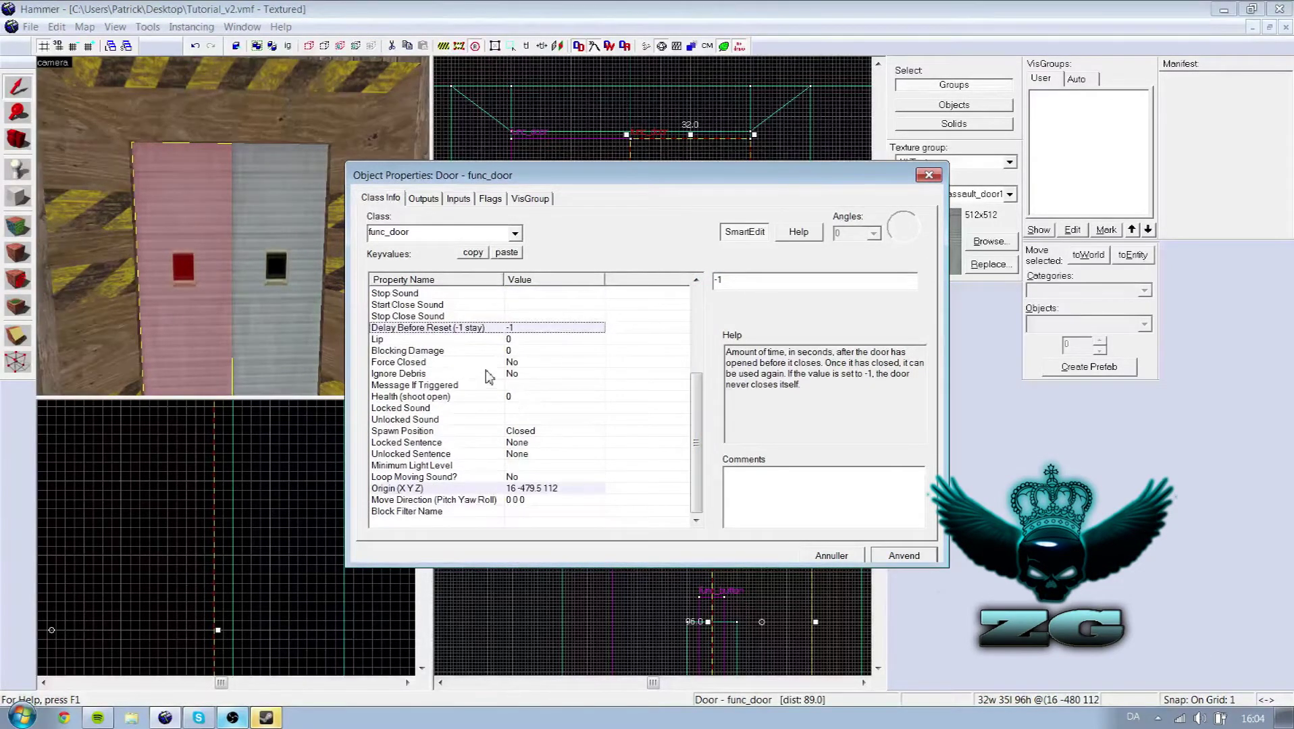
left_click(487, 350)
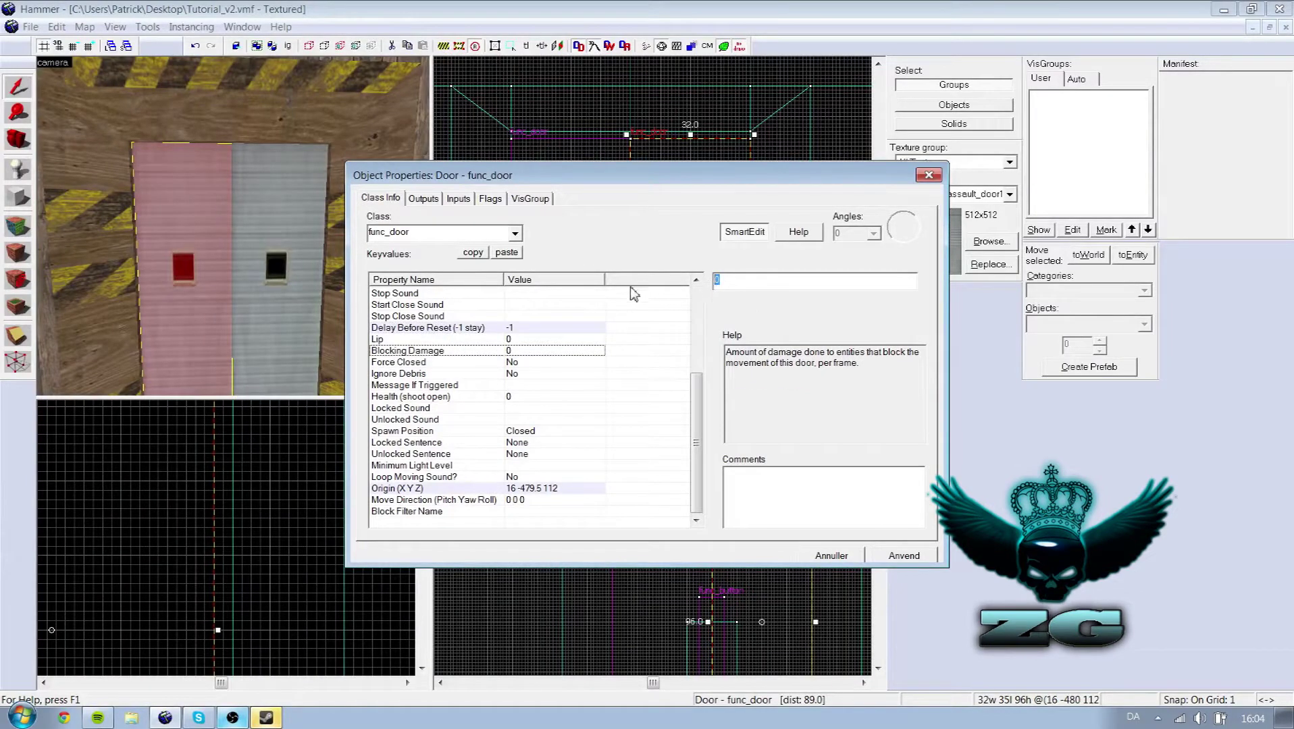
type("100")
left_click(904, 556)
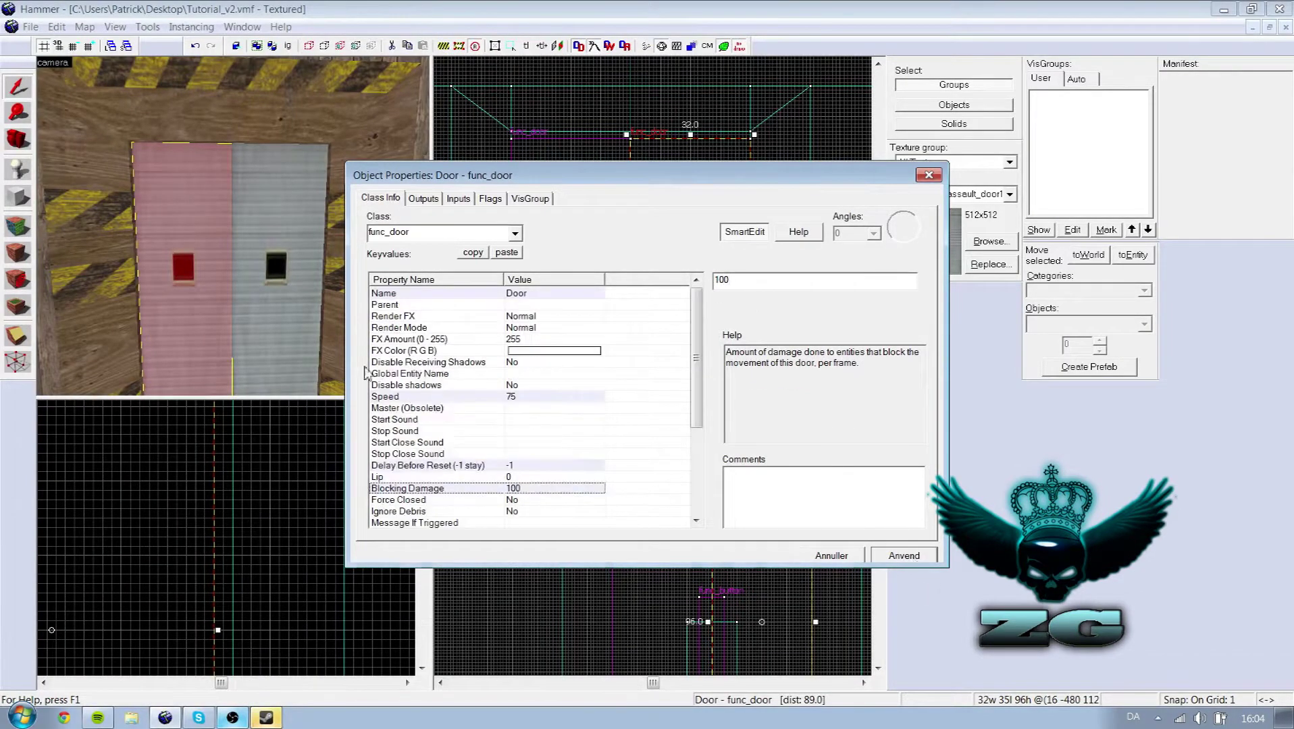
left_click(299, 348)
left_click_drag(758, 280, 647, 290)
type("1")
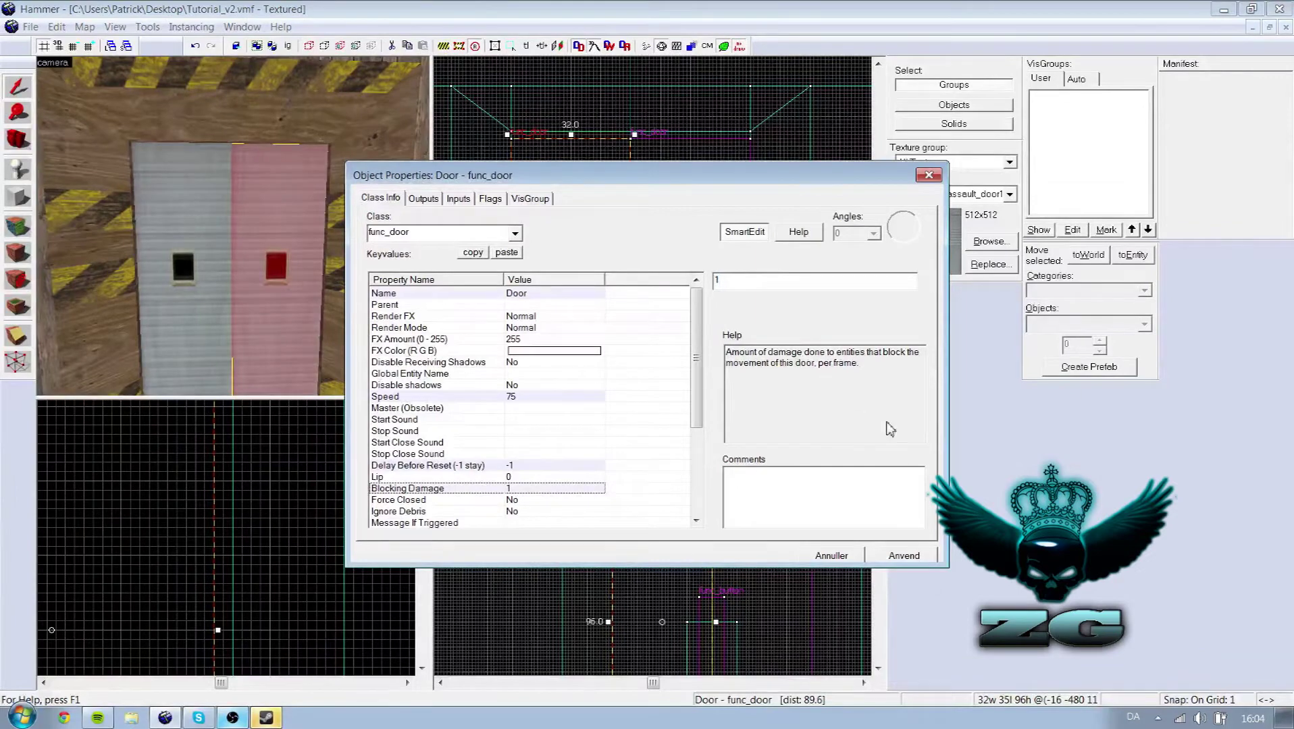
type("00")
left_click(904, 555)
Set the right door half's Move Direction to 0 180 0, apply it, and close the properties with the left half selected
left_click(211, 221)
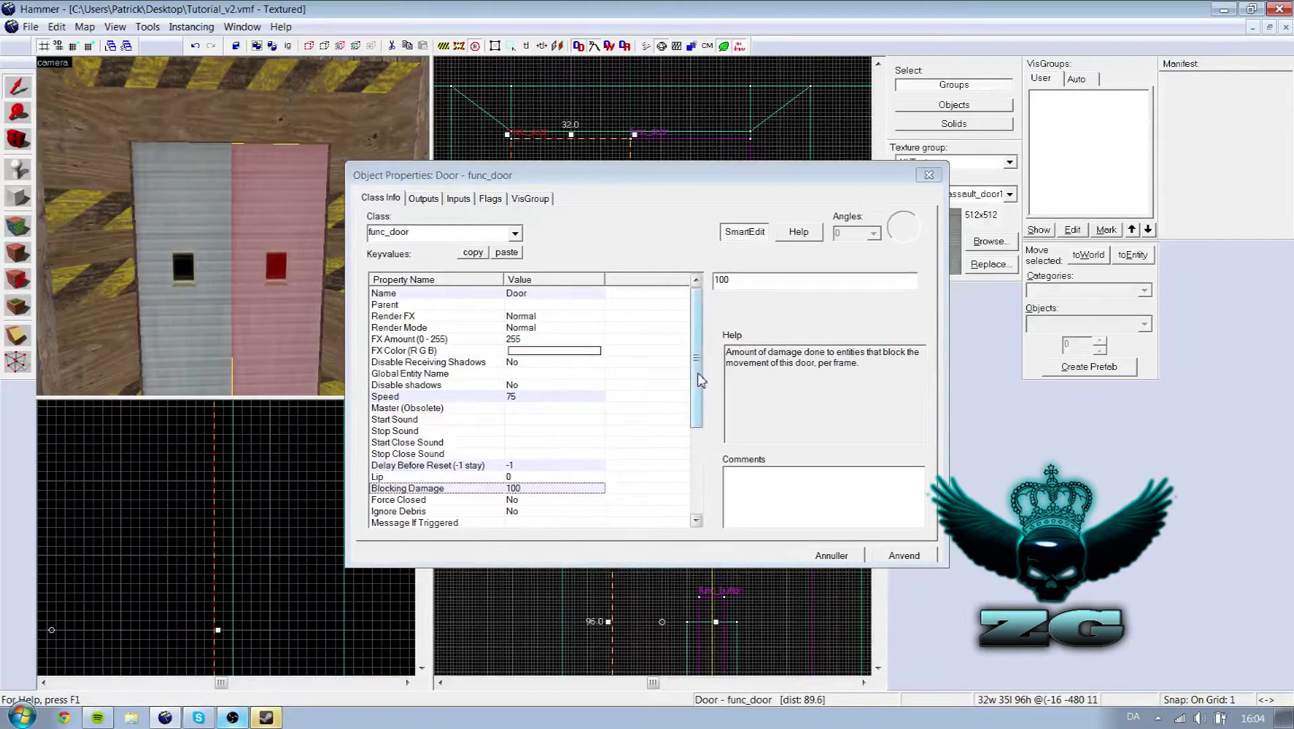
left_click_drag(695, 402, 695, 487)
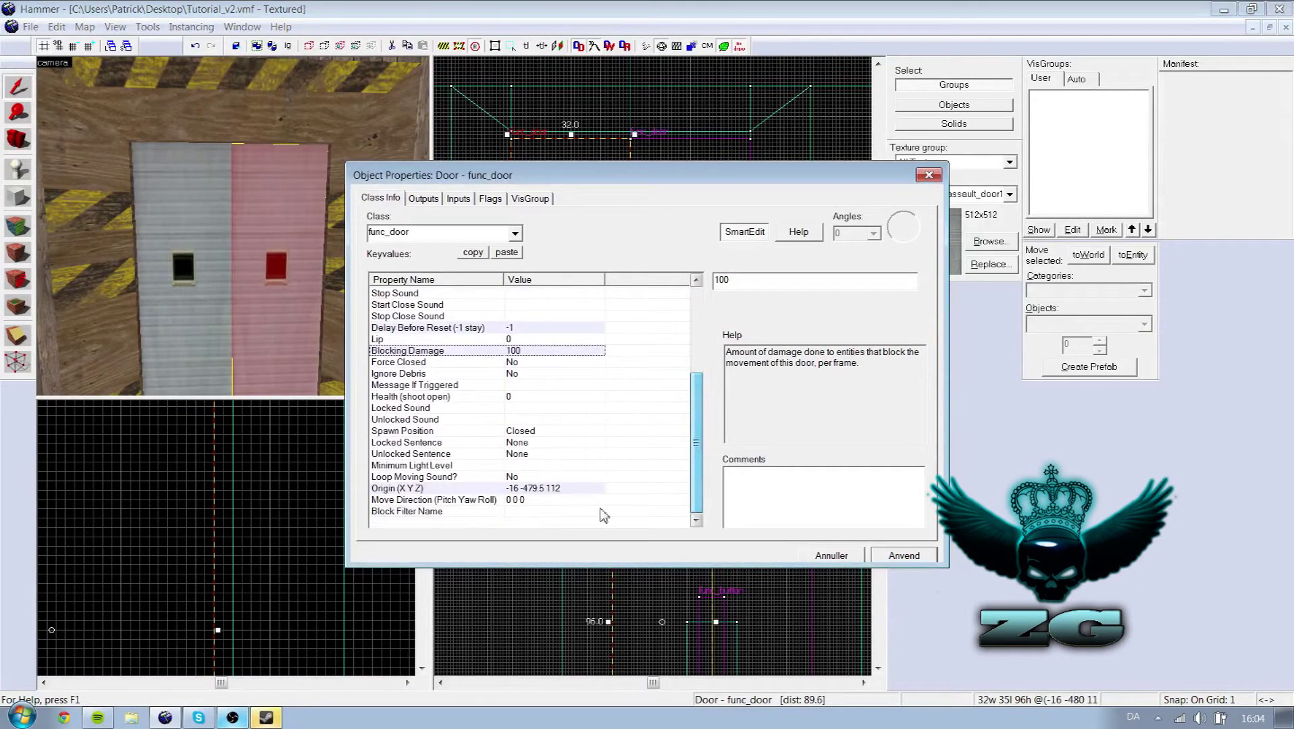
left_click(466, 501)
left_click_drag(706, 176, 790, 317)
left_click(558, 200)
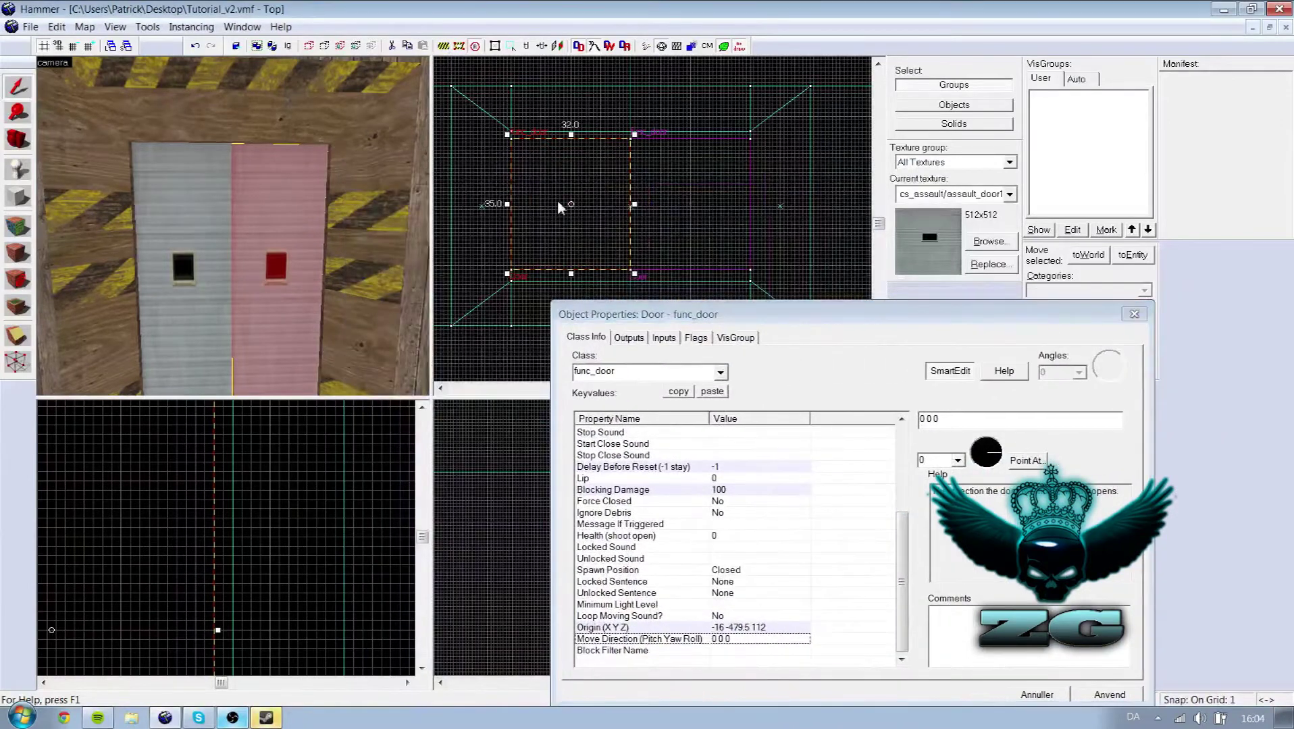
left_click(977, 459)
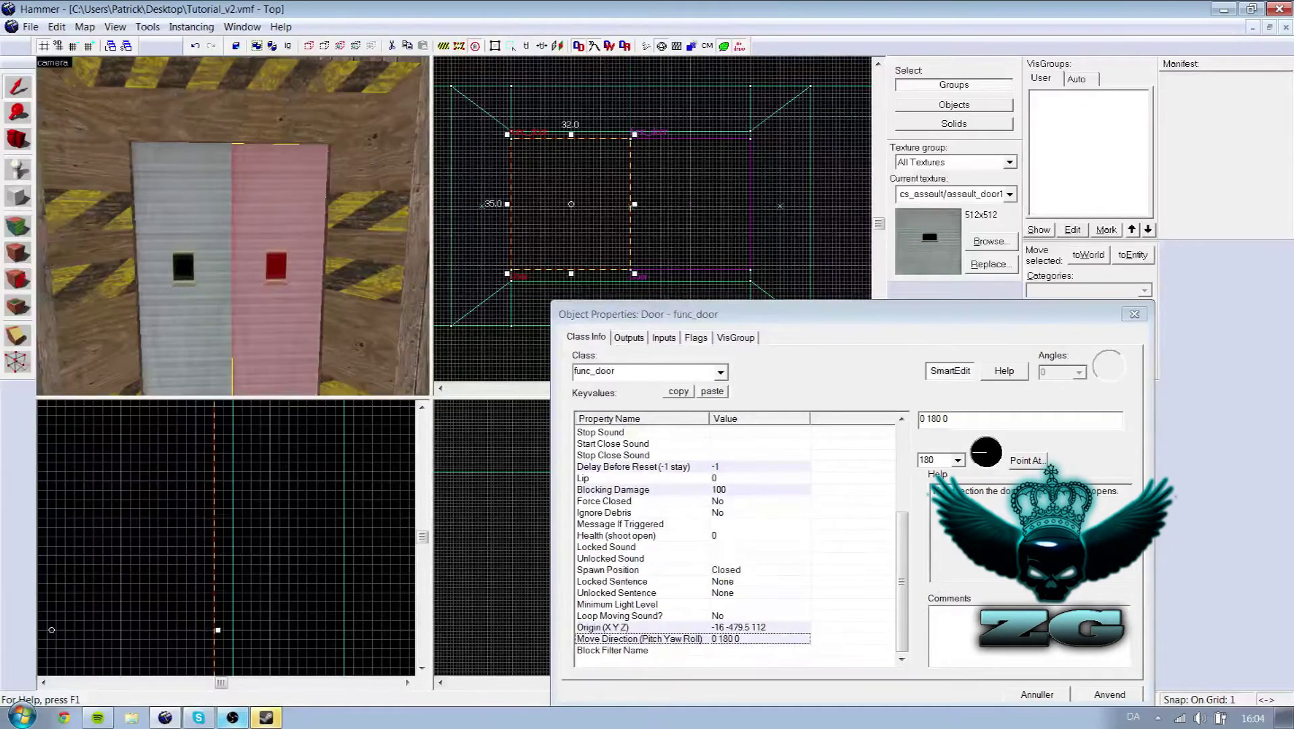
left_click(1108, 695)
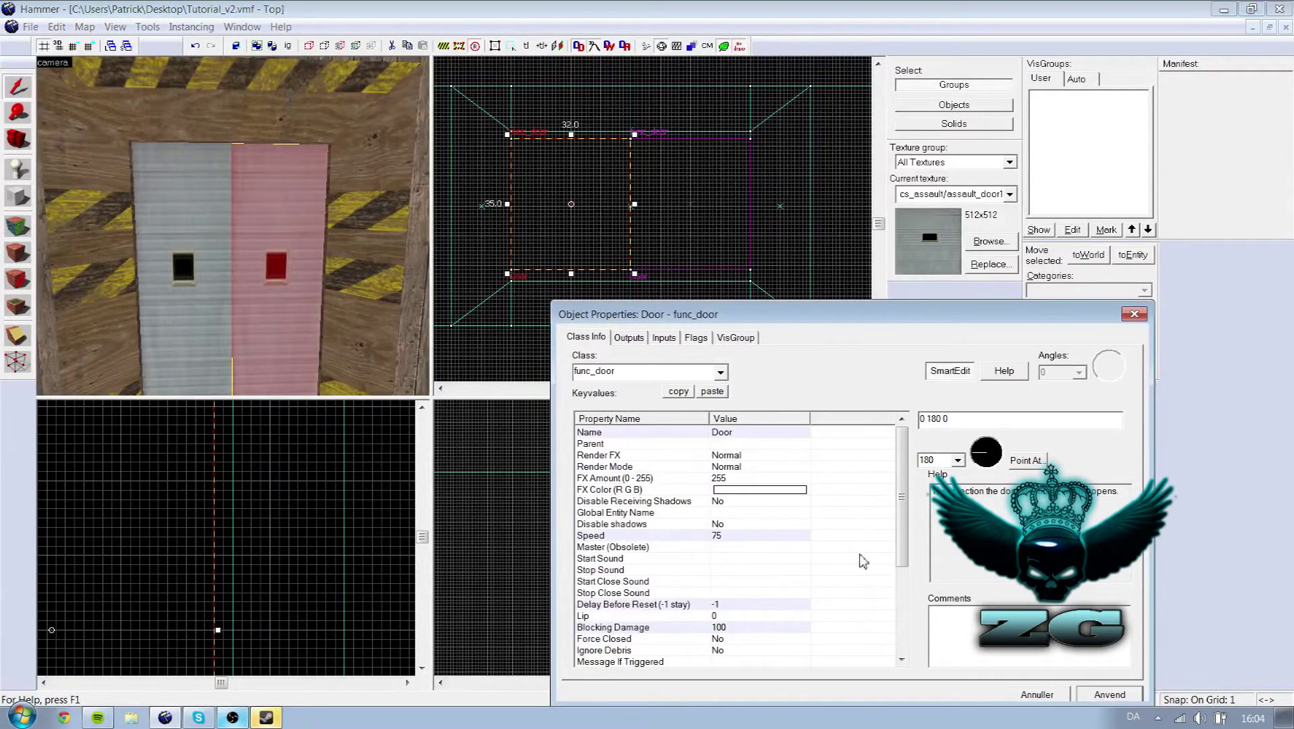
left_click(209, 281)
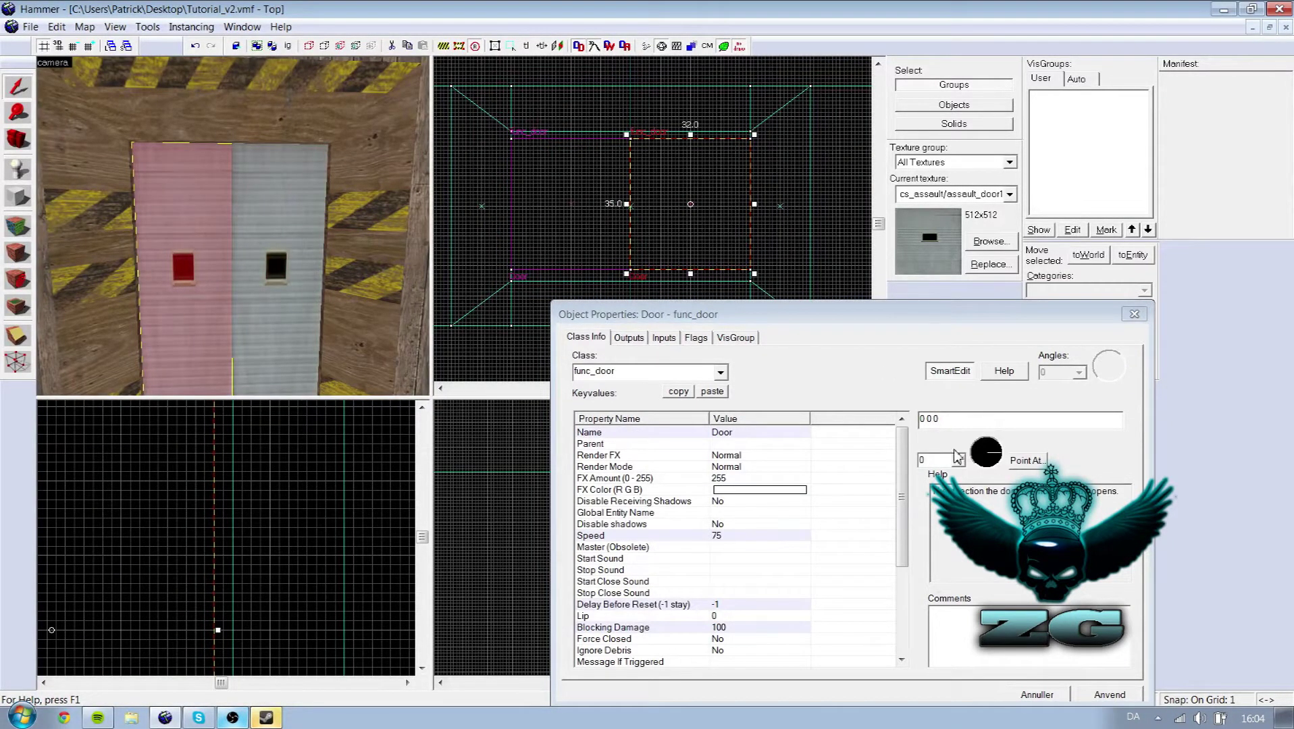
left_click(1135, 314)
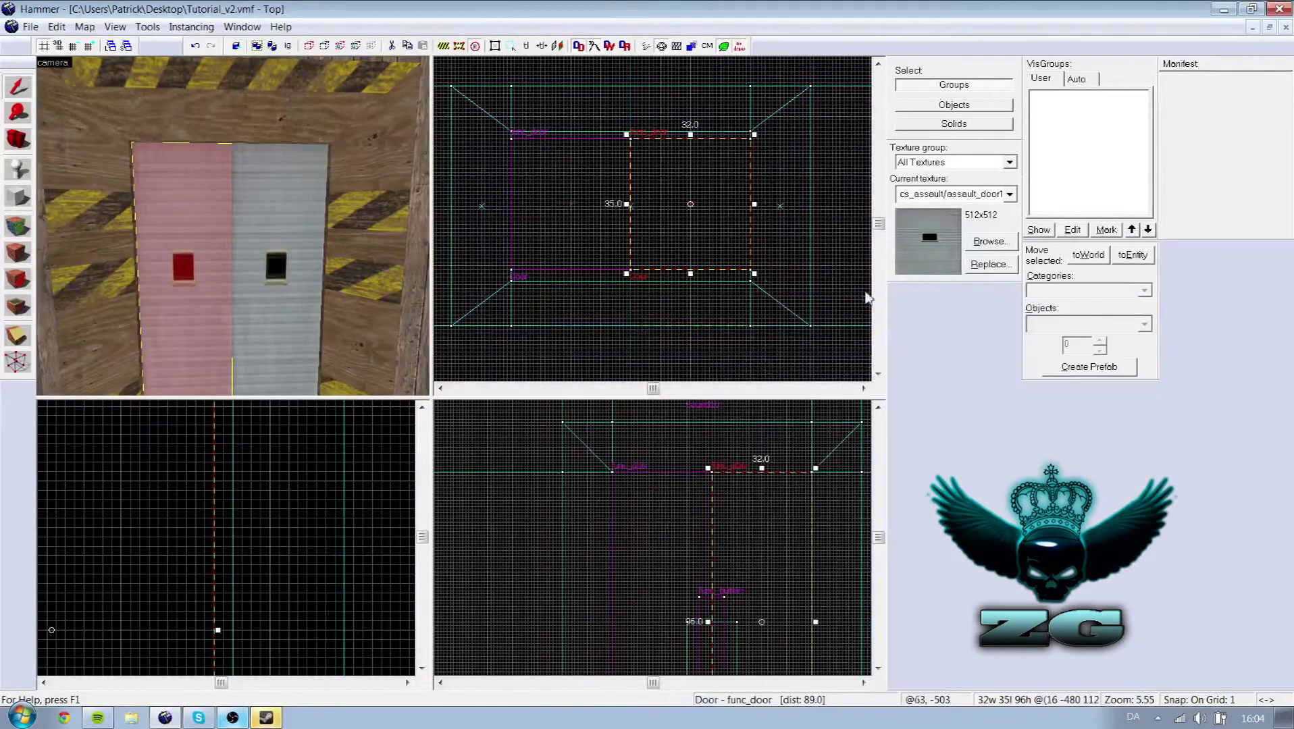
Move each door half's origin point in the top view from its centre to just inside its outer edge at the door frame
scroll(721, 219, "up", 4)
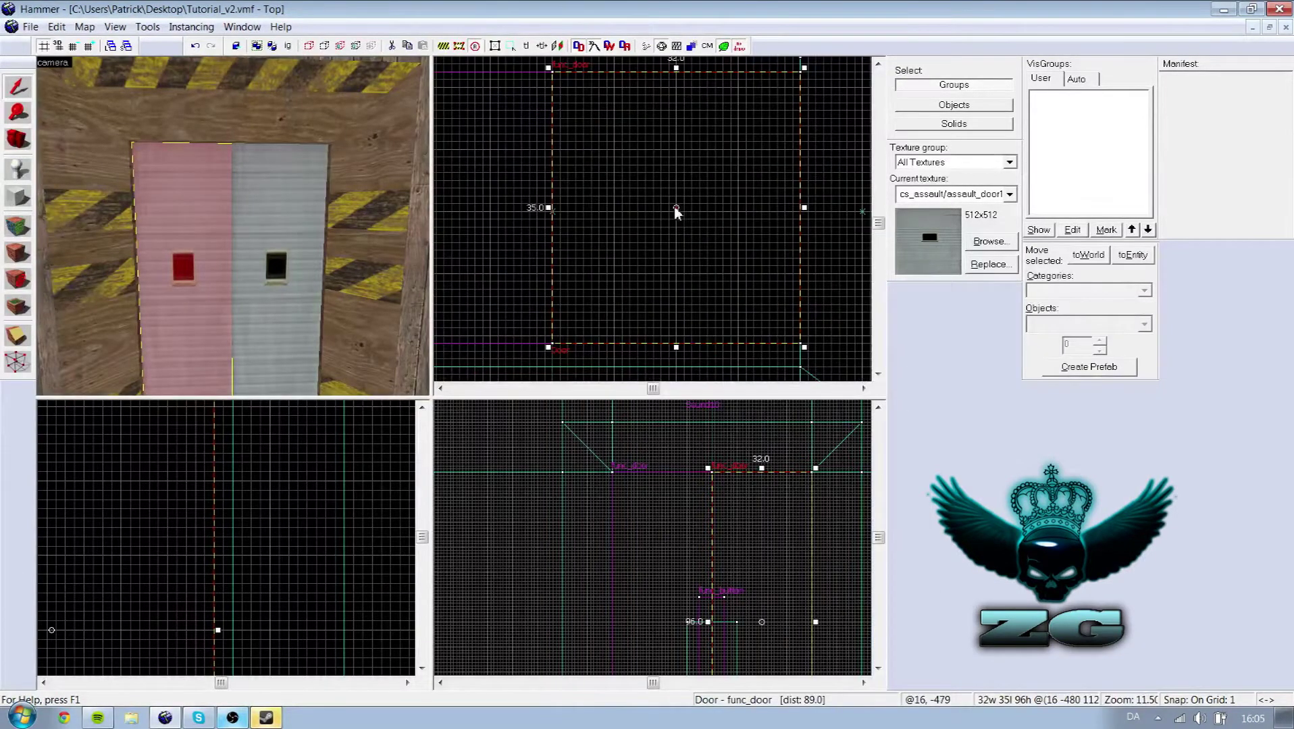
left_click_drag(677, 208, 793, 207)
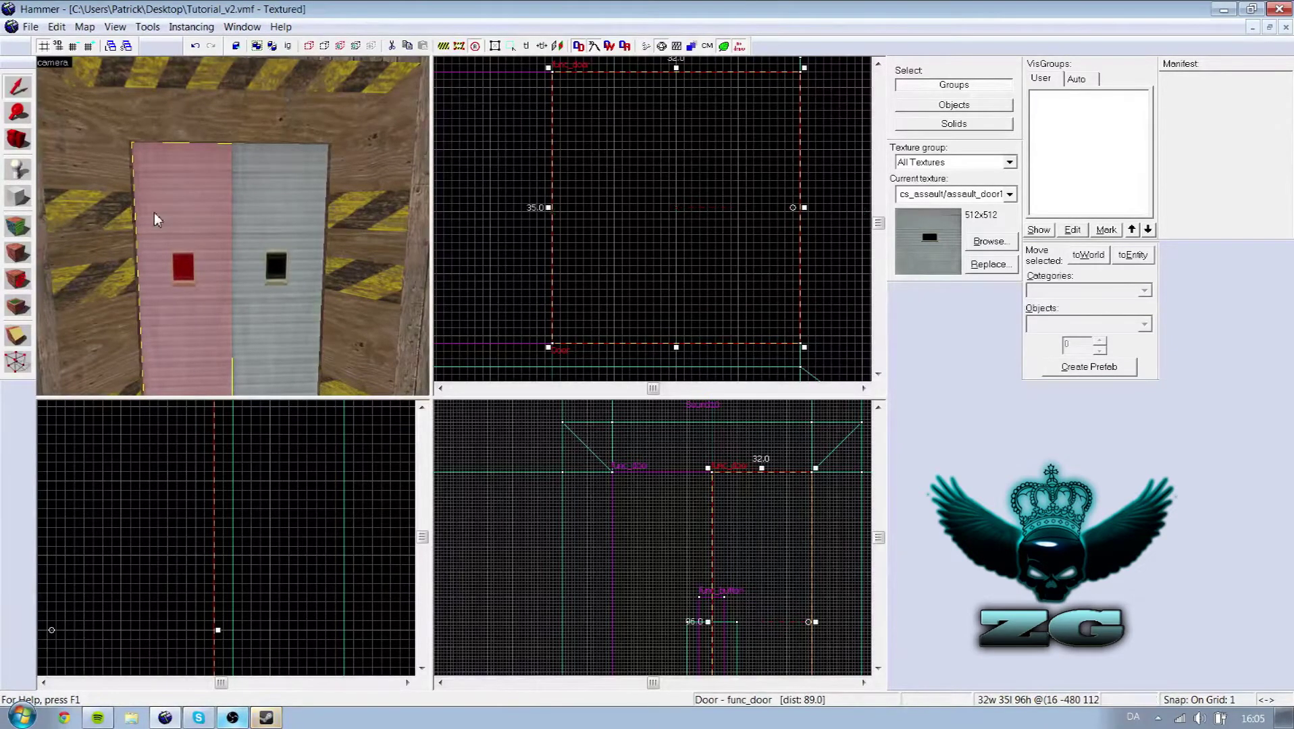
left_click(257, 236)
scroll(557, 223, "down", 6)
scroll(659, 208, "up", 8)
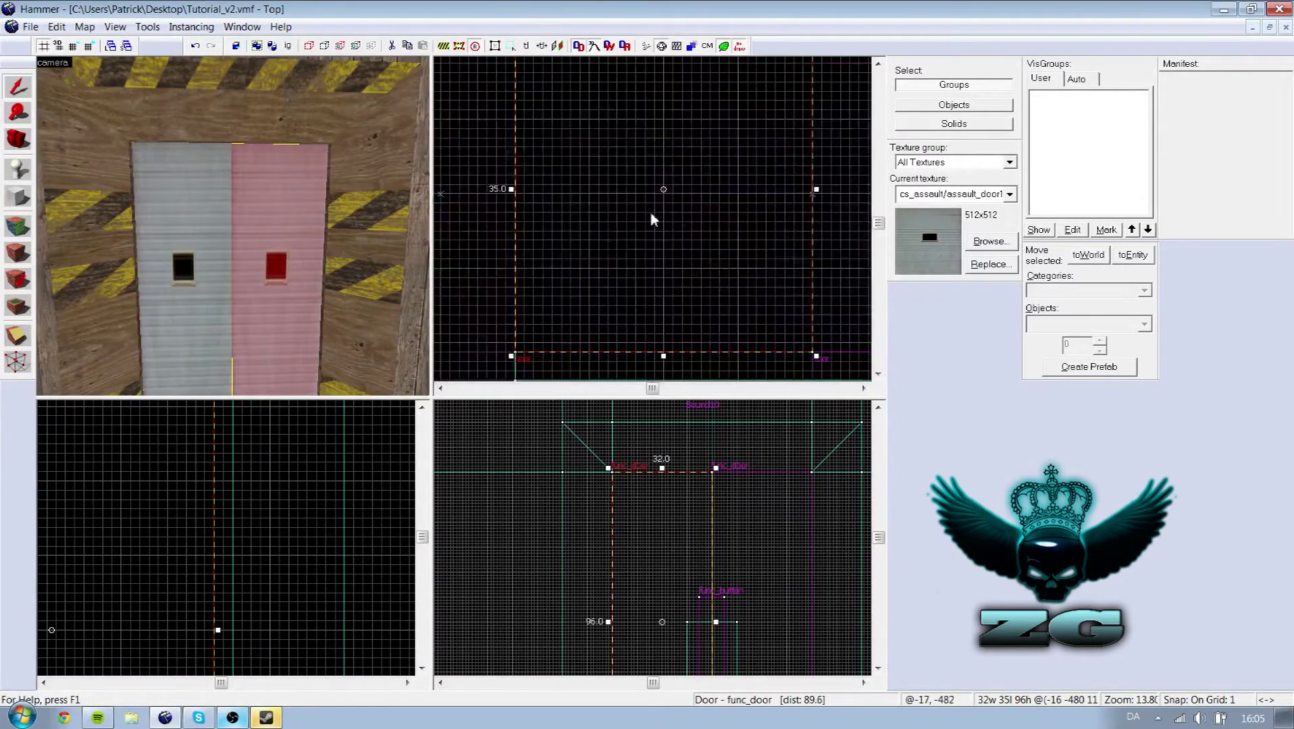
left_click_drag(655, 169, 485, 174)
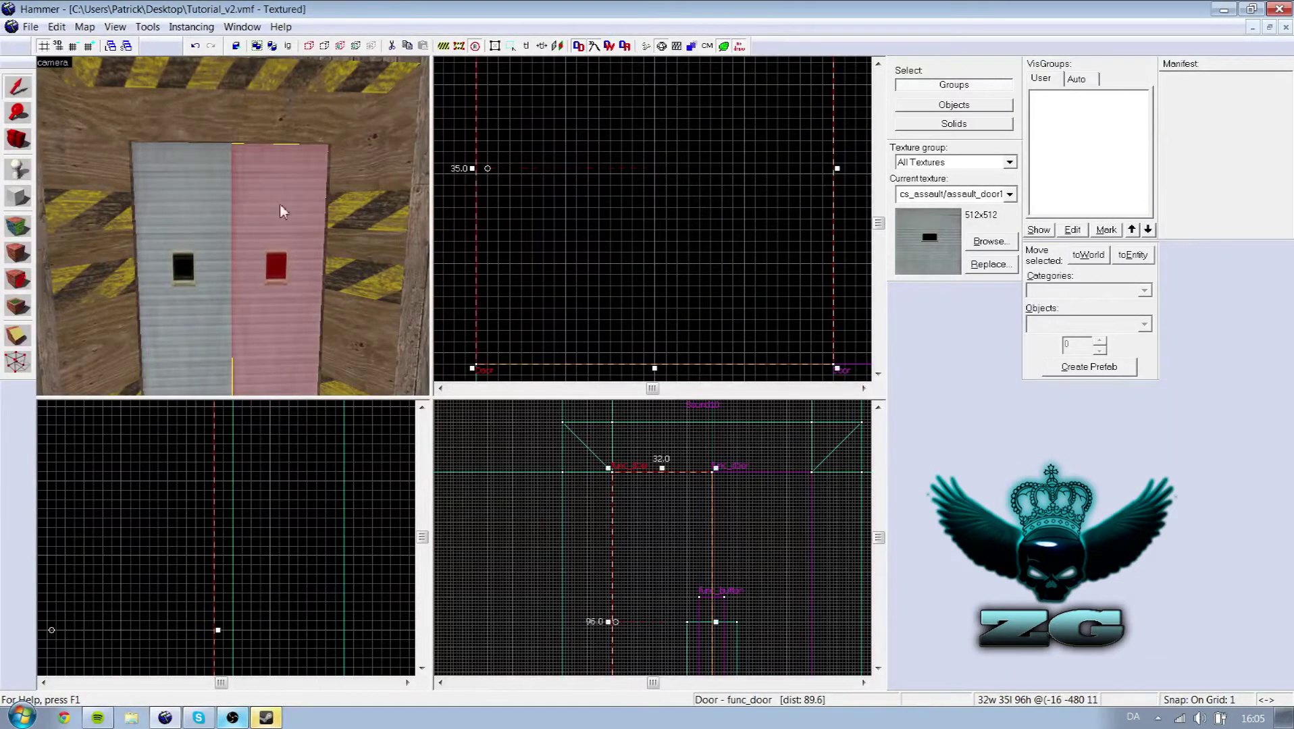
scroll(783, 245, "down", 5)
left_click(209, 259)
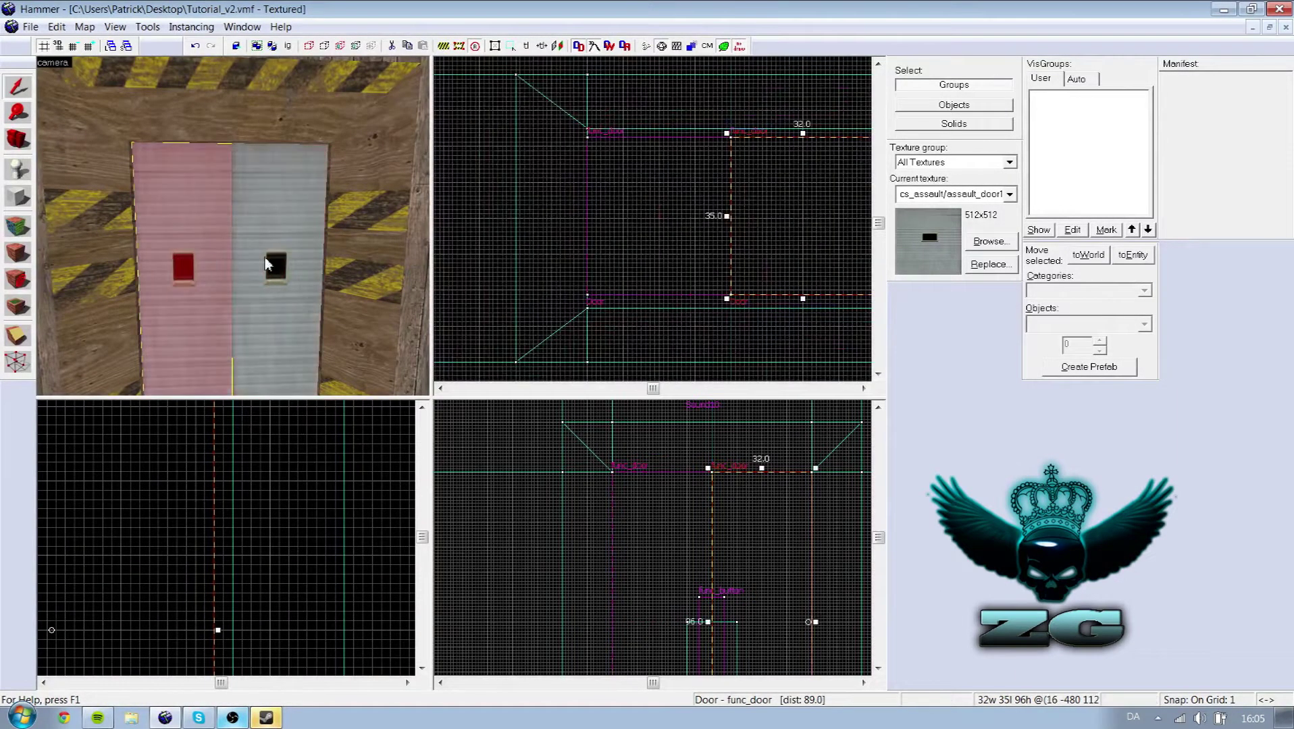
scroll(837, 245, "up", 3)
scroll(865, 233, "down", 6)
scroll(797, 221, "up", 4)
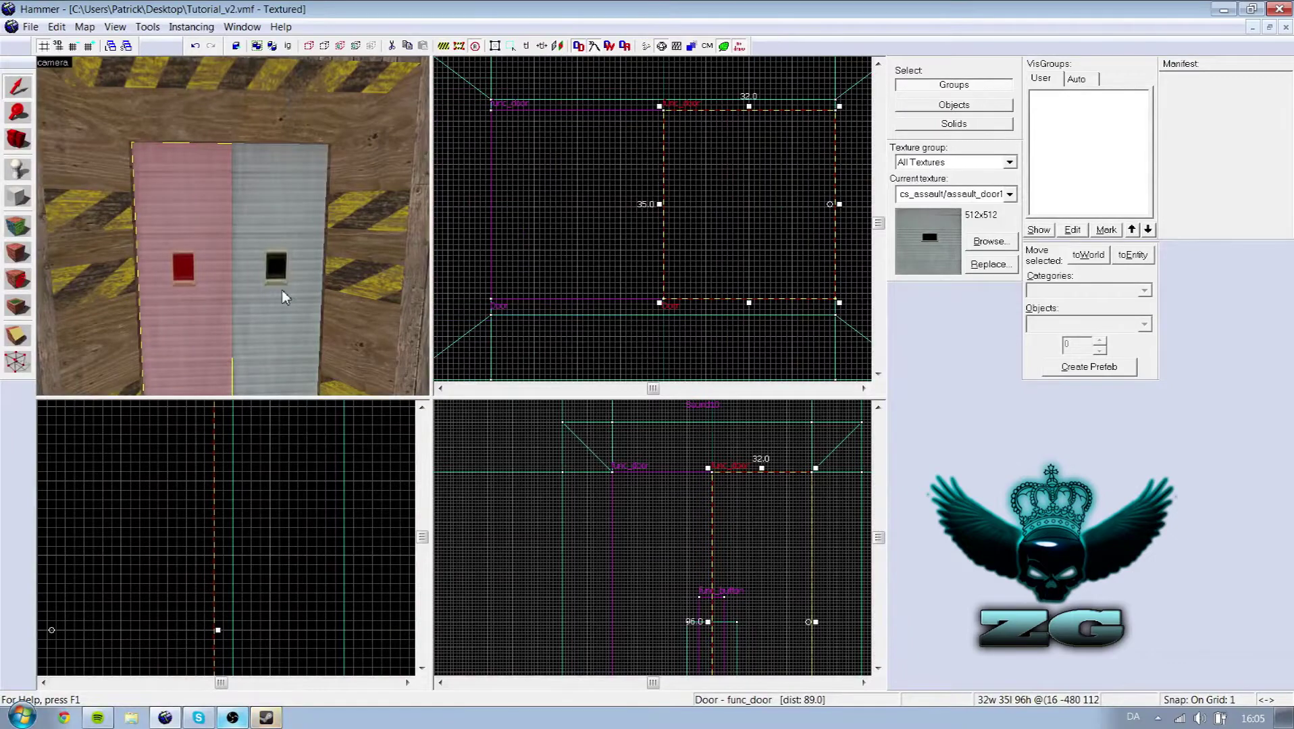
Disable the Touch Opens flag on both func_door halves and apply it to each
double_click(245, 221)
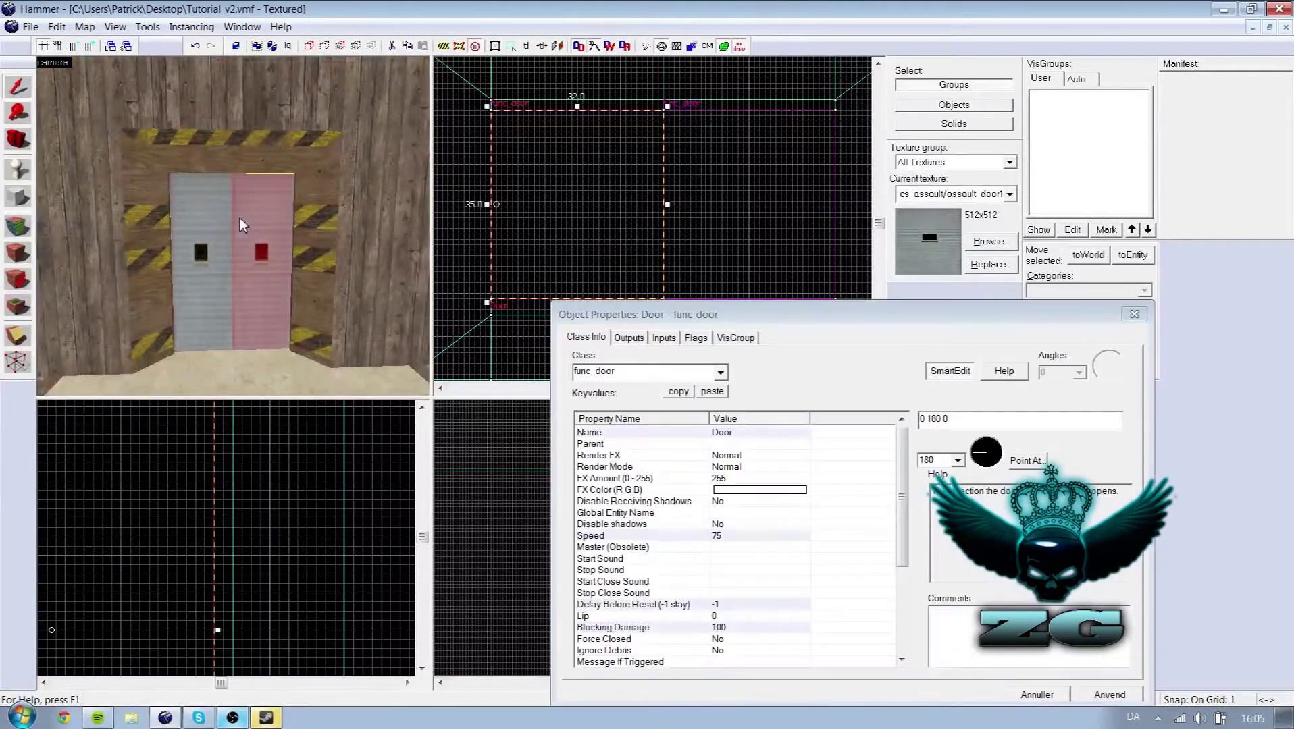
left_click(695, 339)
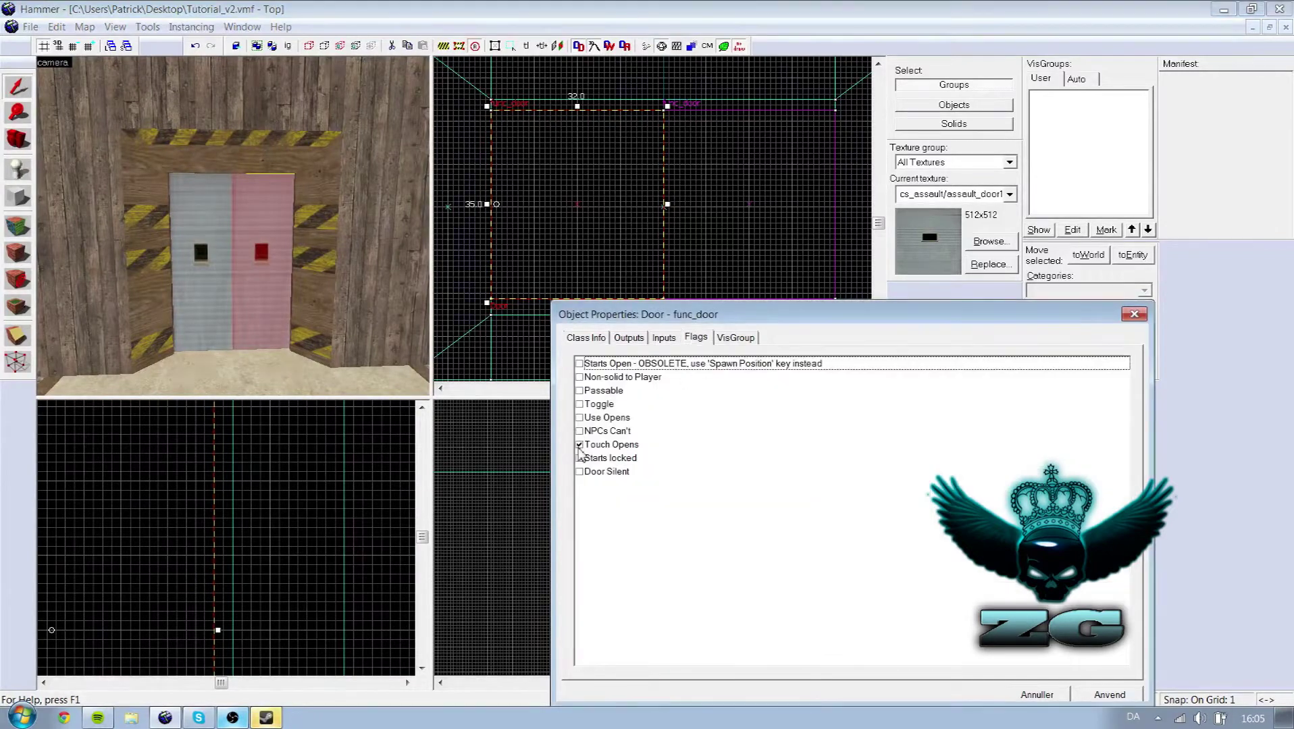
left_click(579, 446)
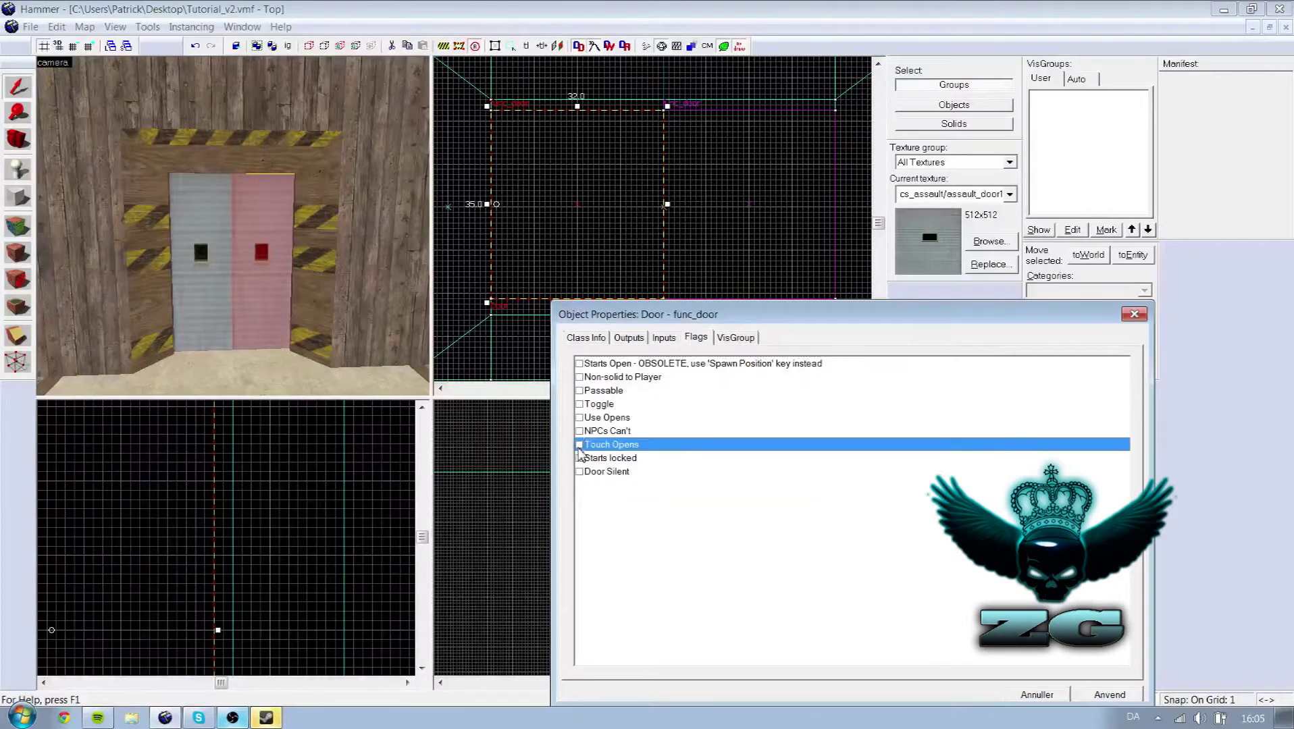
left_click(1110, 695)
left_click(237, 295)
left_click(579, 445)
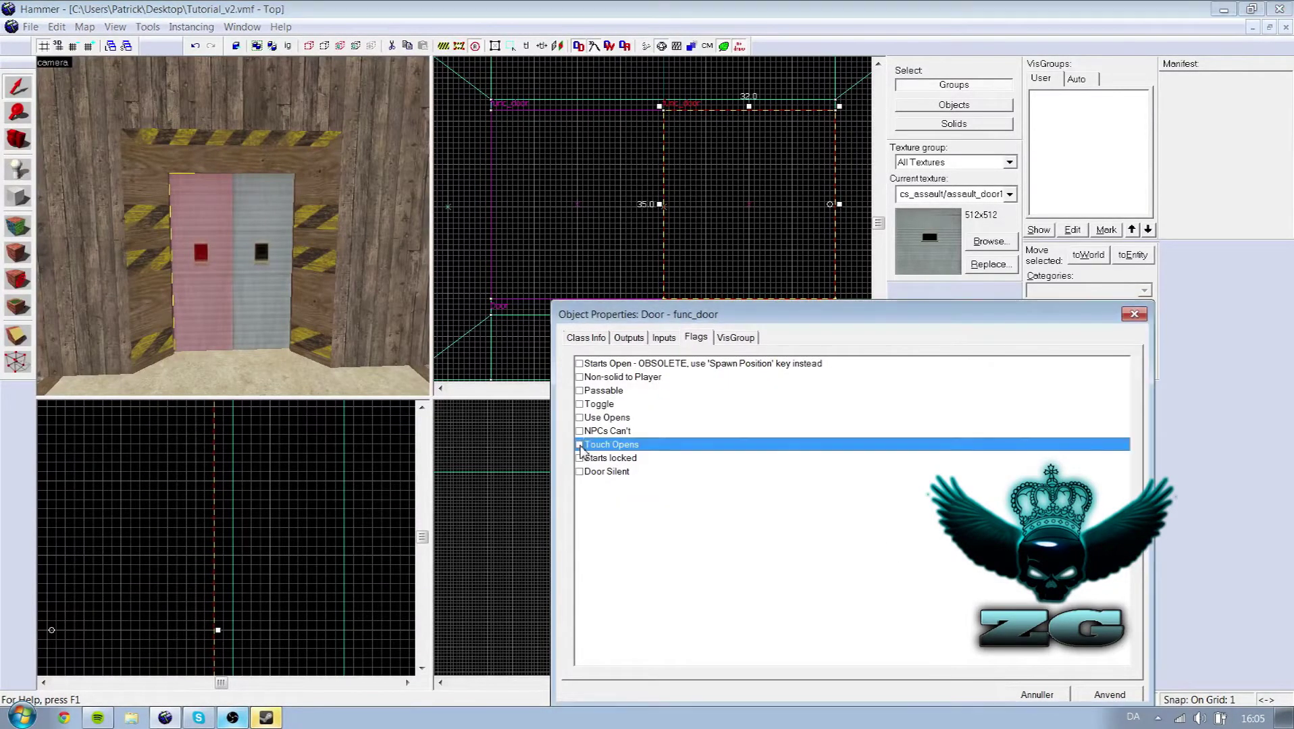
left_click(1110, 695)
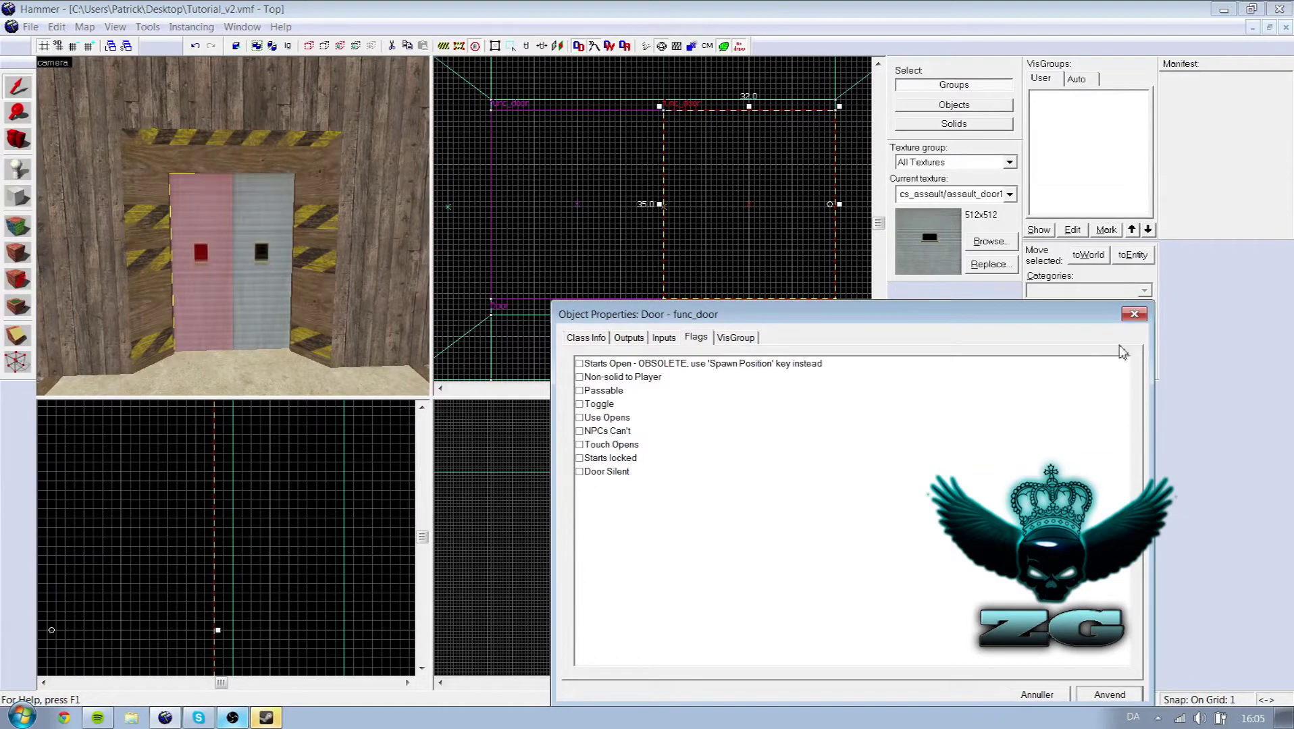
Close the door's properties and make tools/toolsnodraw the current texture
left_click(1135, 314)
scroll(719, 183, "down", 5)
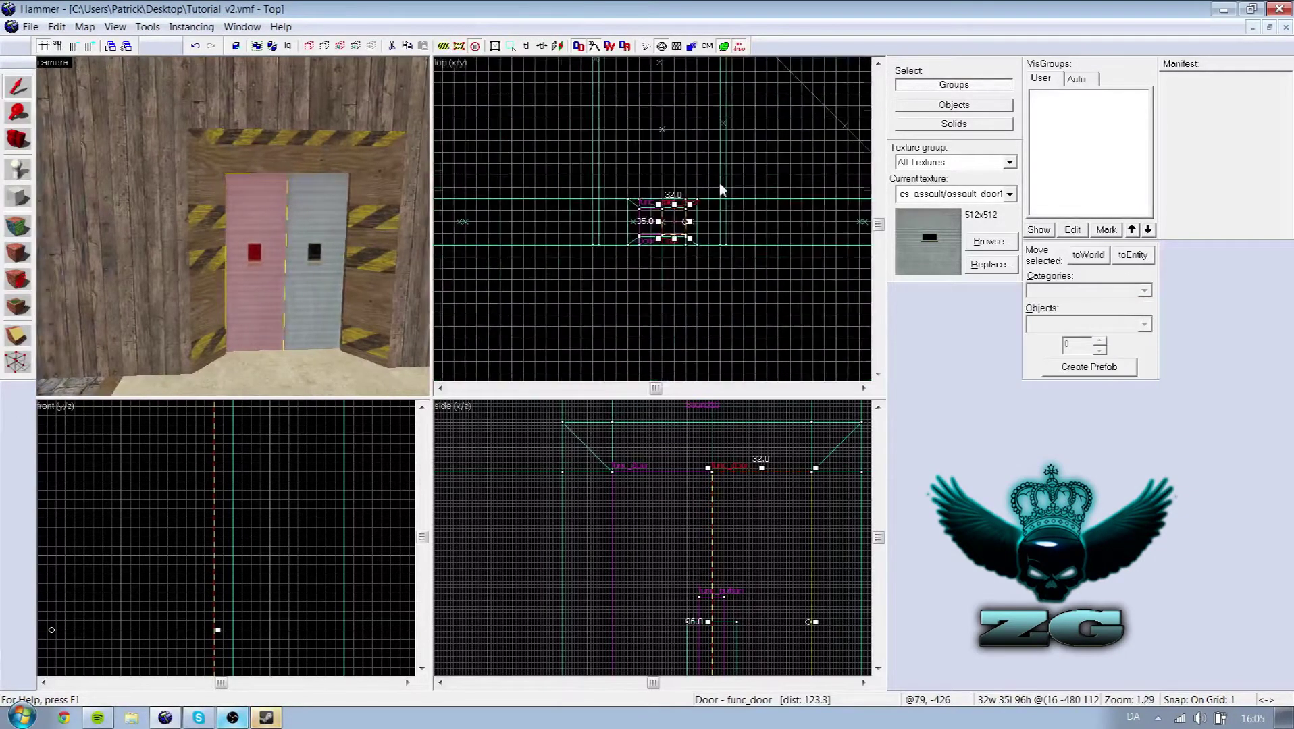
left_click(994, 241)
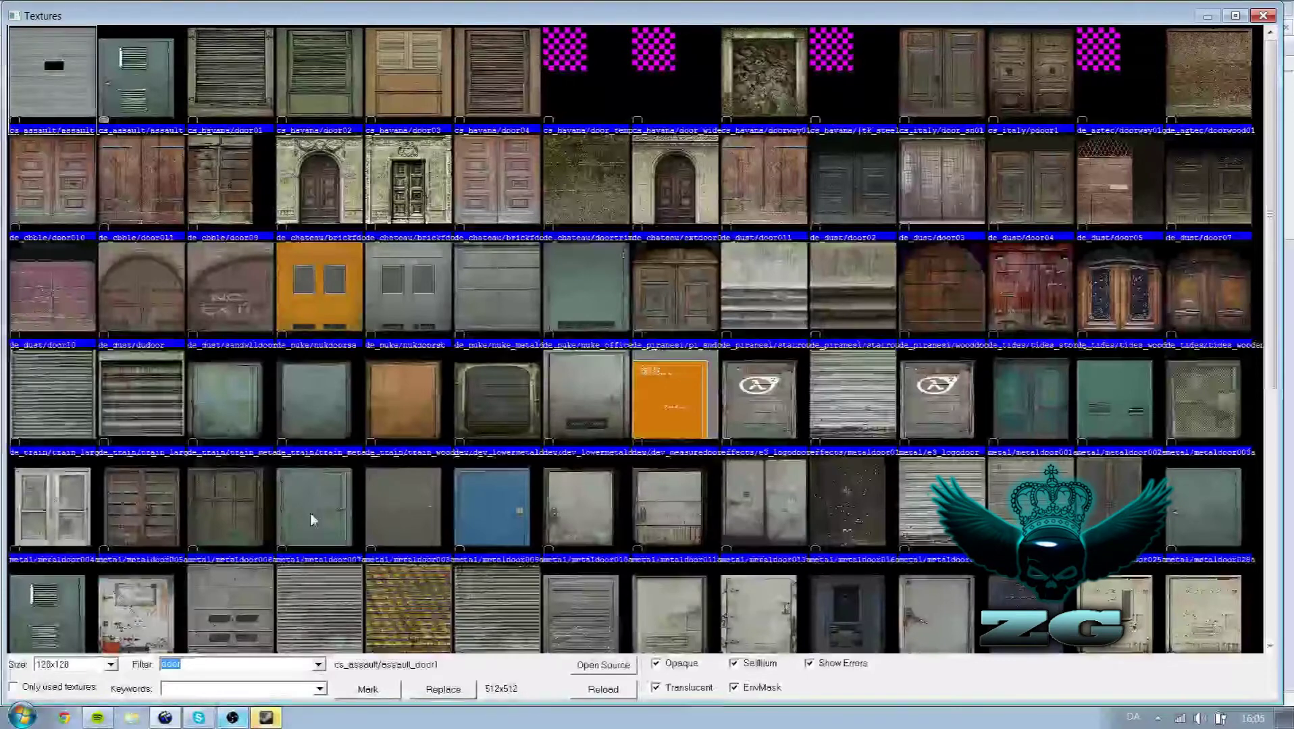
type("nodraw")
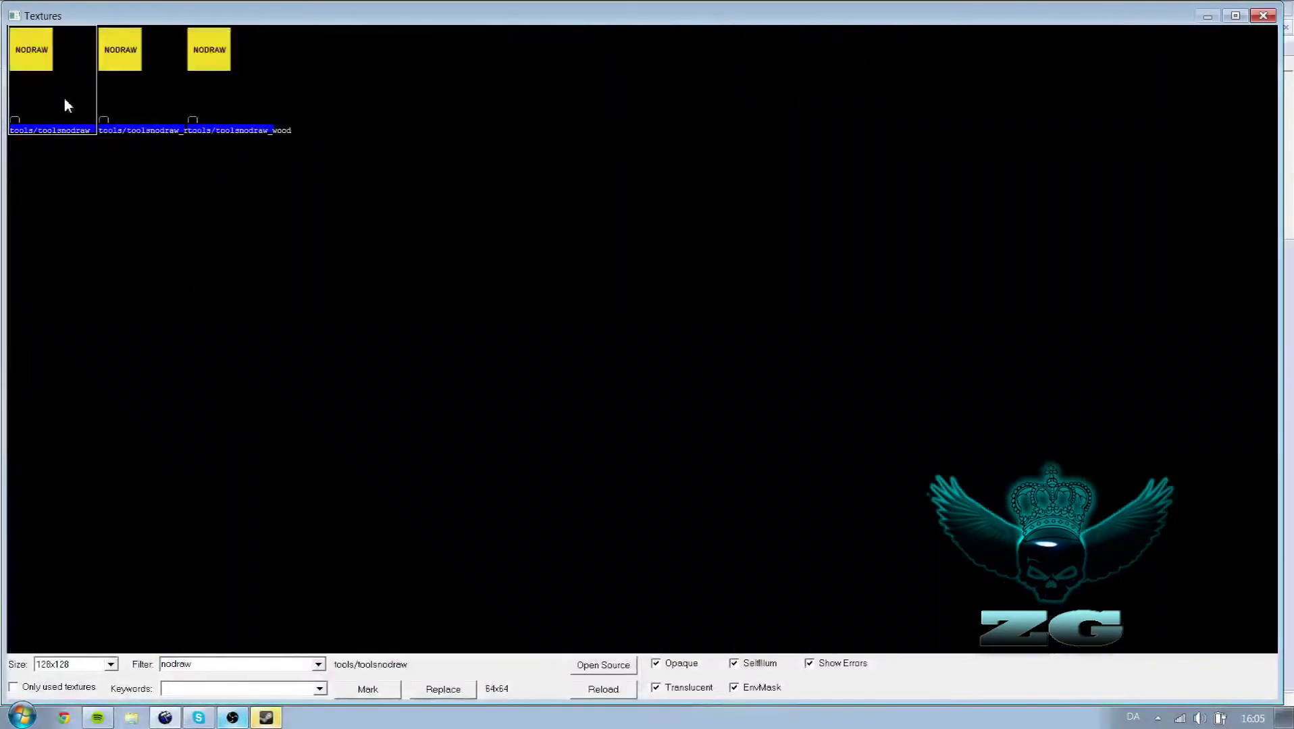
double_click(63, 98)
Draw a block footprint 6 wide and 1 deep in the top view, against the wall beside the door frame
left_click(103, 252)
left_click(17, 197)
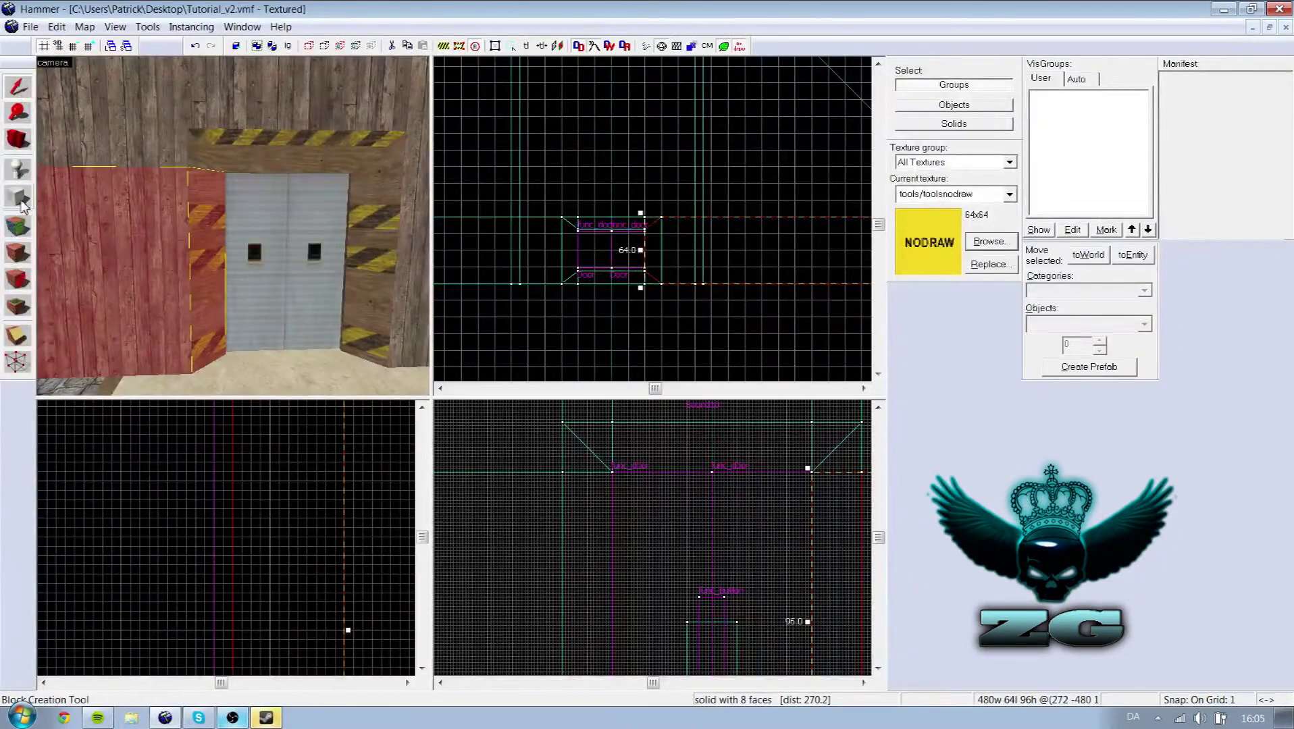
scroll(790, 305, "up", 7)
scroll(700, 214, "up", 3)
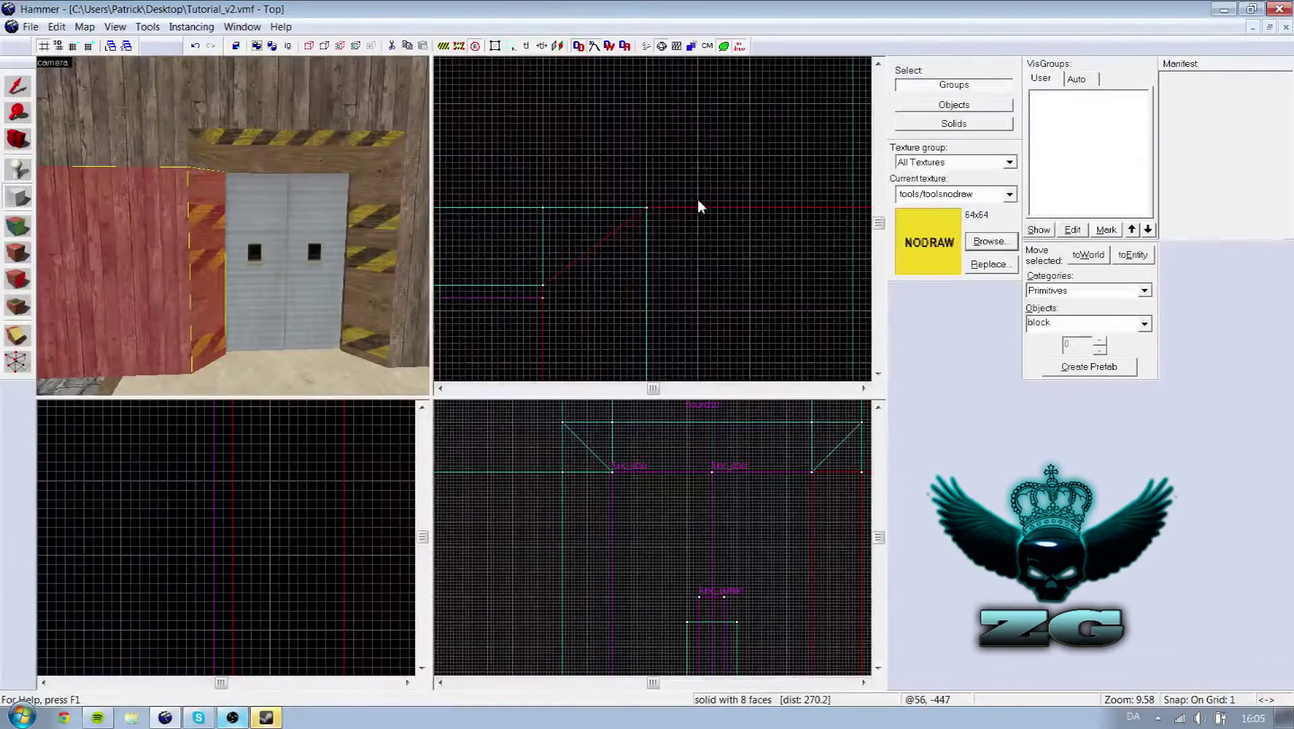
mouse_move(693, 208)
left_mouse_down()
mouse_move(738, 206)
mouse_move(711, 198)
left_mouse_up()
Reduce the block's height in the front view to 16 units at mid-door level and create the nodraw block
key("Down")
scroll(336, 590, "down", 5)
key("Down")
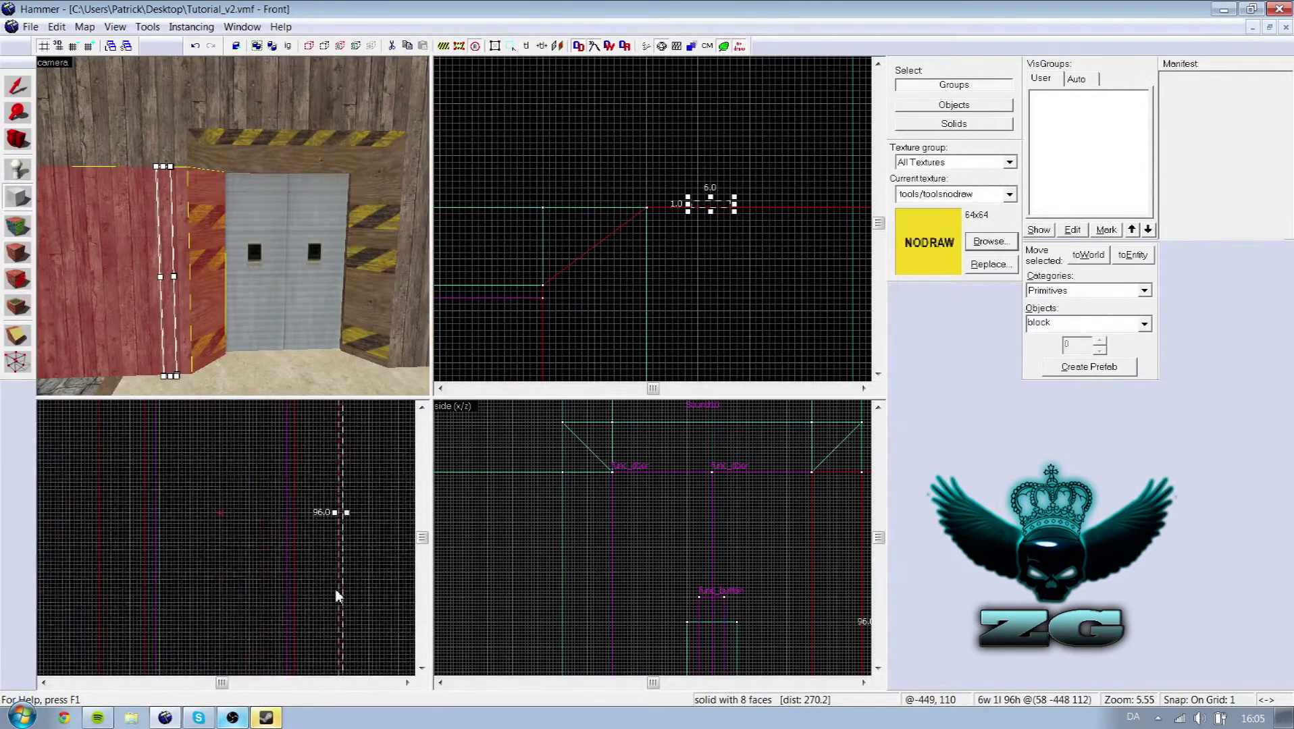
key("Down")
scroll(337, 596, "down", 5)
scroll(344, 623, "up", 4)
mouse_move(332, 593)
left_mouse_down()
mouse_move(335, 514)
mouse_move(340, 578)
left_mouse_up()
key("Up")
key("Up")
key("Up")
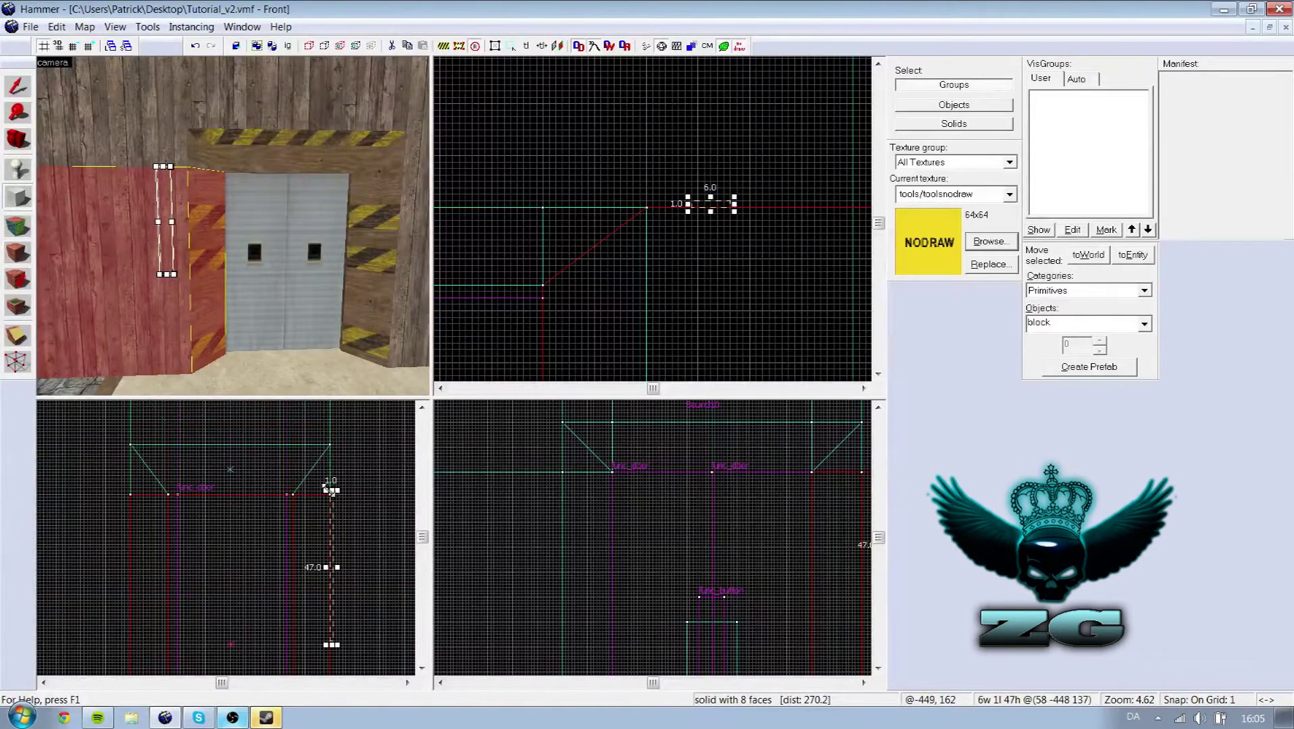
left_click_drag(331, 495, 351, 591)
key("Escape")
Texture the new block on the wall with props/doorbutton002a
left_click(14, 227)
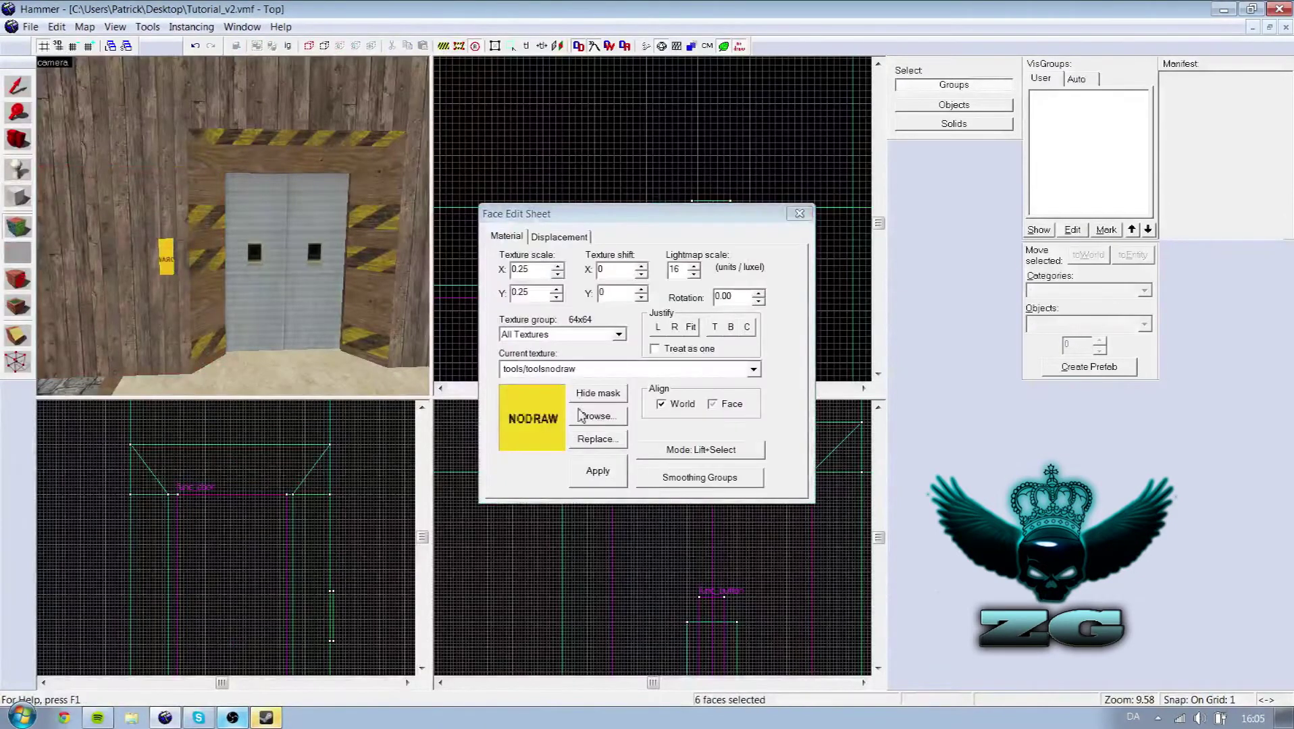
left_click(594, 420)
type("button")
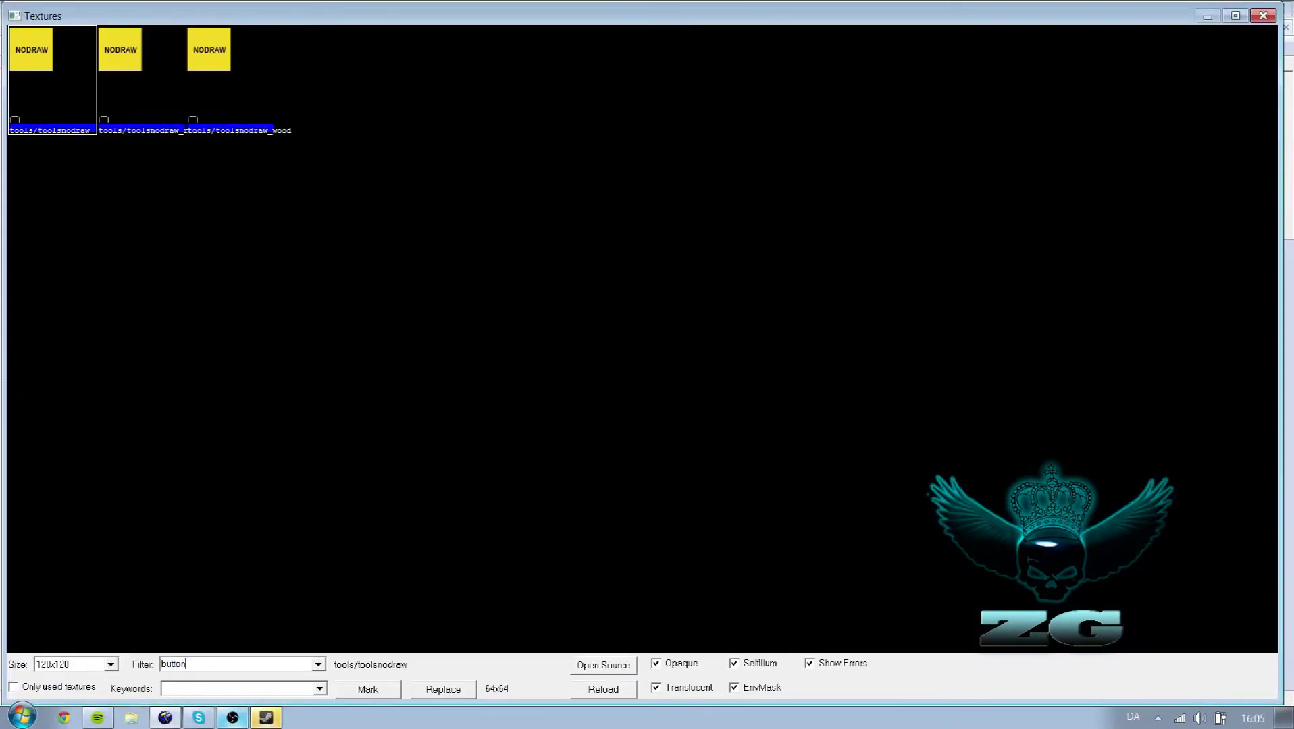
double_click(26, 65)
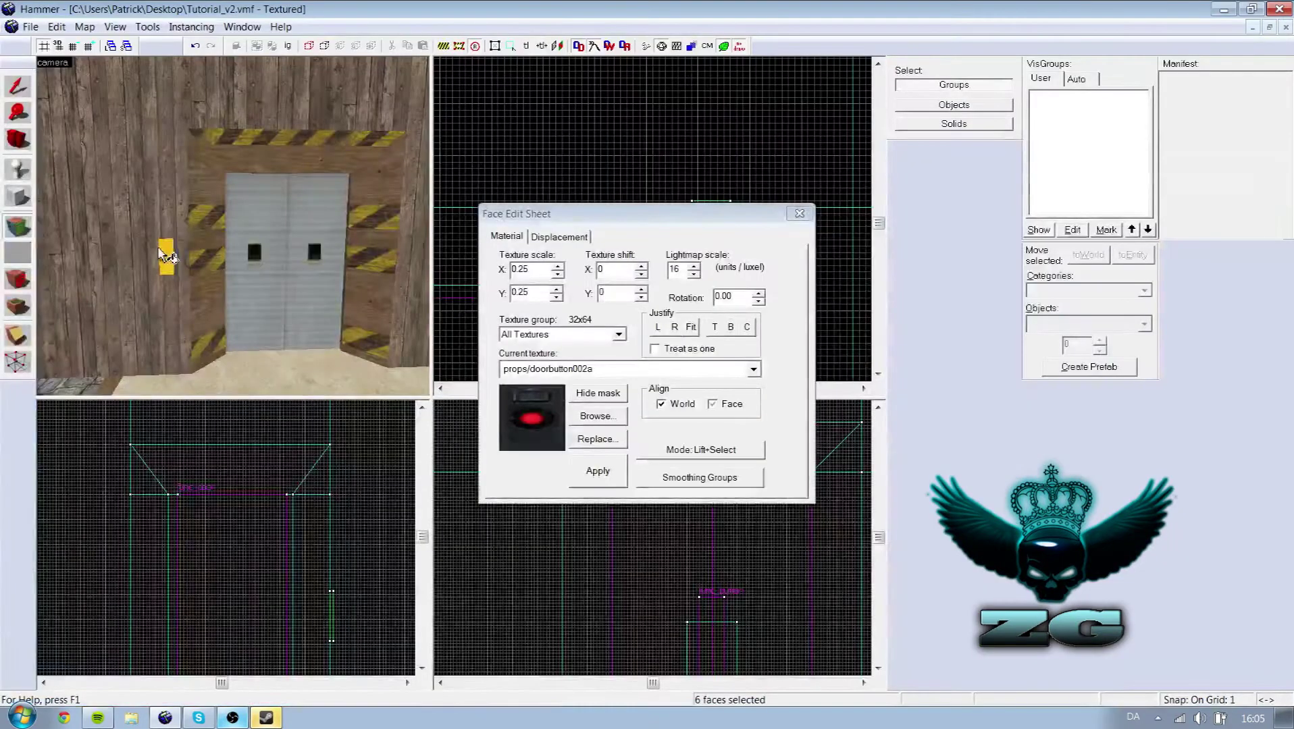
left_click(163, 255)
Fit the button texture to the block's front face and close the Face Edit Sheet
scroll(162, 254, "up", 3)
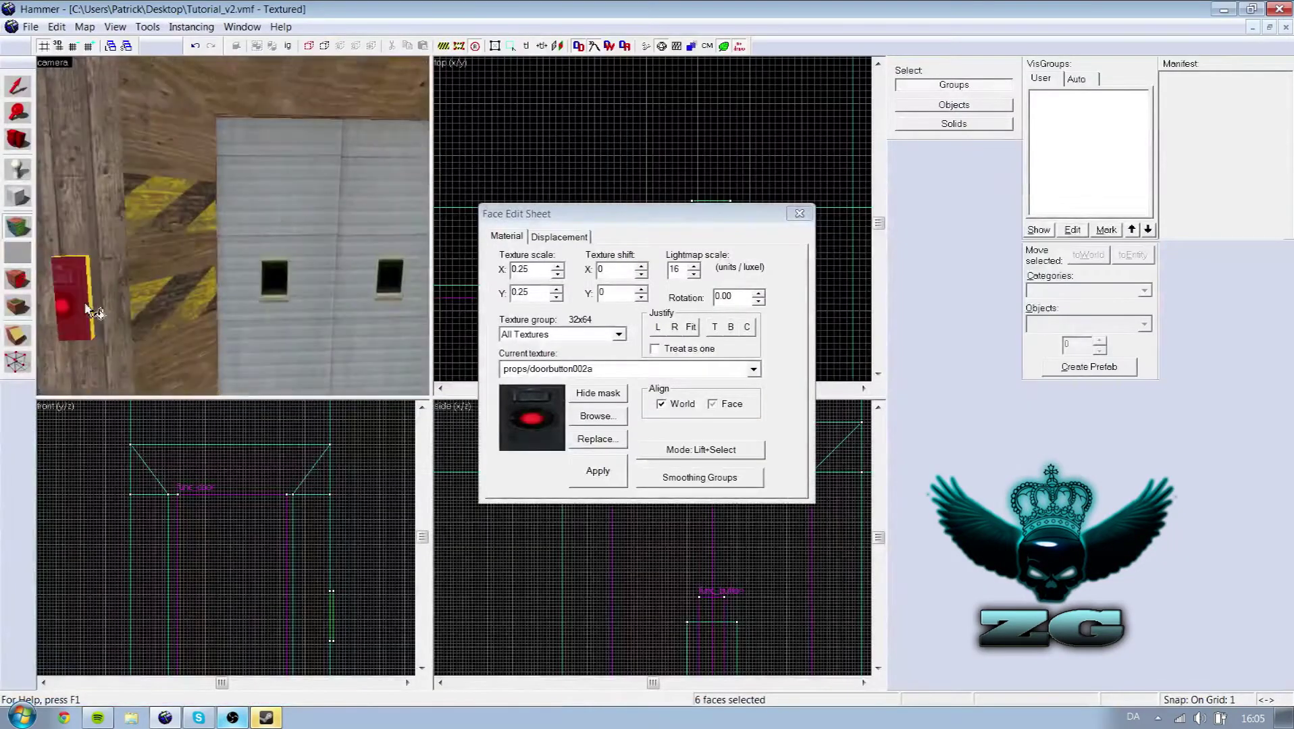
left_click(694, 331)
key("a")
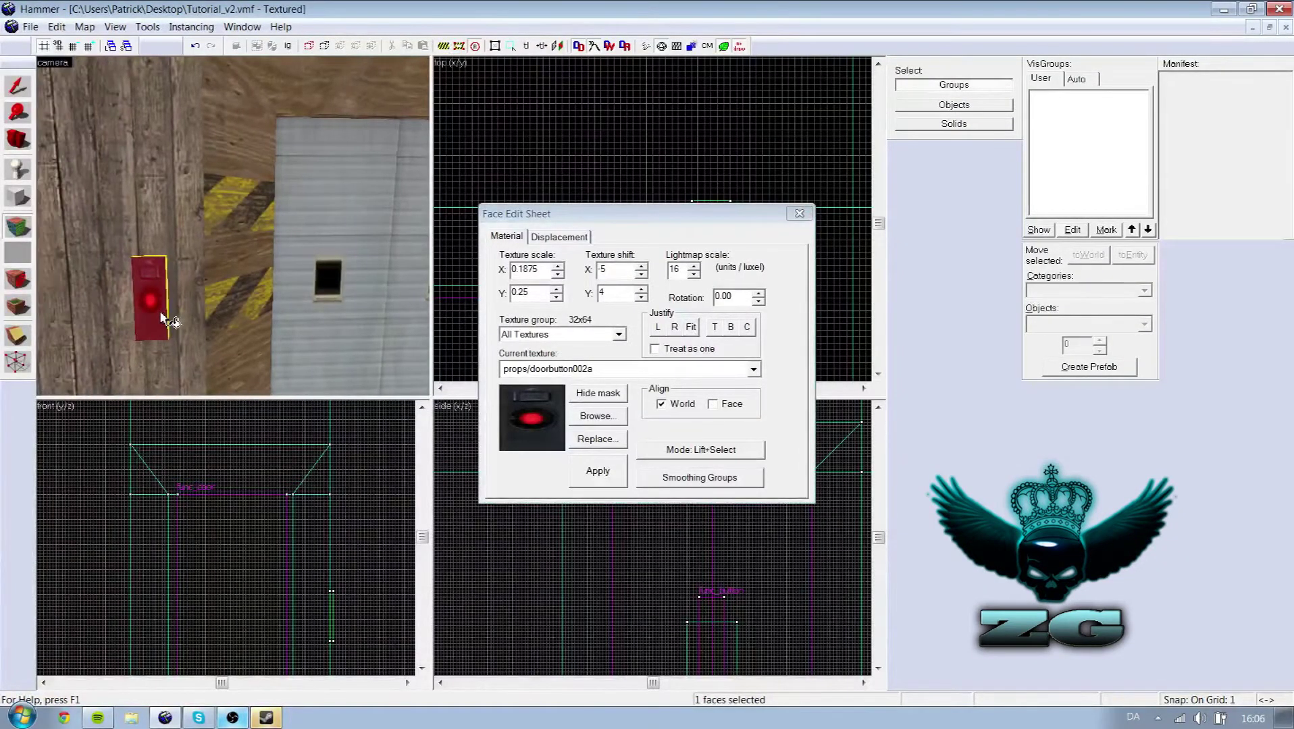
left_click(800, 213)
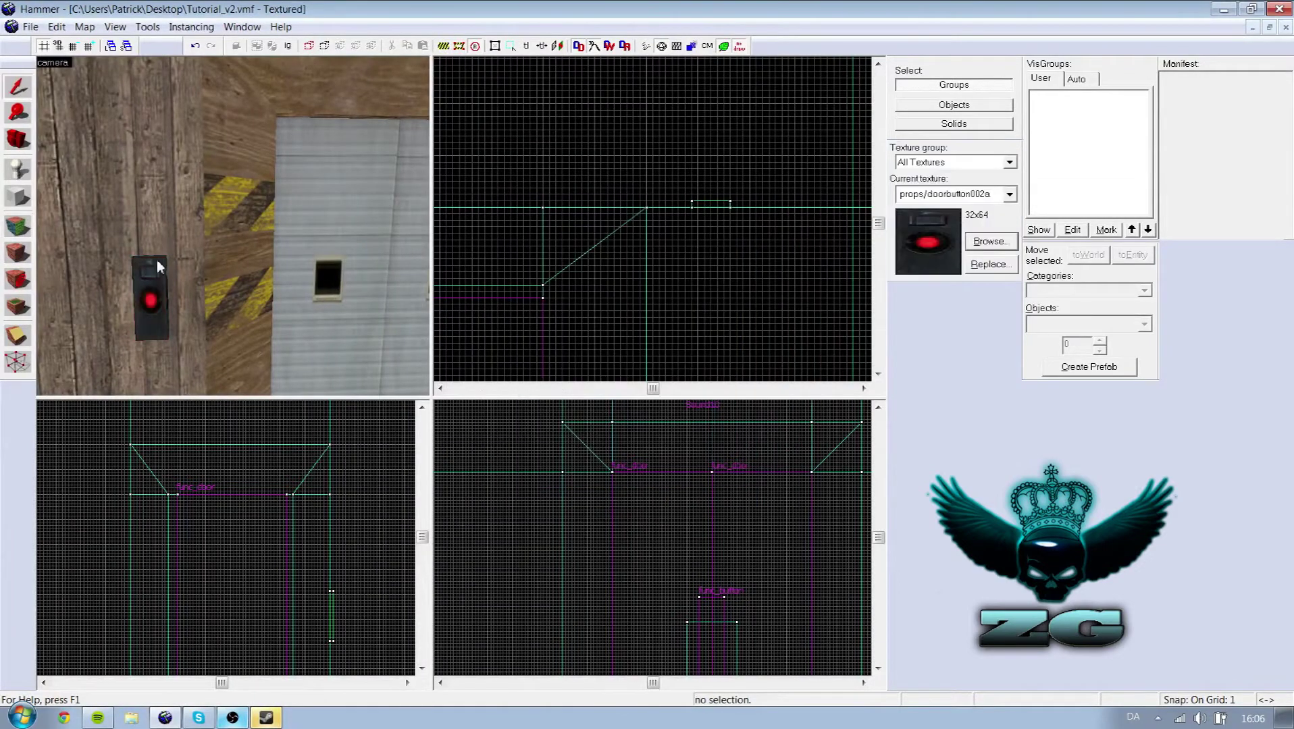
Set the X texture shift to -13 on the button block's side face farther from the door
key("a")
key("z")
key("a")
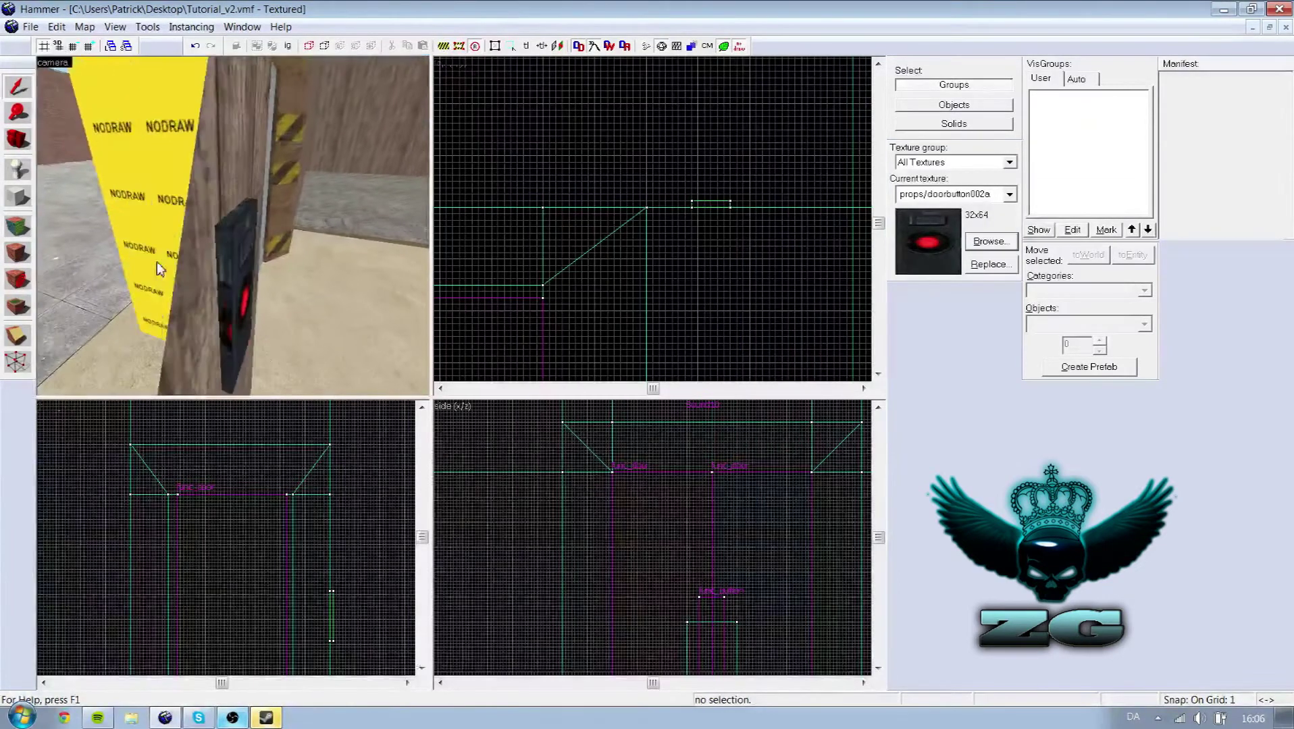
key("shift+a")
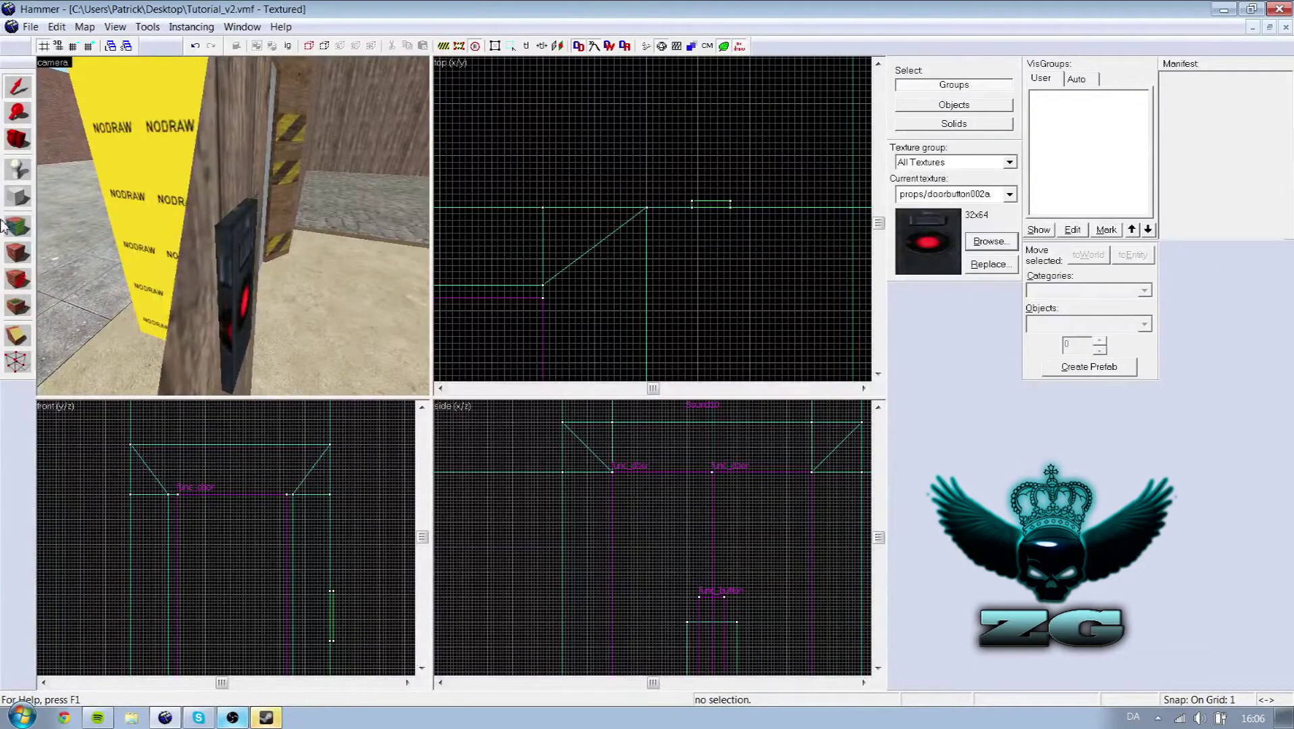
left_click(228, 331)
key("a")
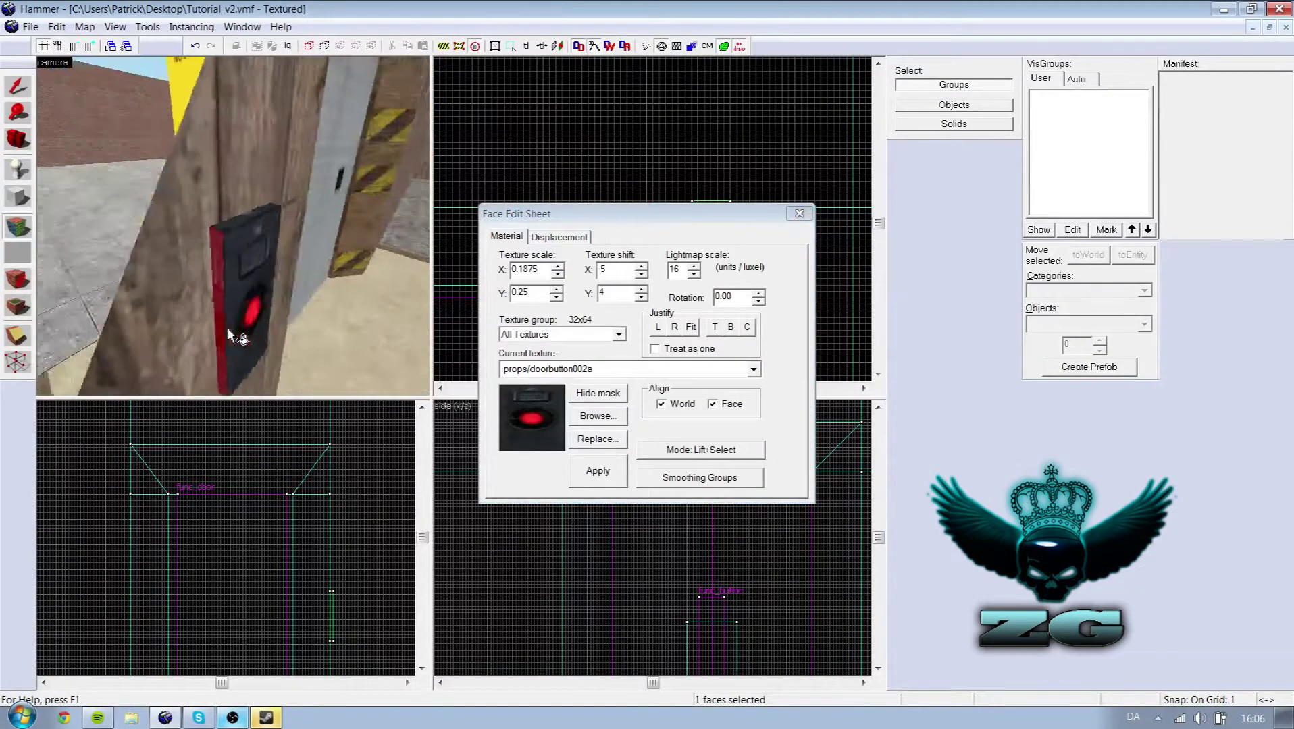
key("d")
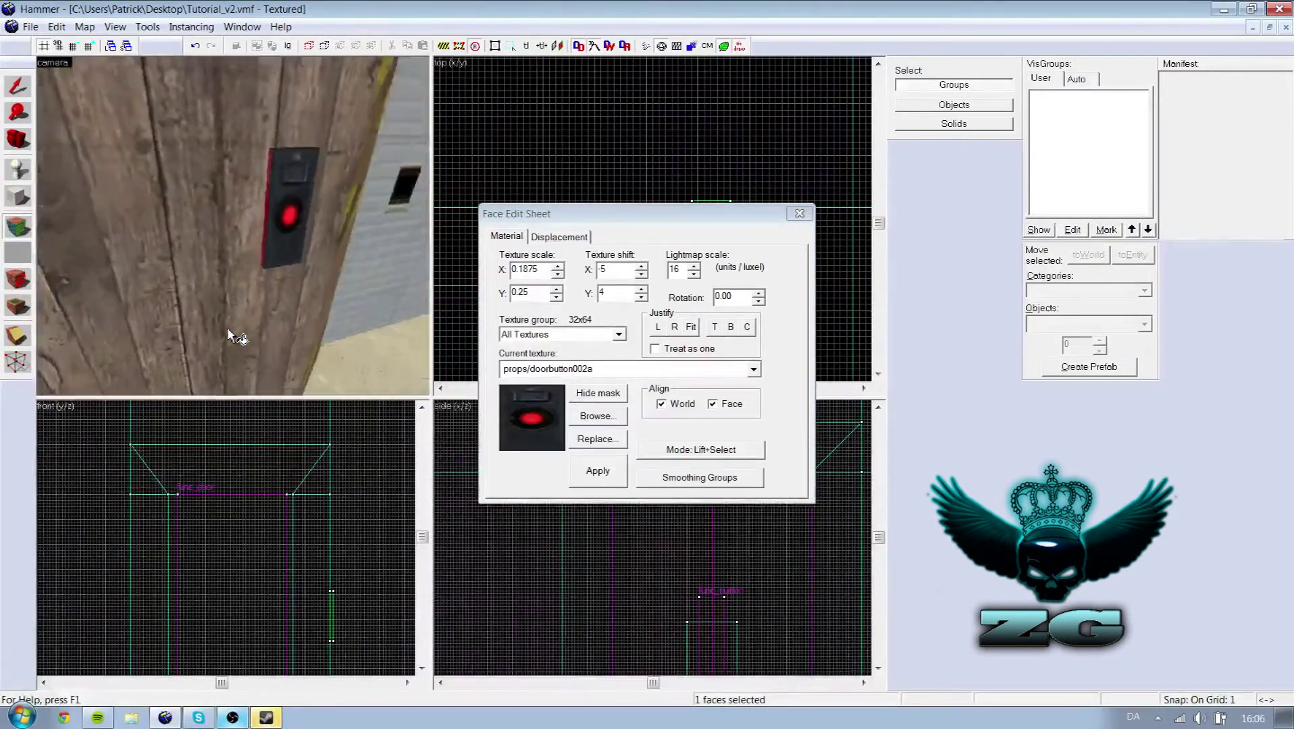
key("w")
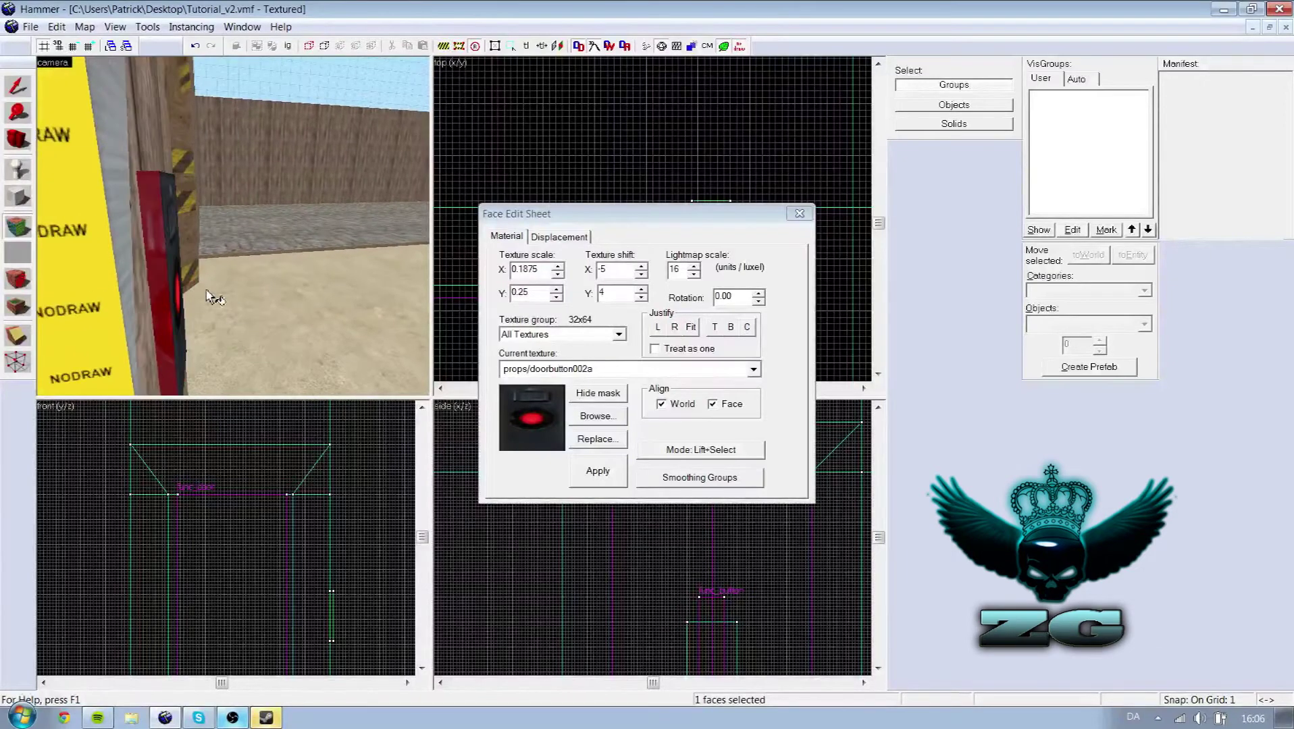
left_click(642, 268)
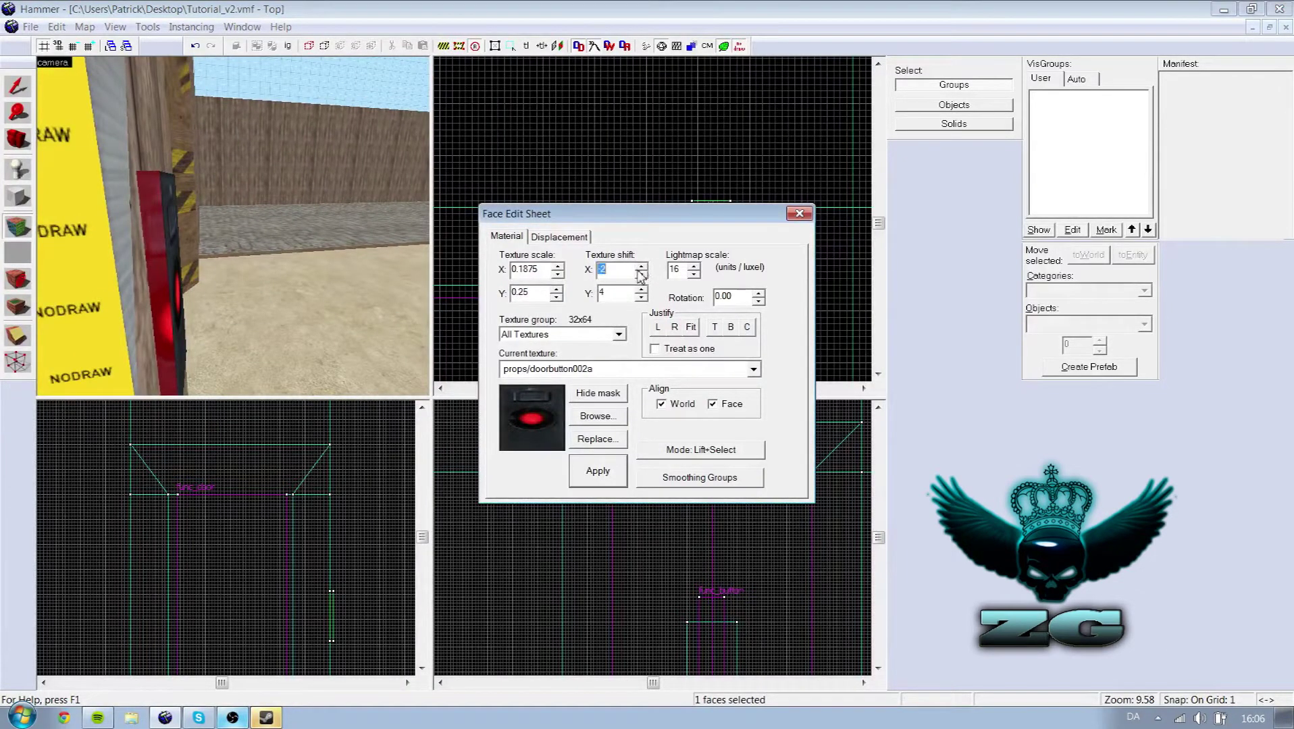
left_click(639, 275)
left_click(641, 274)
left_click(640, 273)
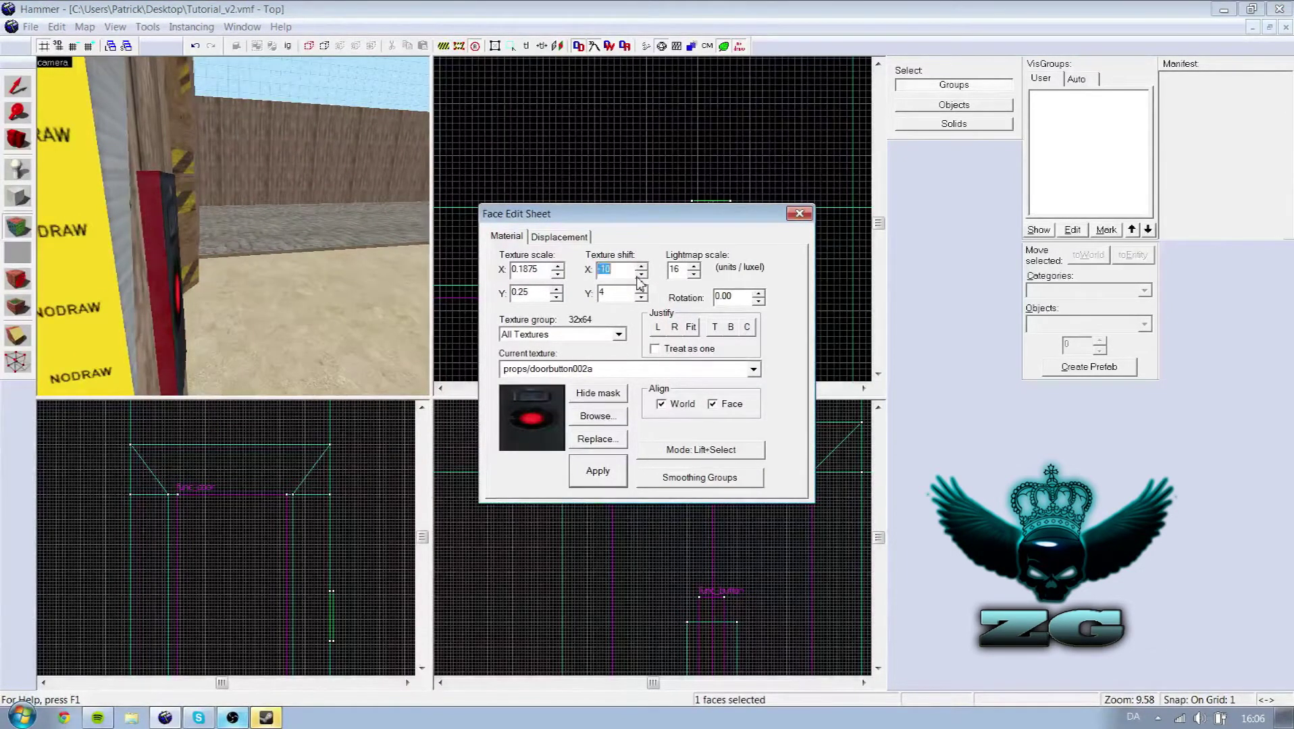
left_click(640, 273)
left_click(640, 273)
Adjust the X texture shift on the button block's side face nearer the door and close the Face Edit Sheet
key("z")
key("w")
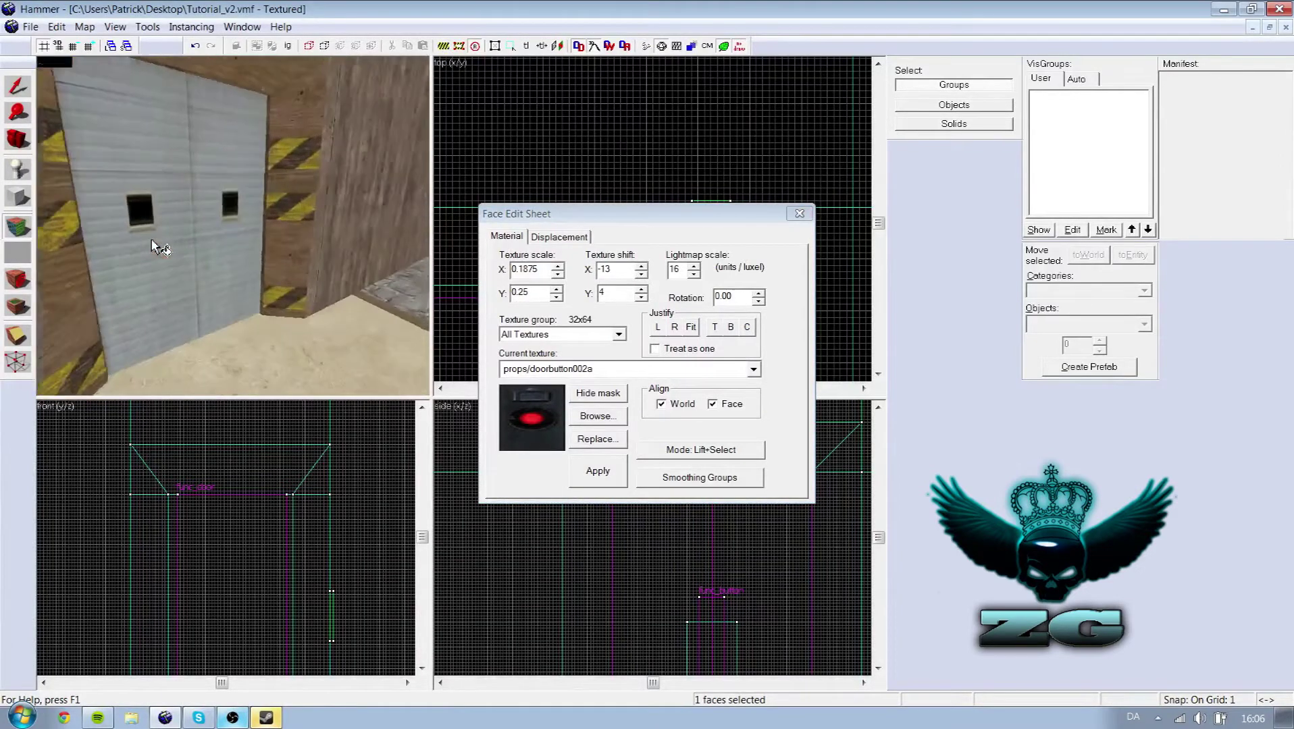
key("Left")
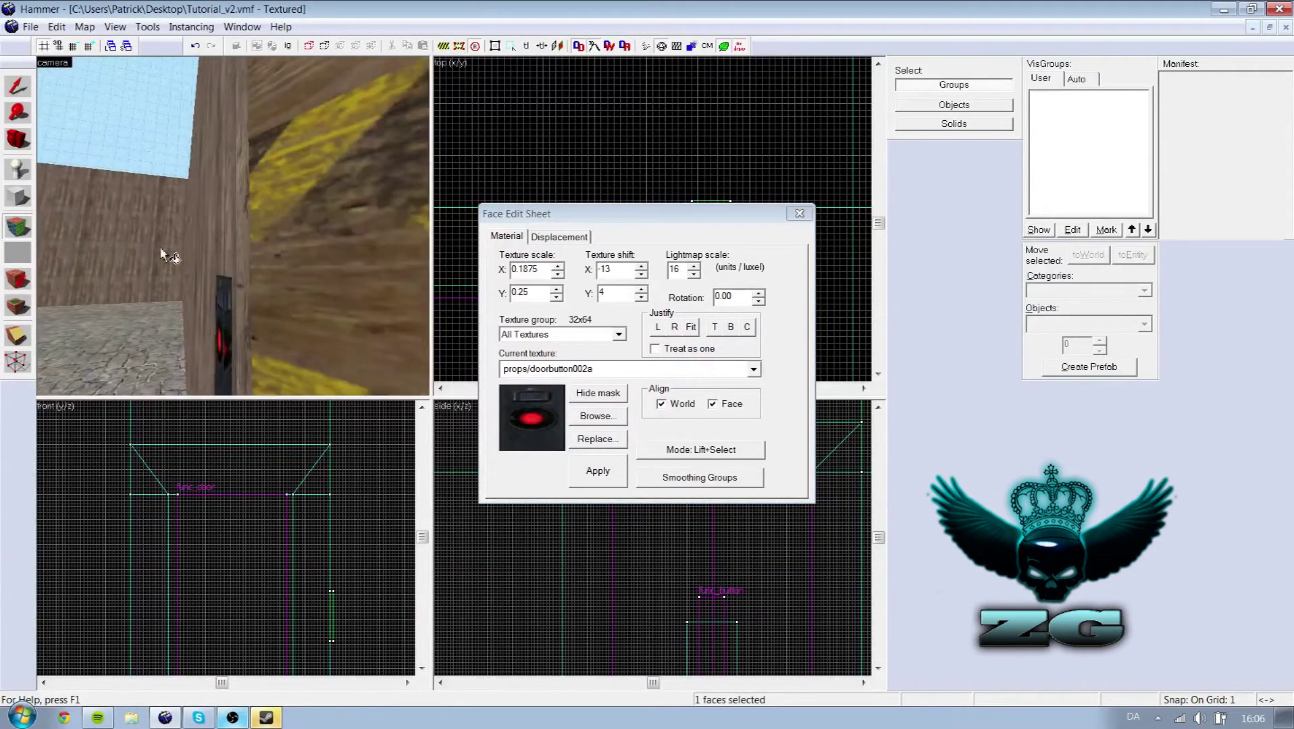
left_click(227, 330)
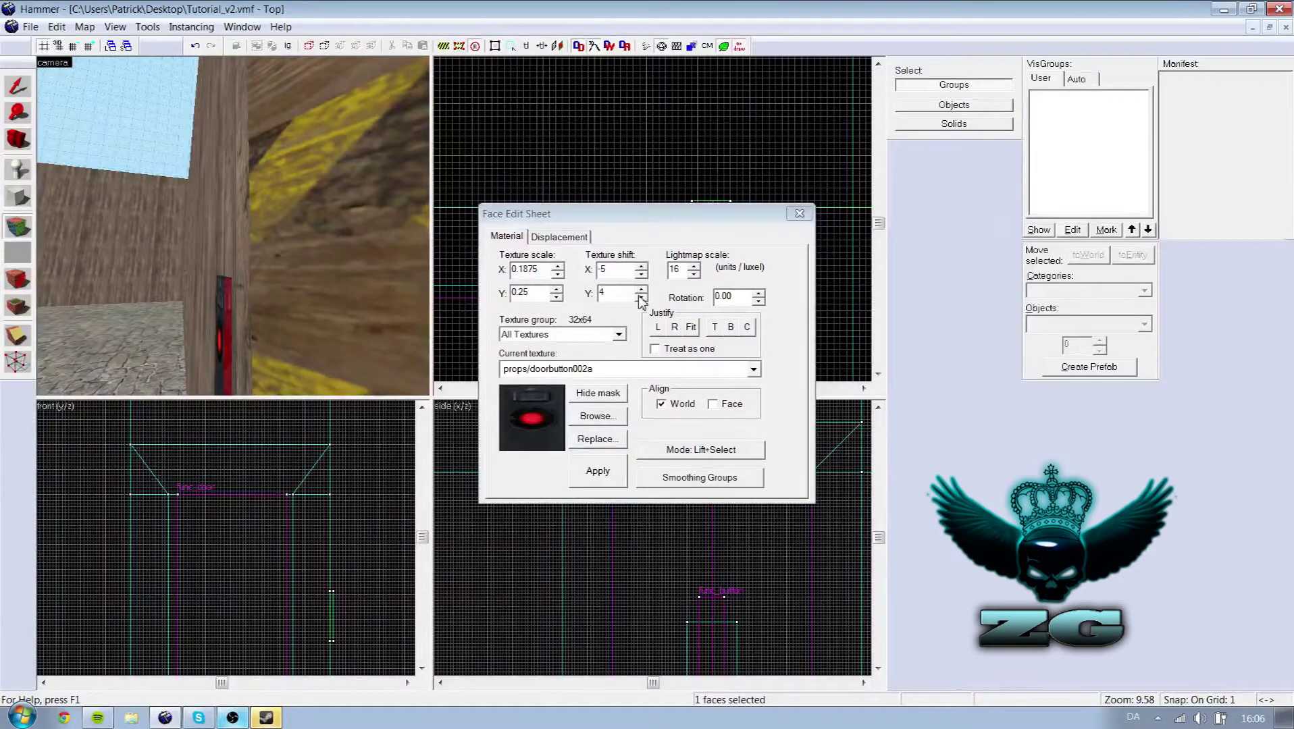
left_click(642, 269)
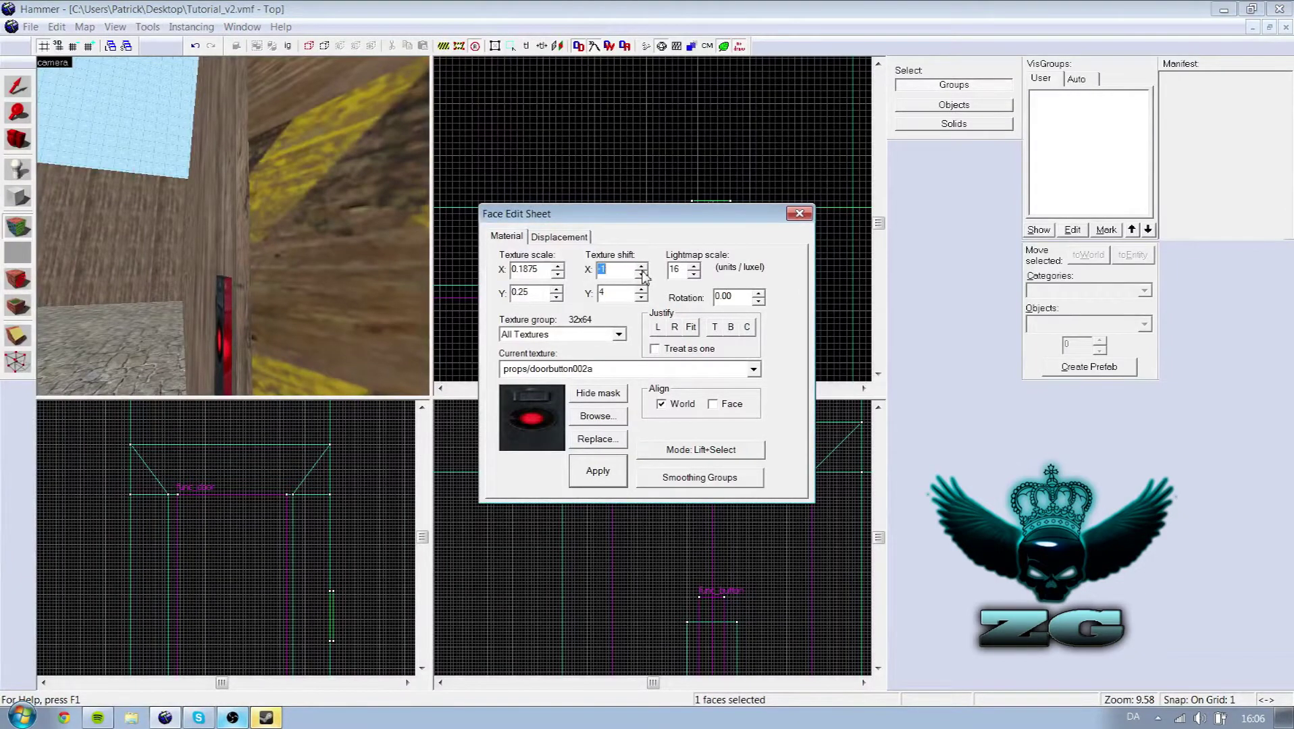
left_click(641, 275)
left_click(642, 275)
left_click(643, 275)
left_click(642, 275)
left_click(642, 275)
left_click(641, 275)
left_click(799, 213)
Tie the button block to an entity, set its class to func_button and apply it
key("z")
key("a")
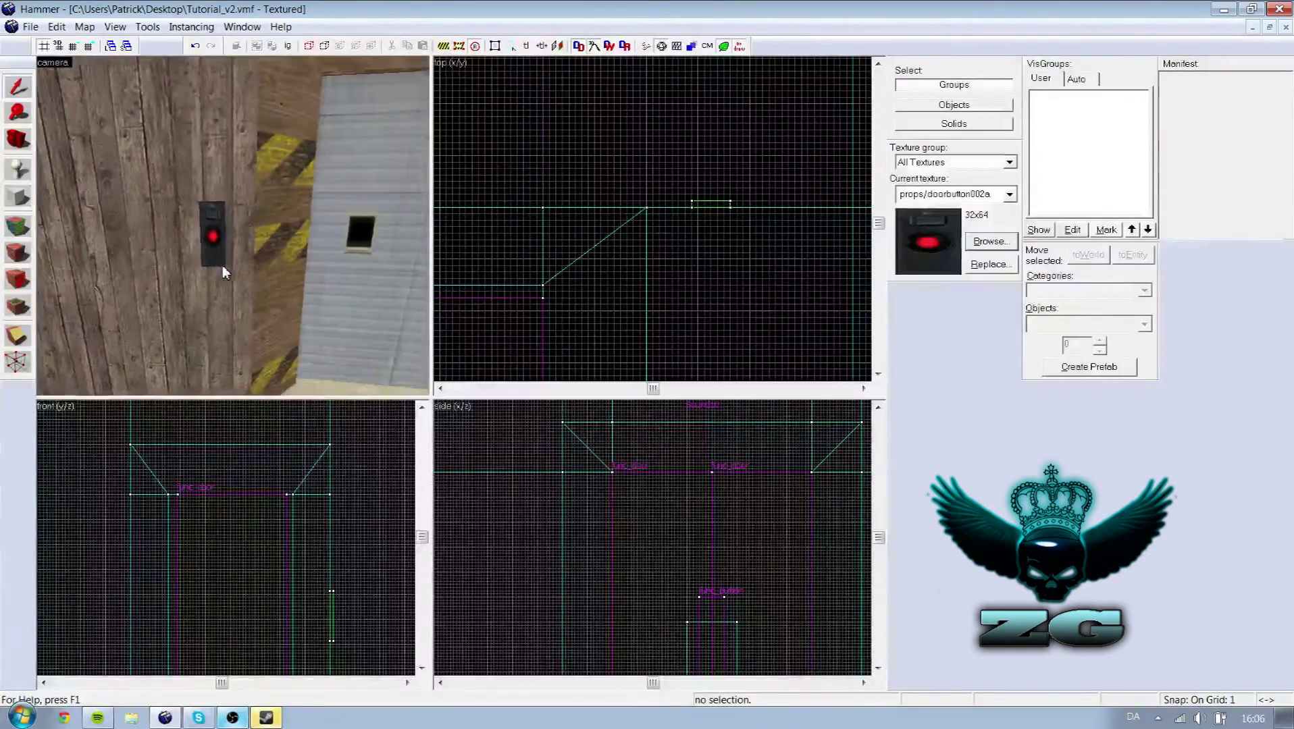
left_click(217, 256)
key("ctrl+t")
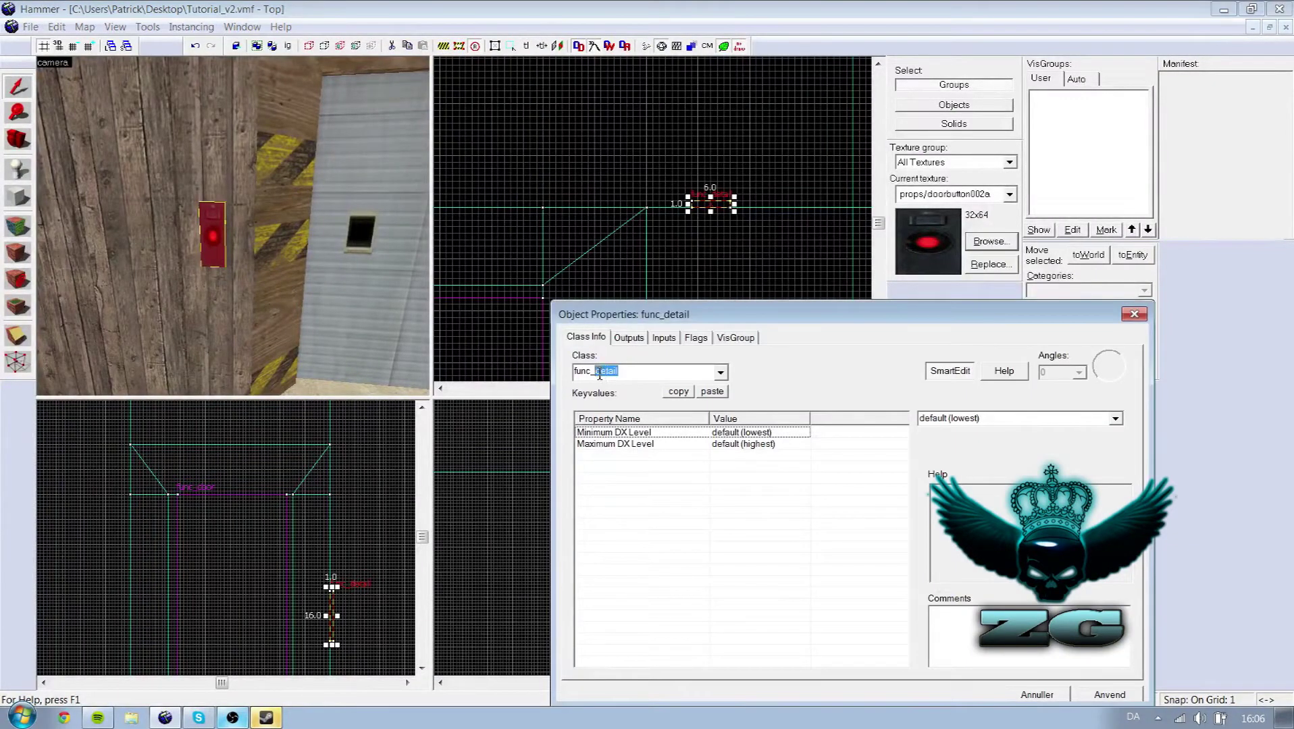
type("butt")
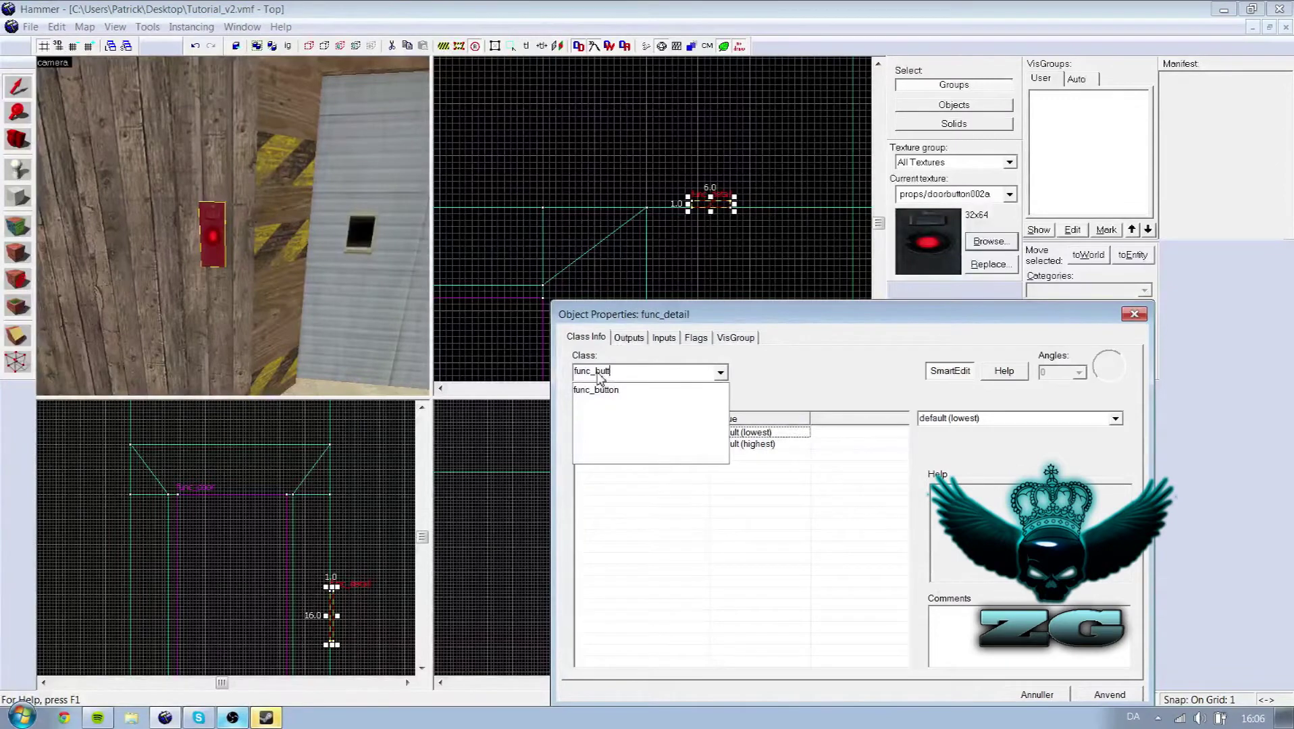
type("on")
left_click(1105, 699)
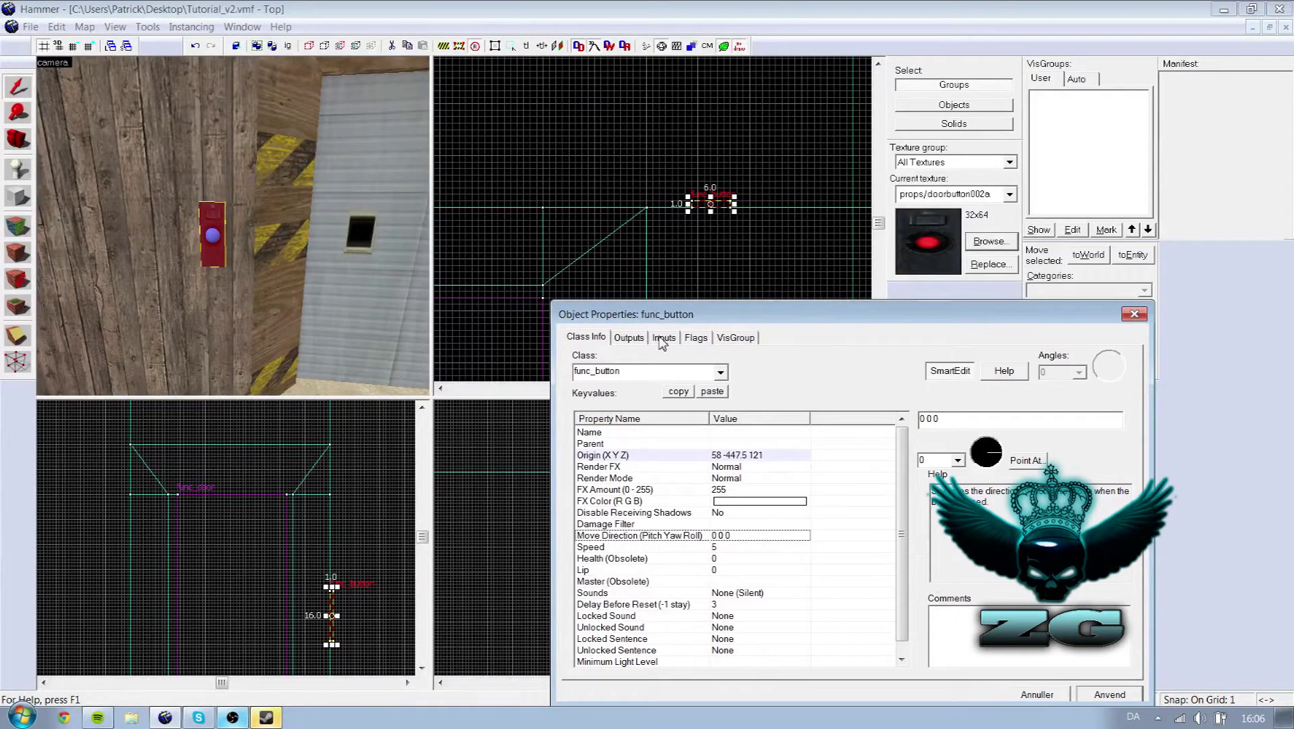
Enable the Don't move flag on the func_button and apply it
left_click(695, 339)
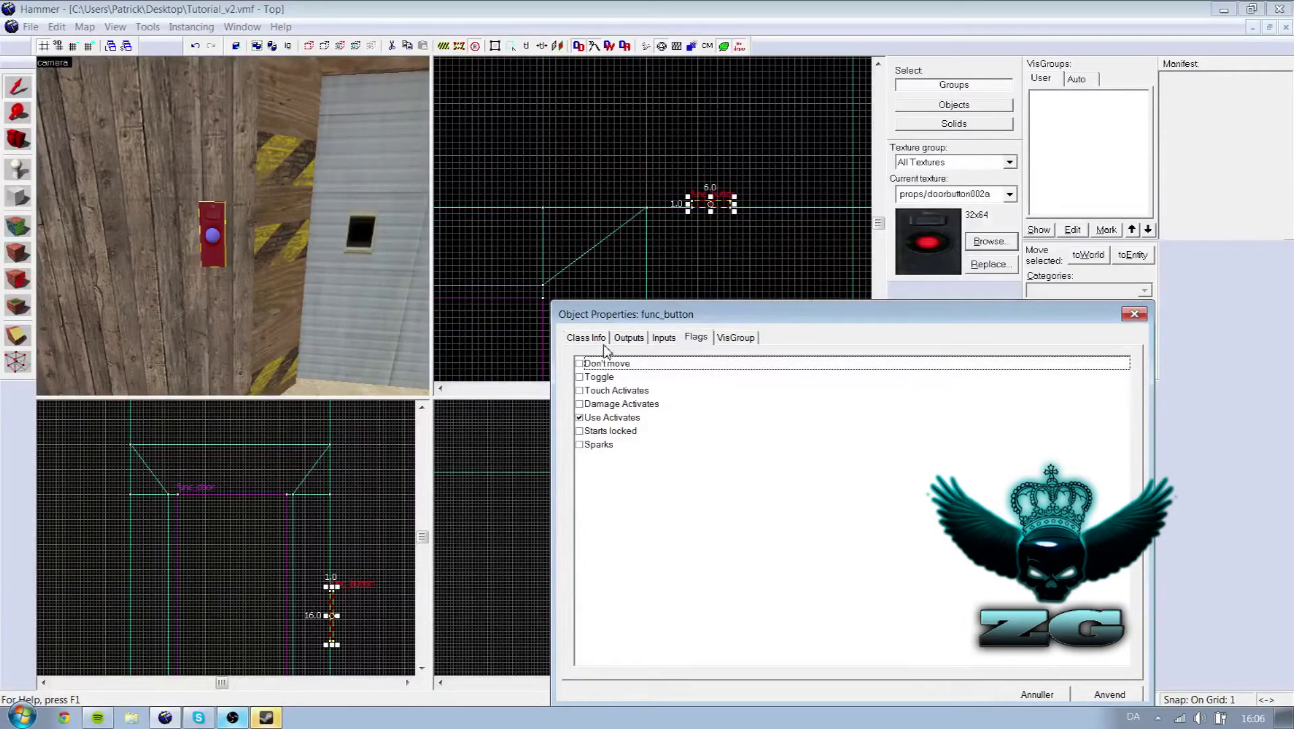
left_click(579, 369)
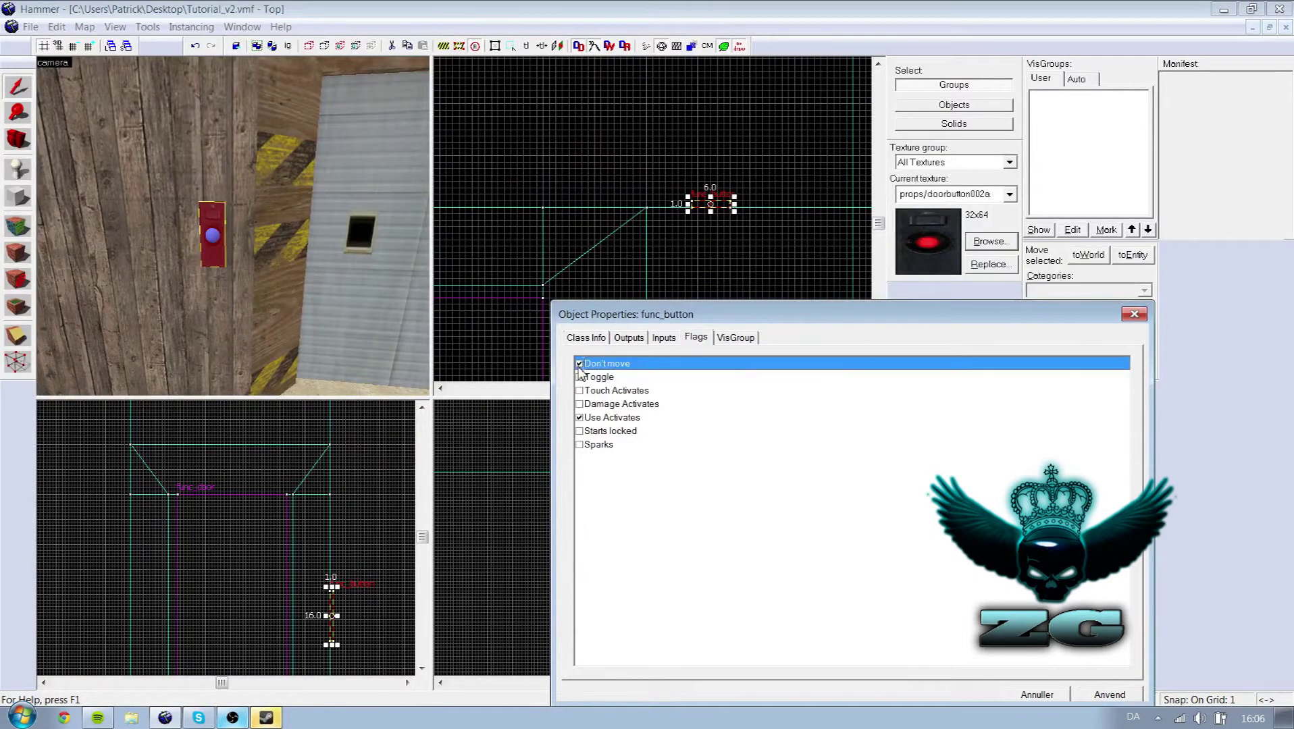
left_click(1106, 699)
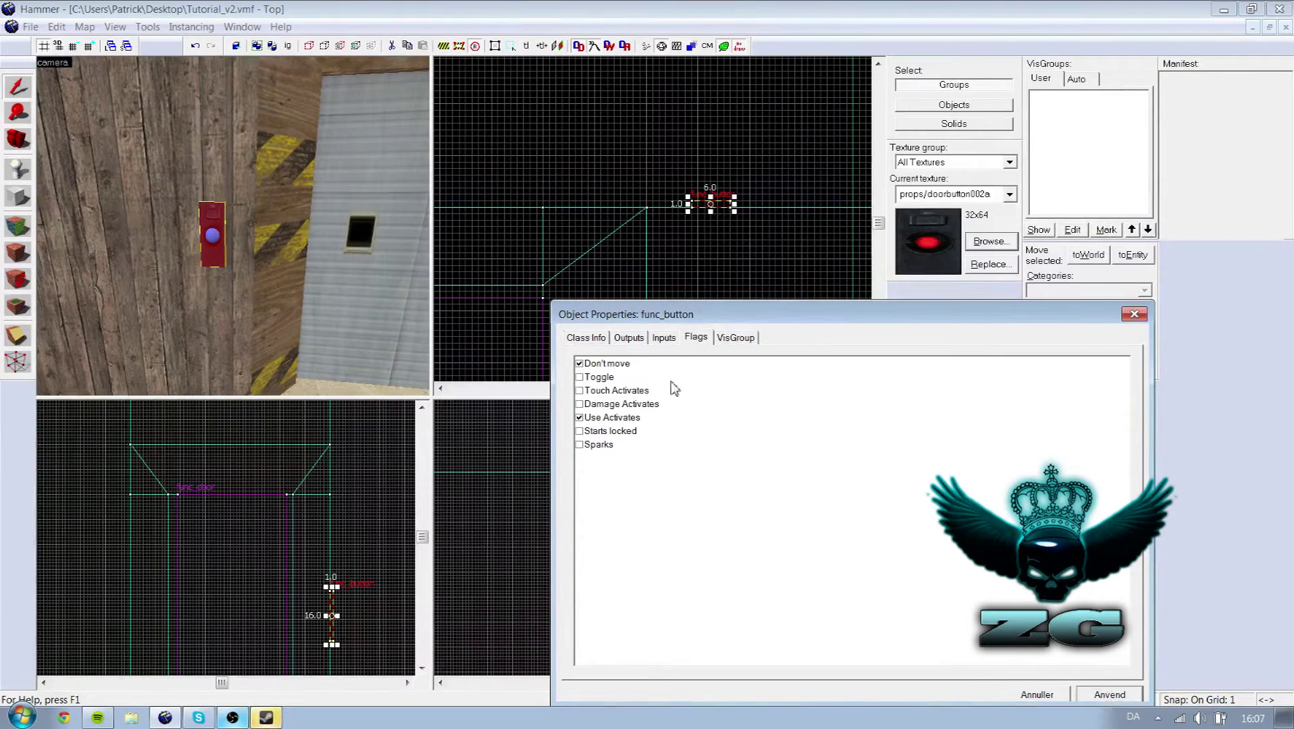
Add an OnPressed output to the func_button that targets Door via the Open input, and apply it
left_click(629, 339)
left_click_drag(668, 323, 485, 133)
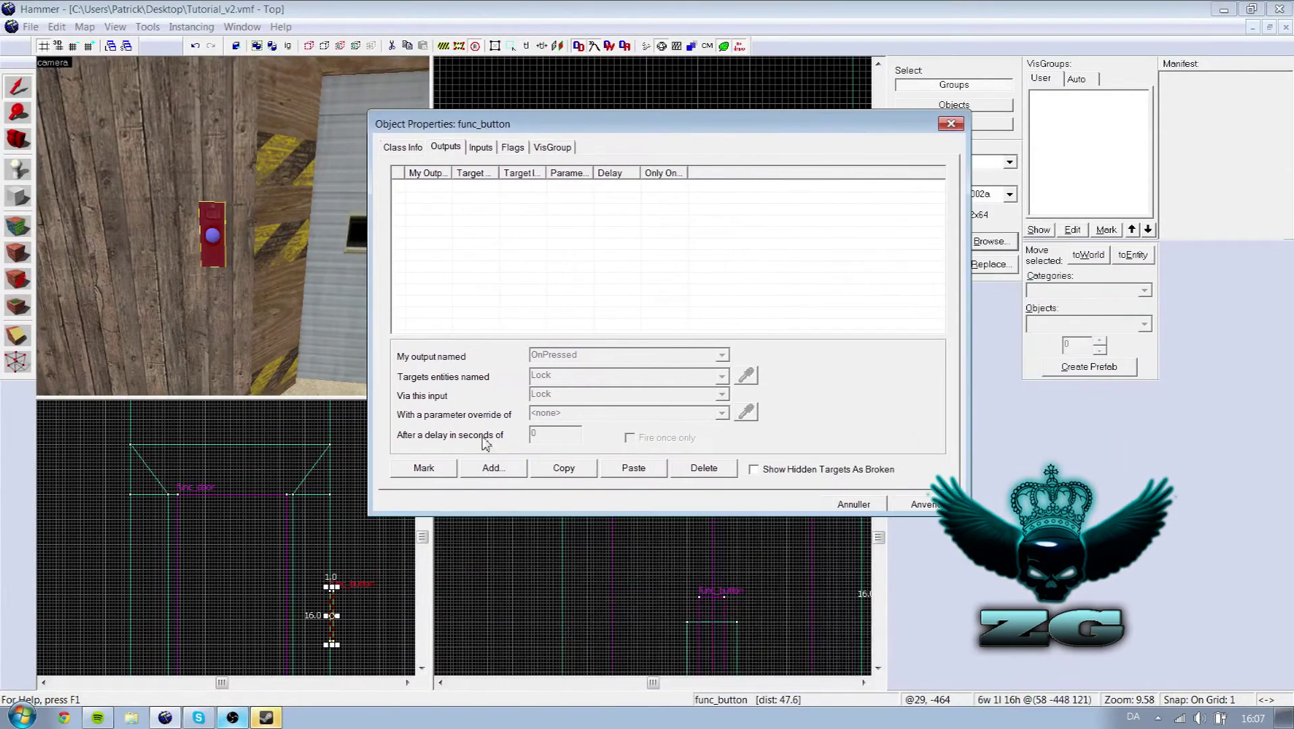
left_click(485, 473)
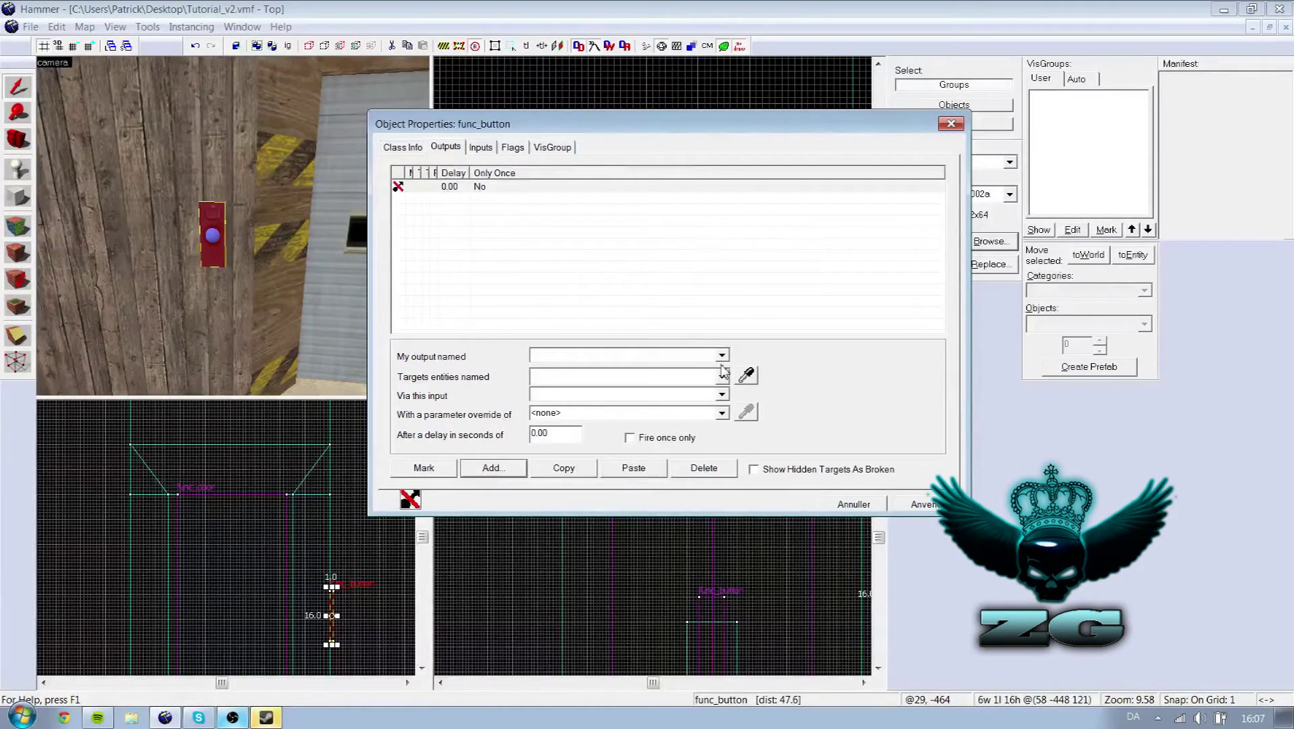
left_click(722, 355)
left_click(621, 402)
left_click(722, 376)
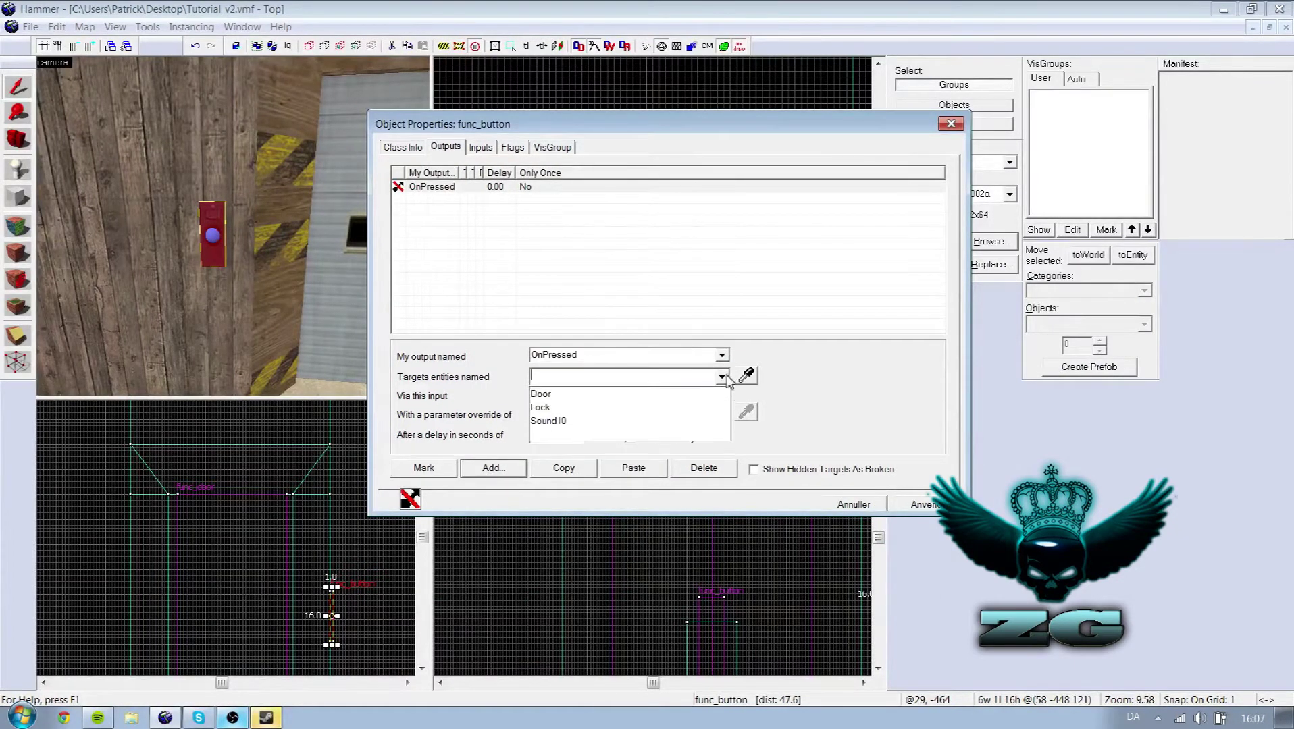
left_click(646, 397)
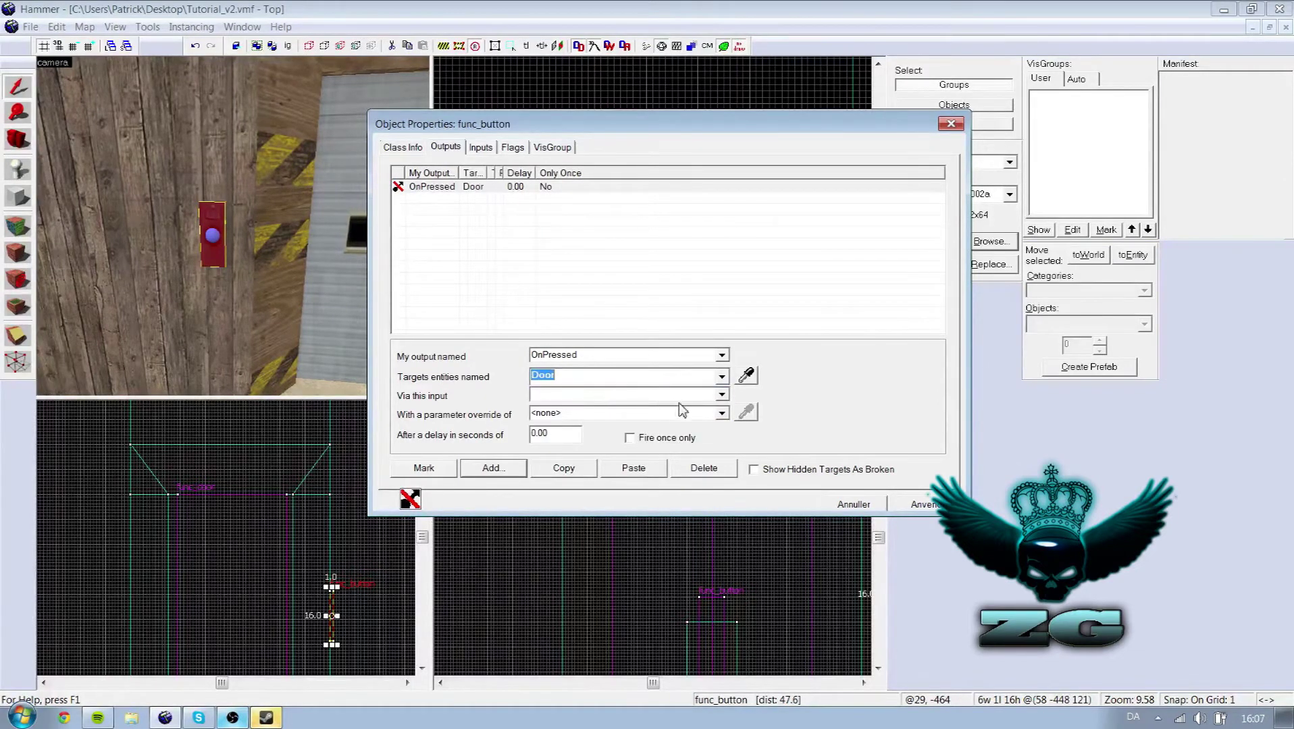
left_click(722, 395)
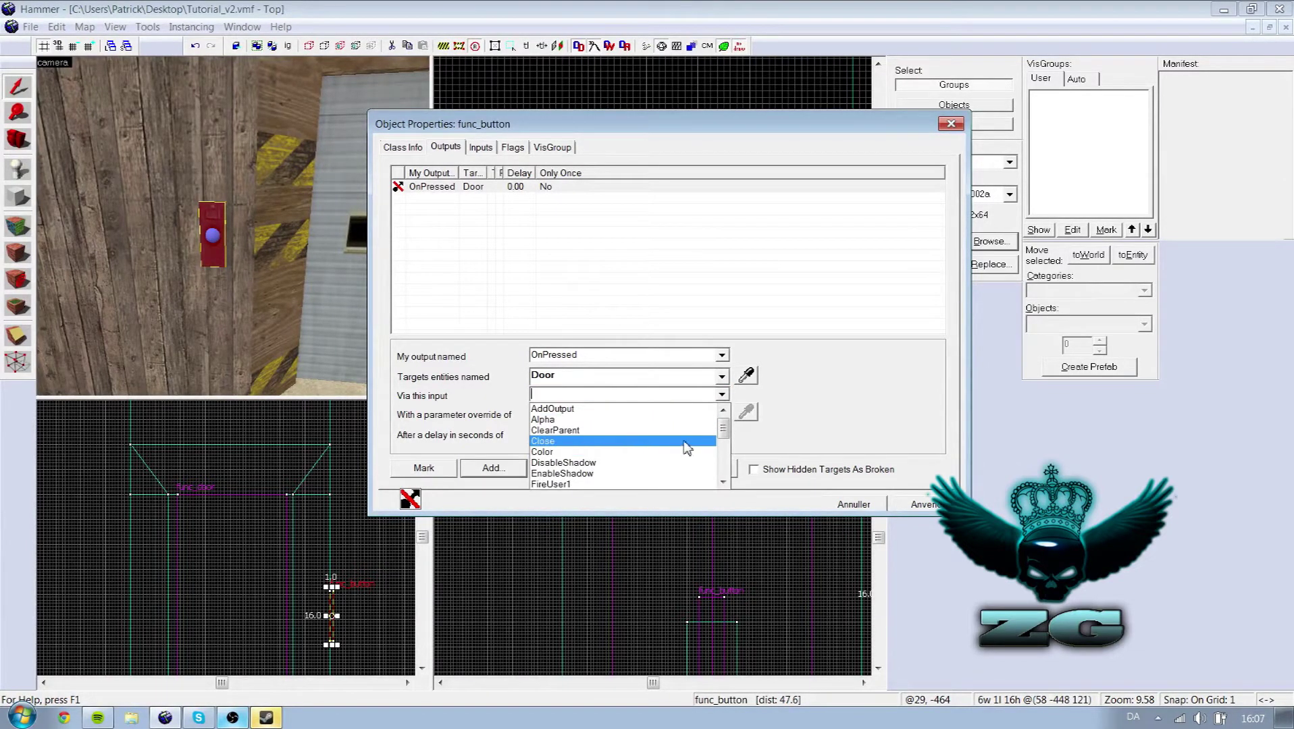
left_click_drag(723, 430, 730, 475)
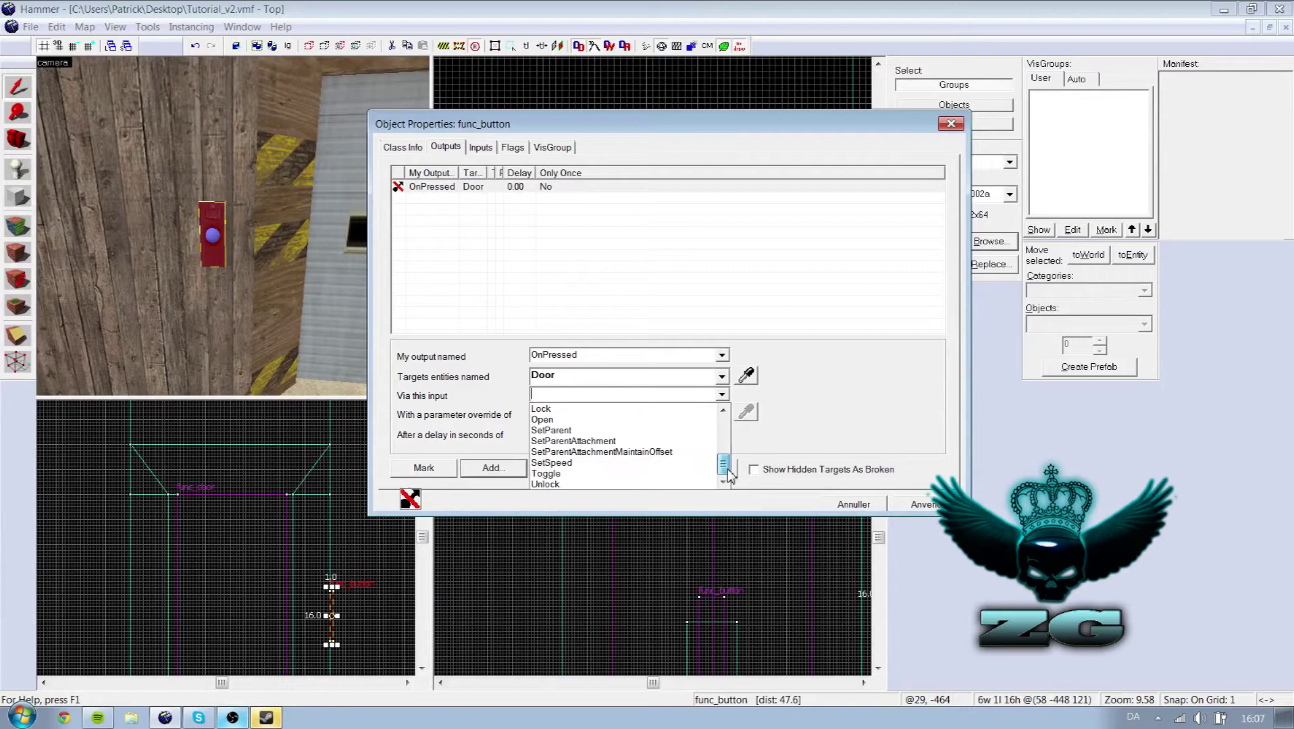
left_click(596, 419)
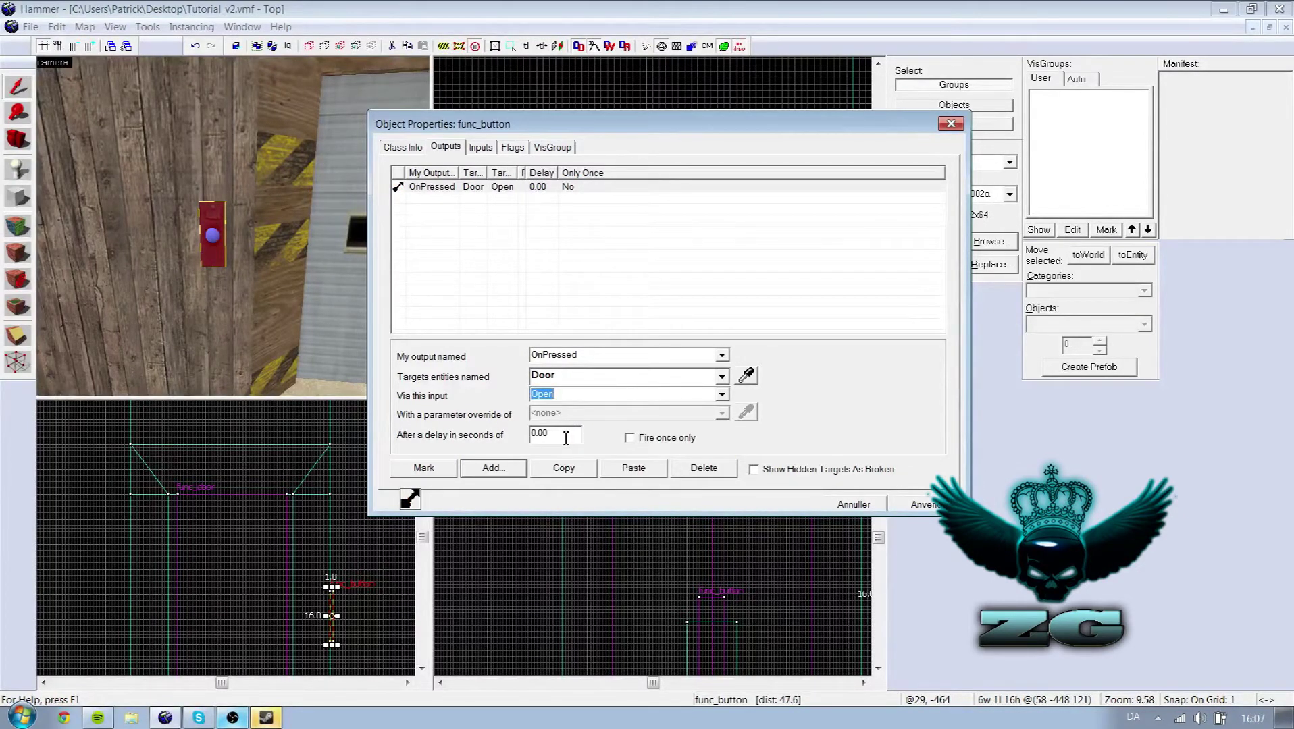
left_click(923, 506)
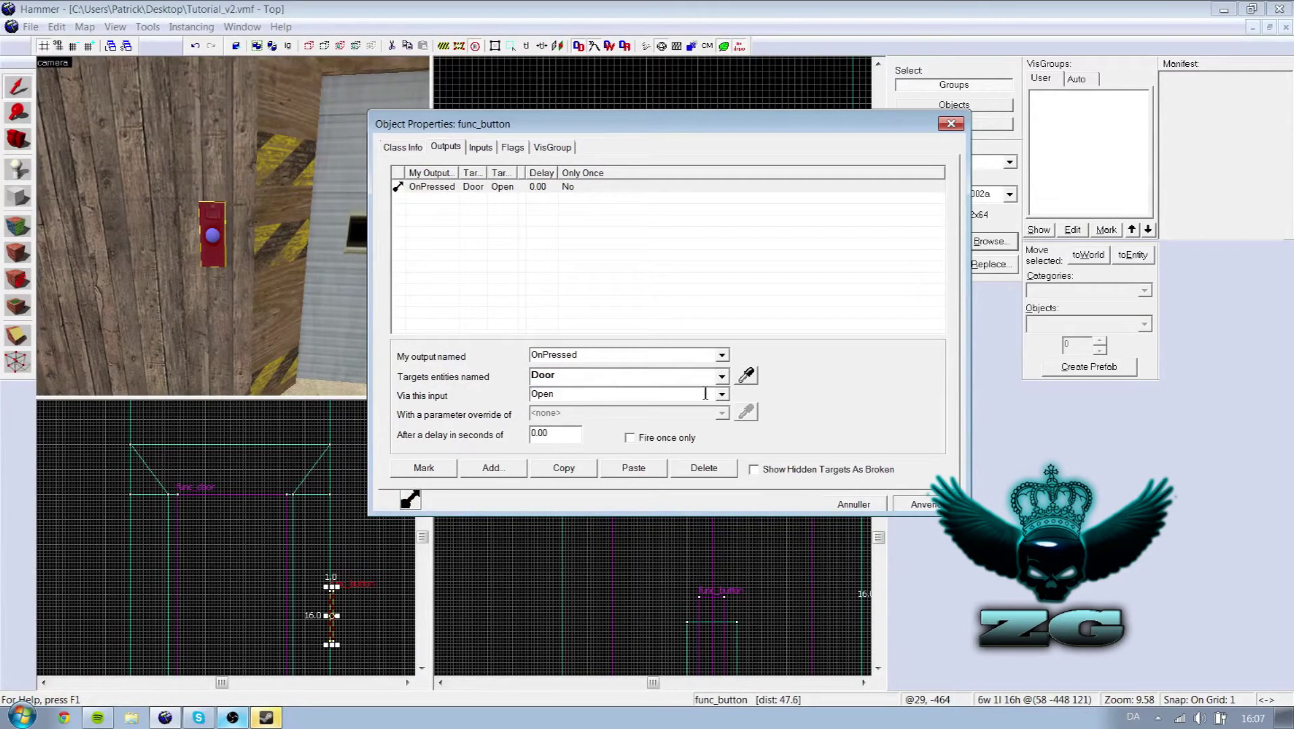
Duplicate the Open output, set the copy's delay to 6 seconds and its input to Close, and apply it
left_click(528, 190)
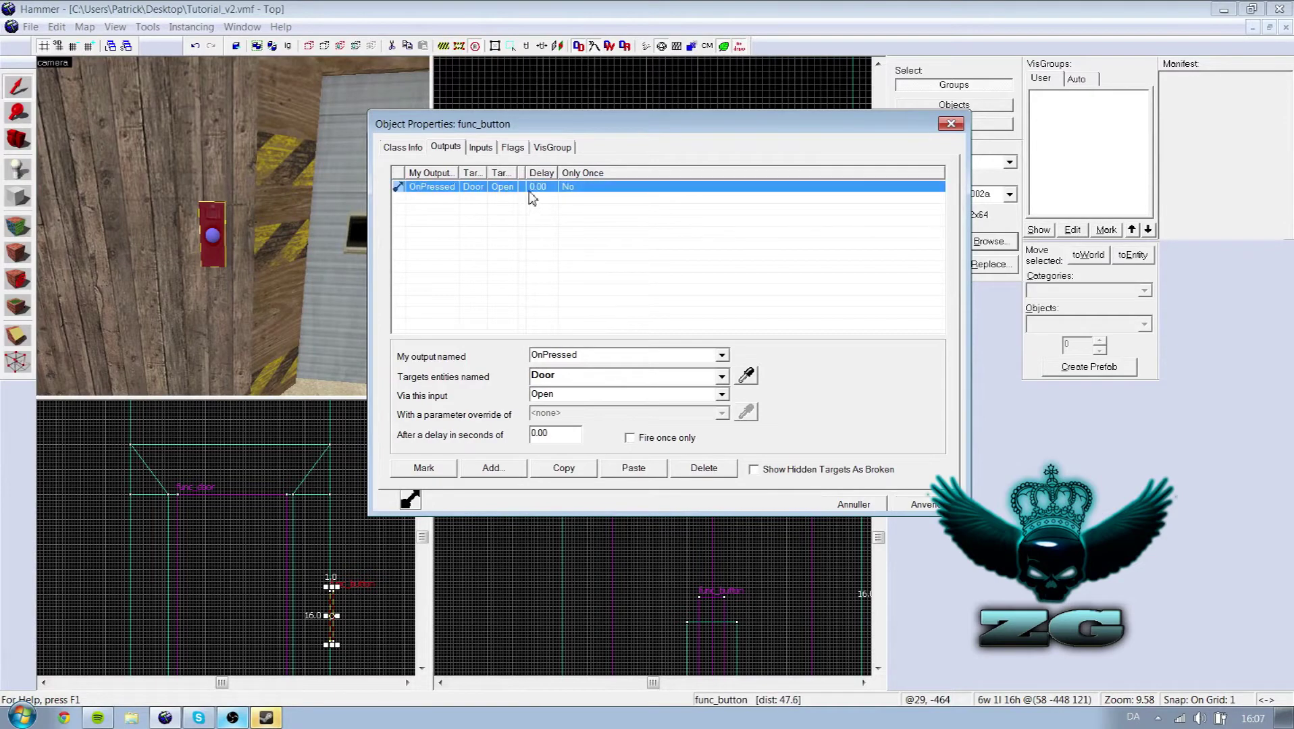
left_click(580, 470)
left_click(632, 468)
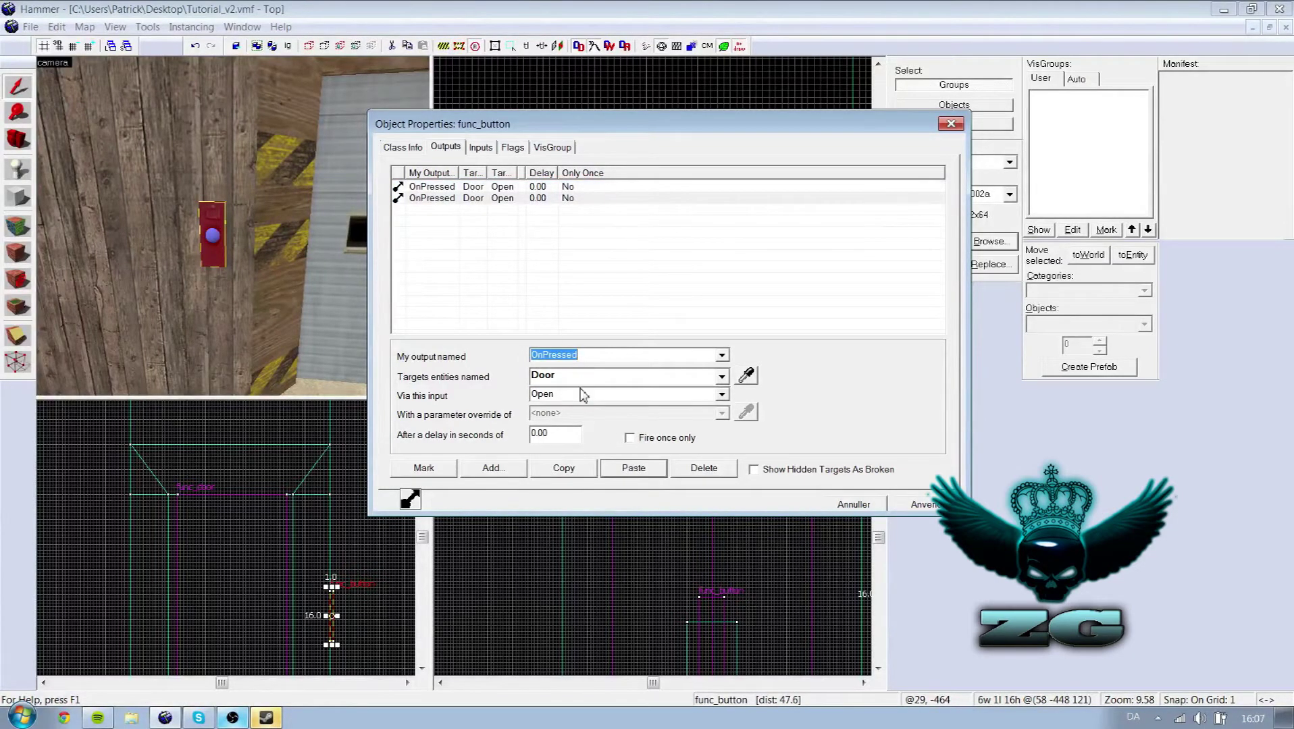
left_click(557, 434)
left_click_drag(557, 434, 534, 440)
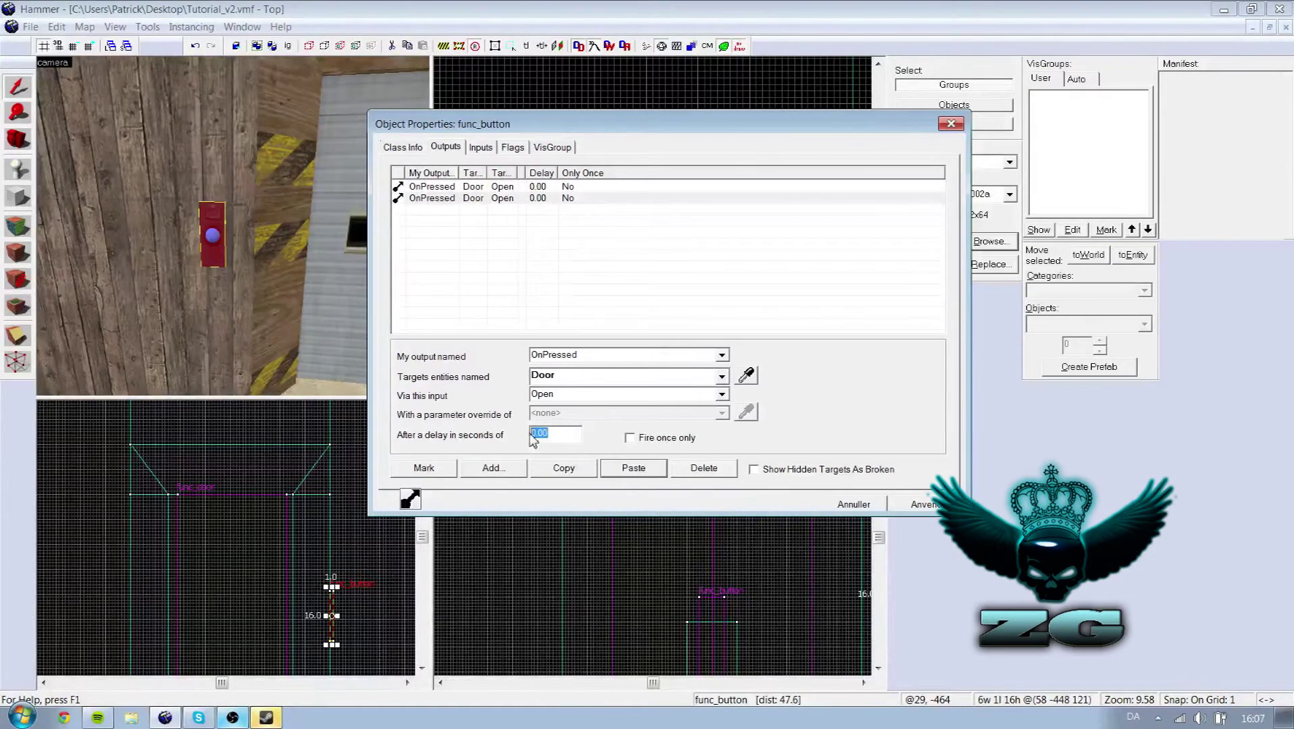
type("6")
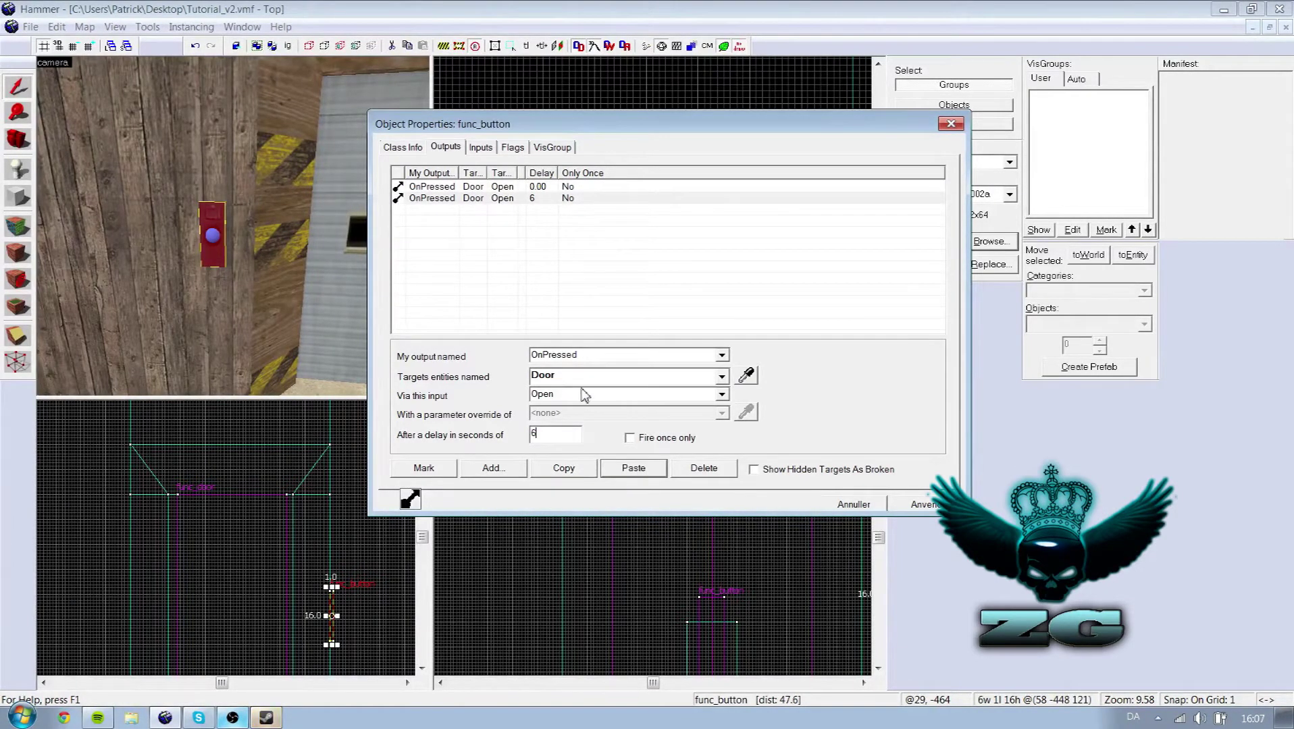
left_click(722, 395)
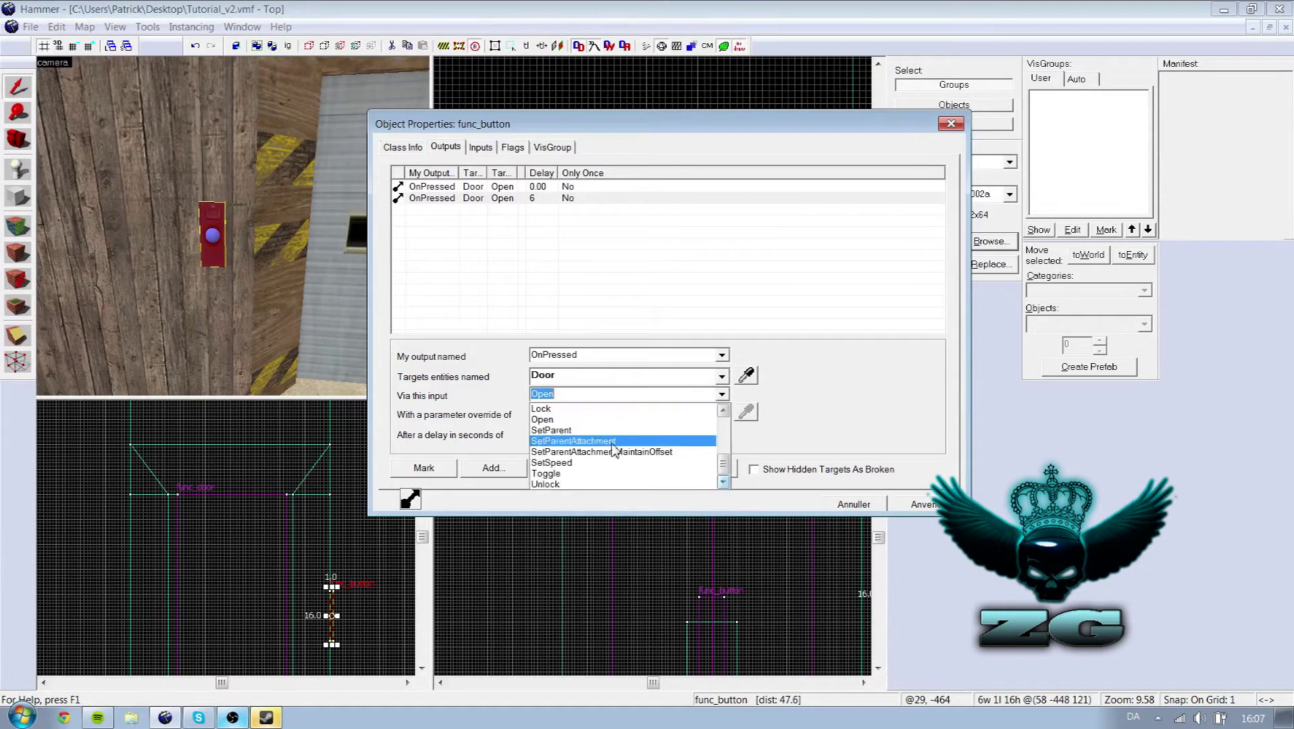
scroll(550, 452, "up", 3)
scroll(551, 454, "up", 2)
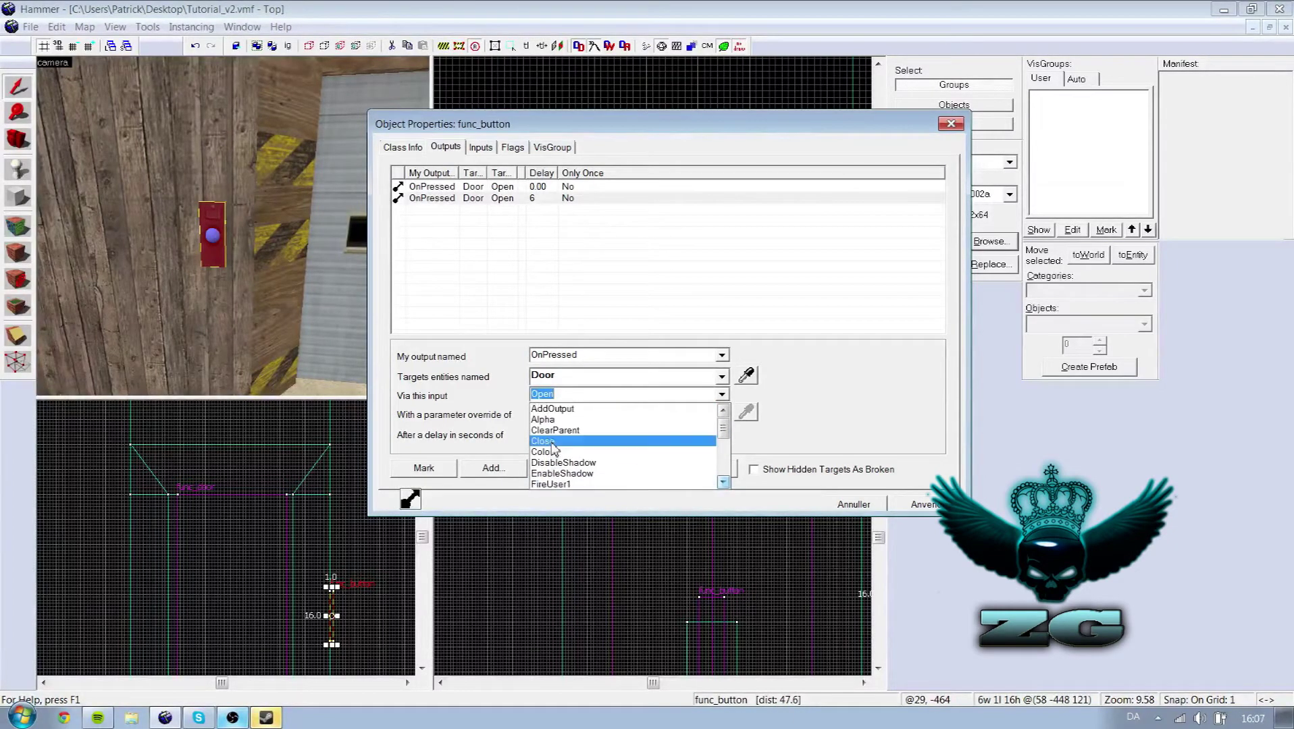
left_click(551, 442)
left_click(926, 505)
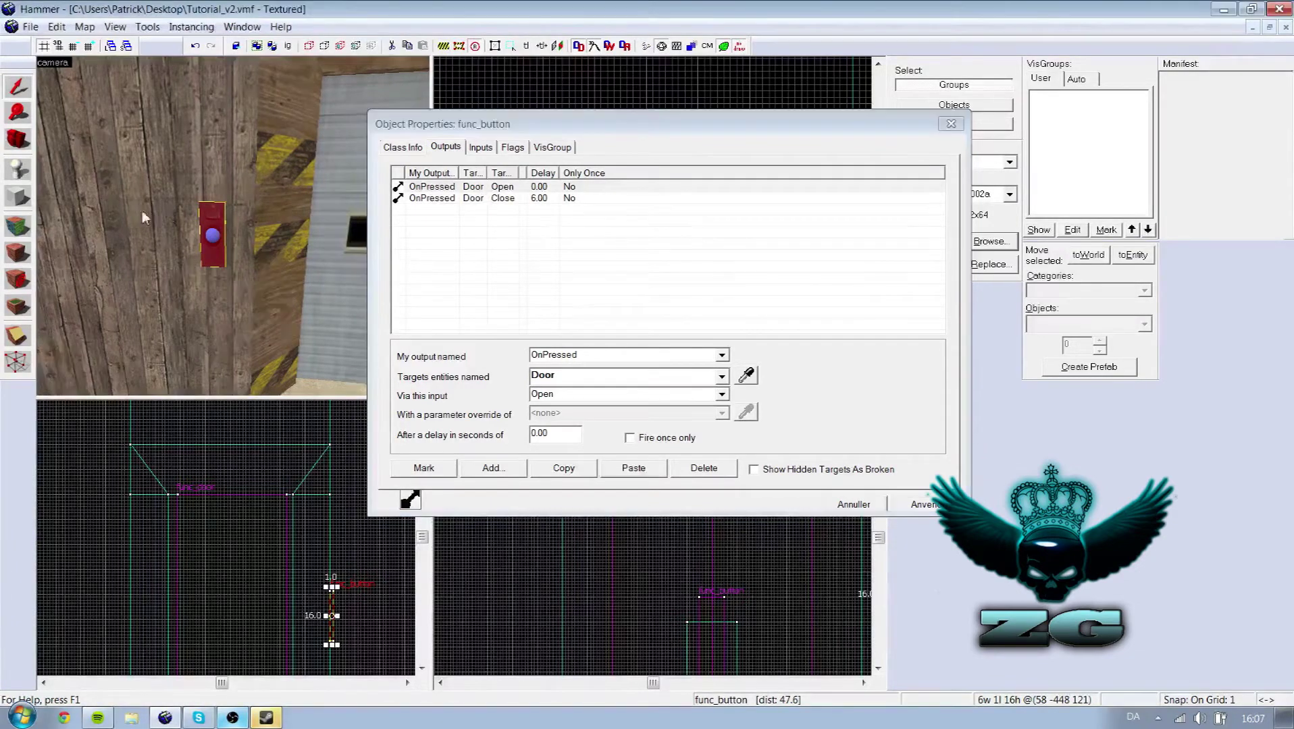
Add another OnPressed output on the func_button that targets Door via the Unlock input
left_click(556, 202)
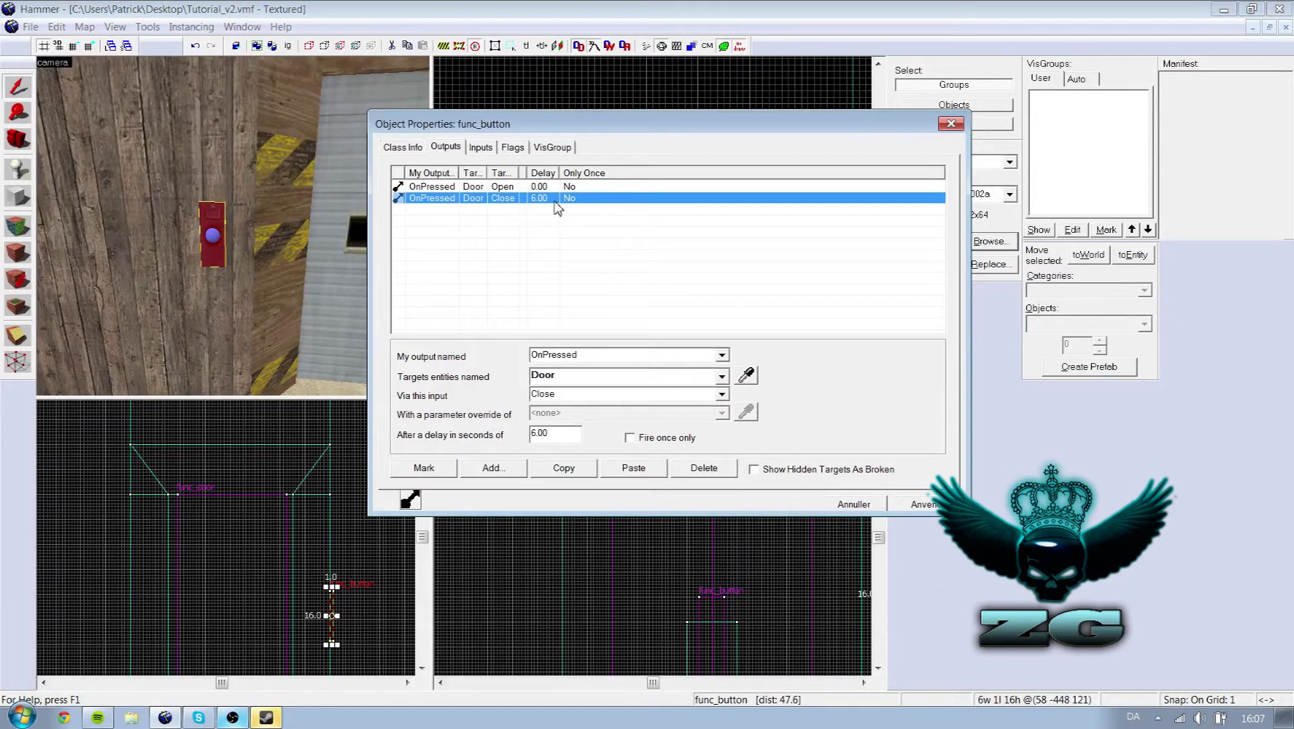
left_click(560, 212)
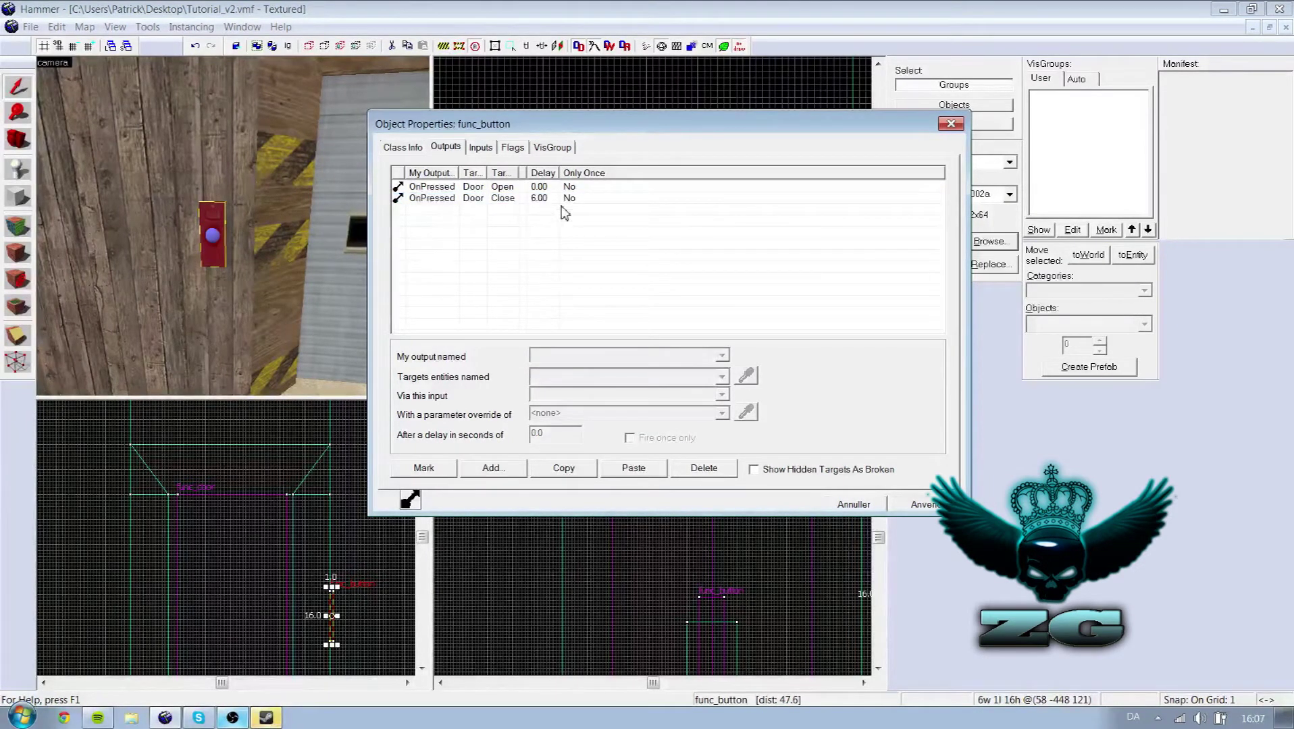
left_click(493, 468)
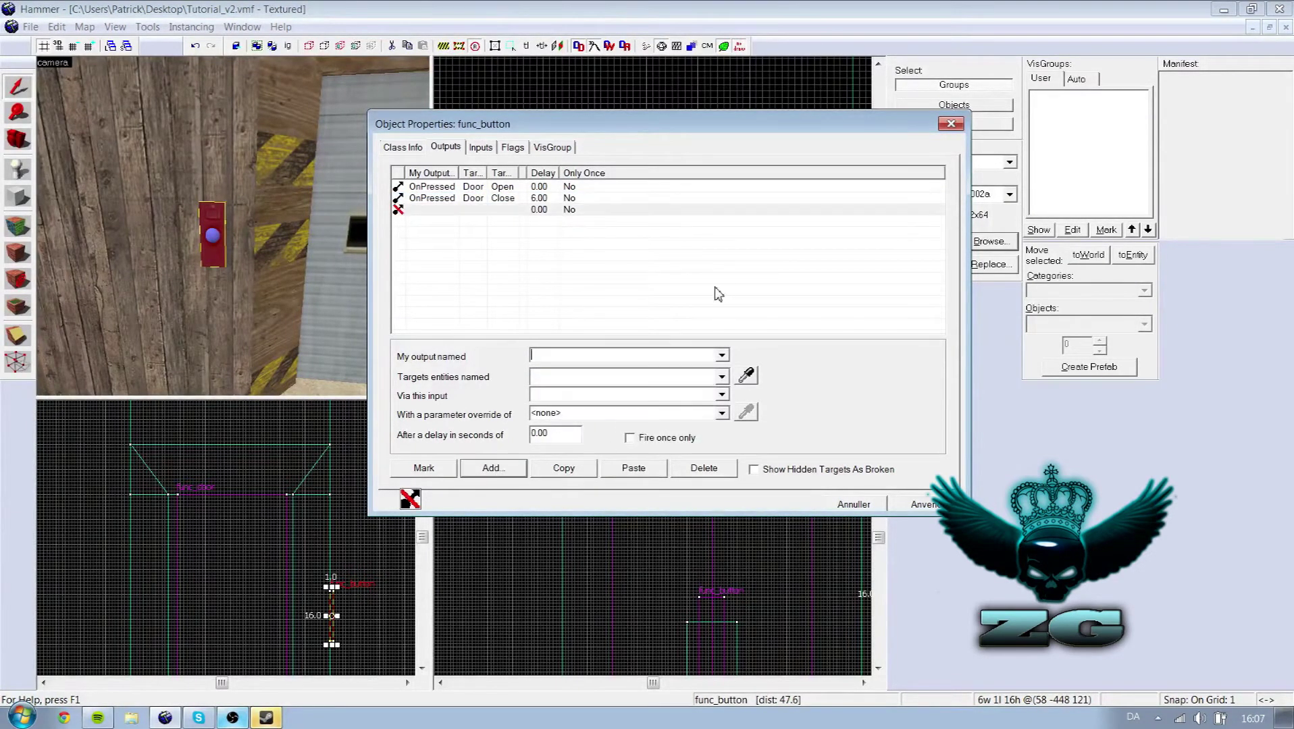
left_click(721, 356)
left_click(553, 402)
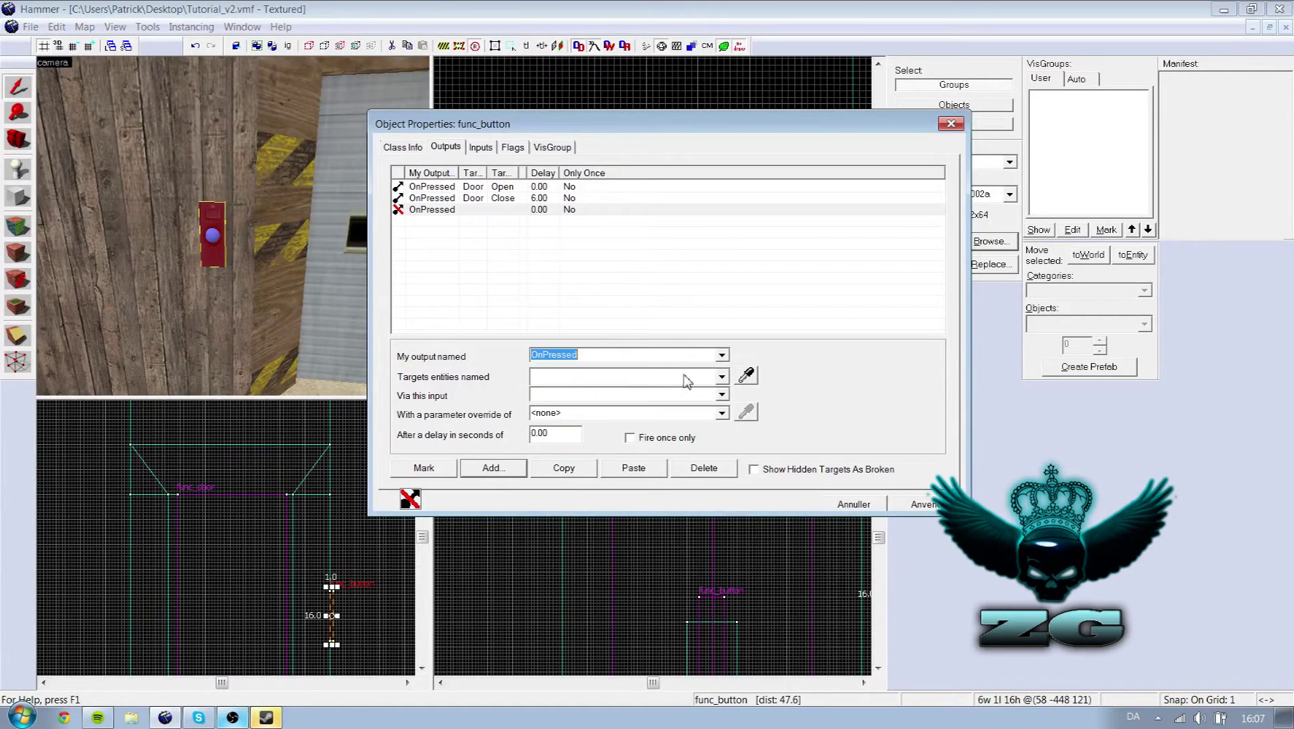
left_click(721, 377)
left_click(645, 394)
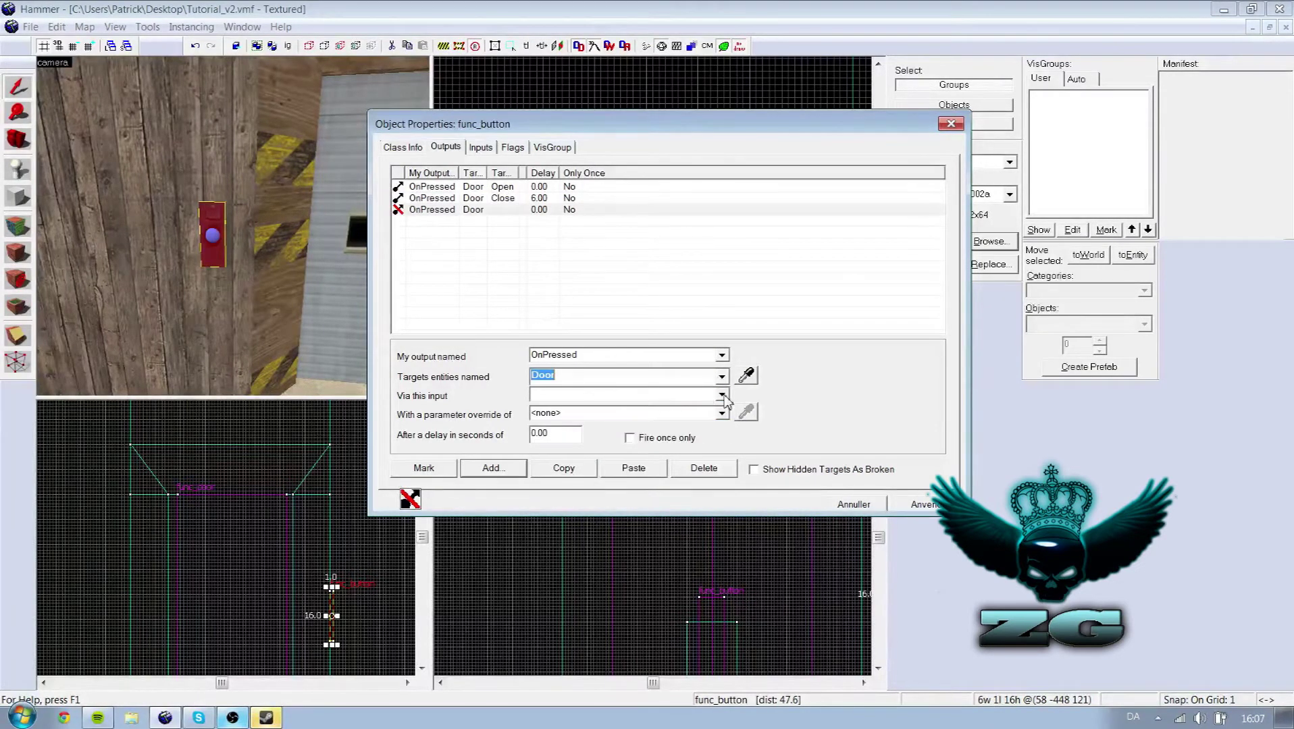
left_click(699, 395)
scroll(676, 446, "down", 3)
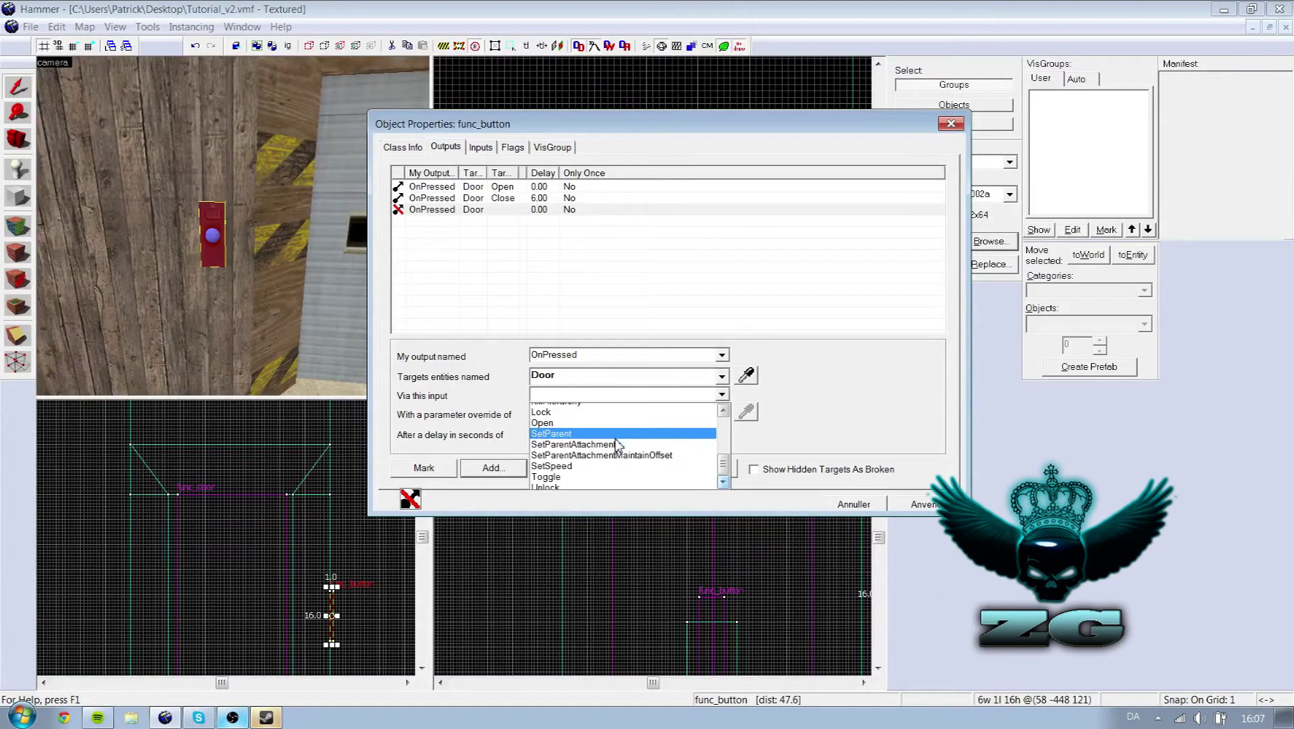
left_click(576, 485)
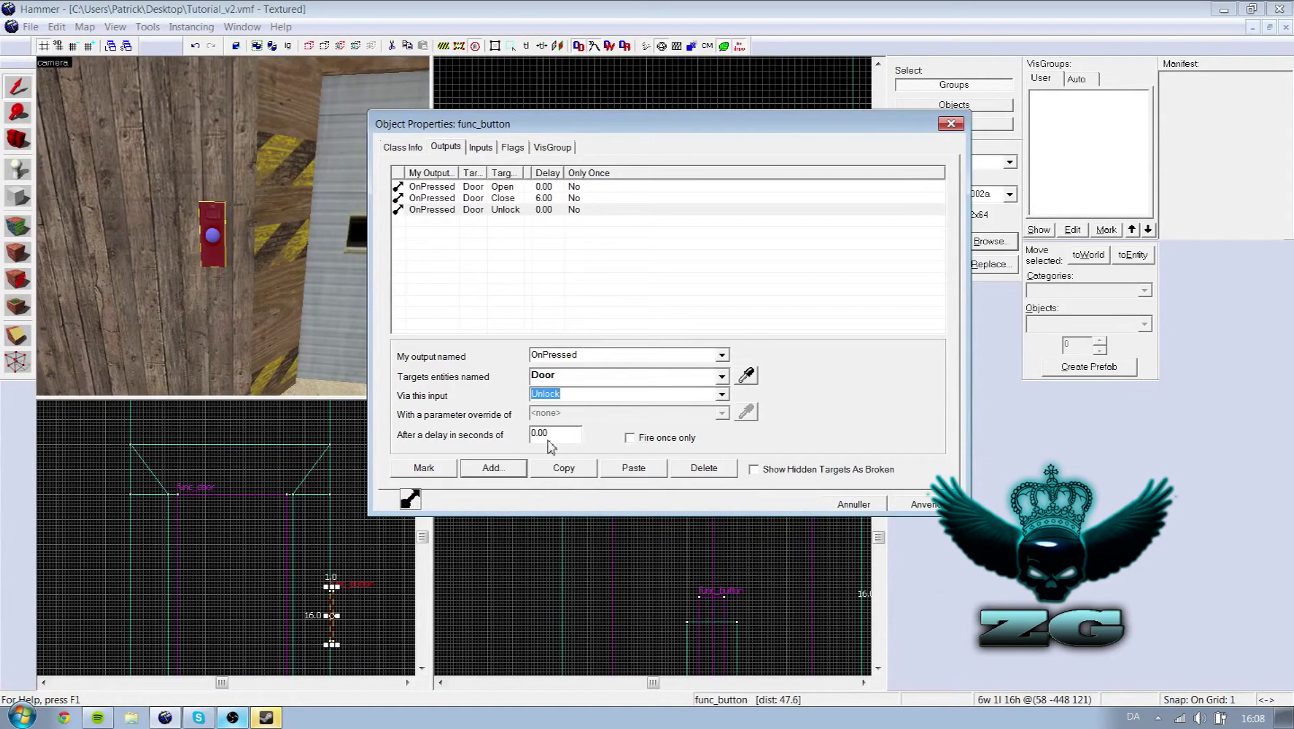
Duplicate the Unlock output, set the copy's delay to 6 seconds and its input to Lock, and apply it
left_click(527, 212)
left_click(565, 473)
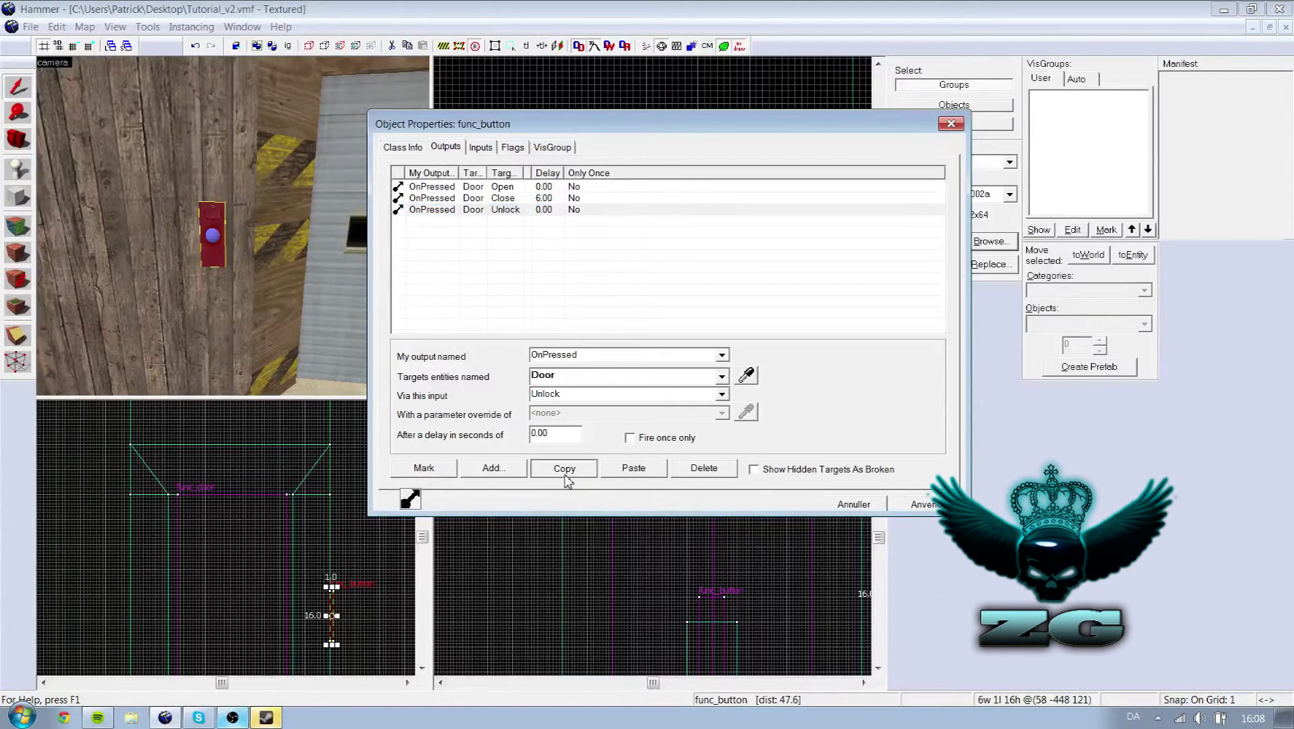
left_click(631, 469)
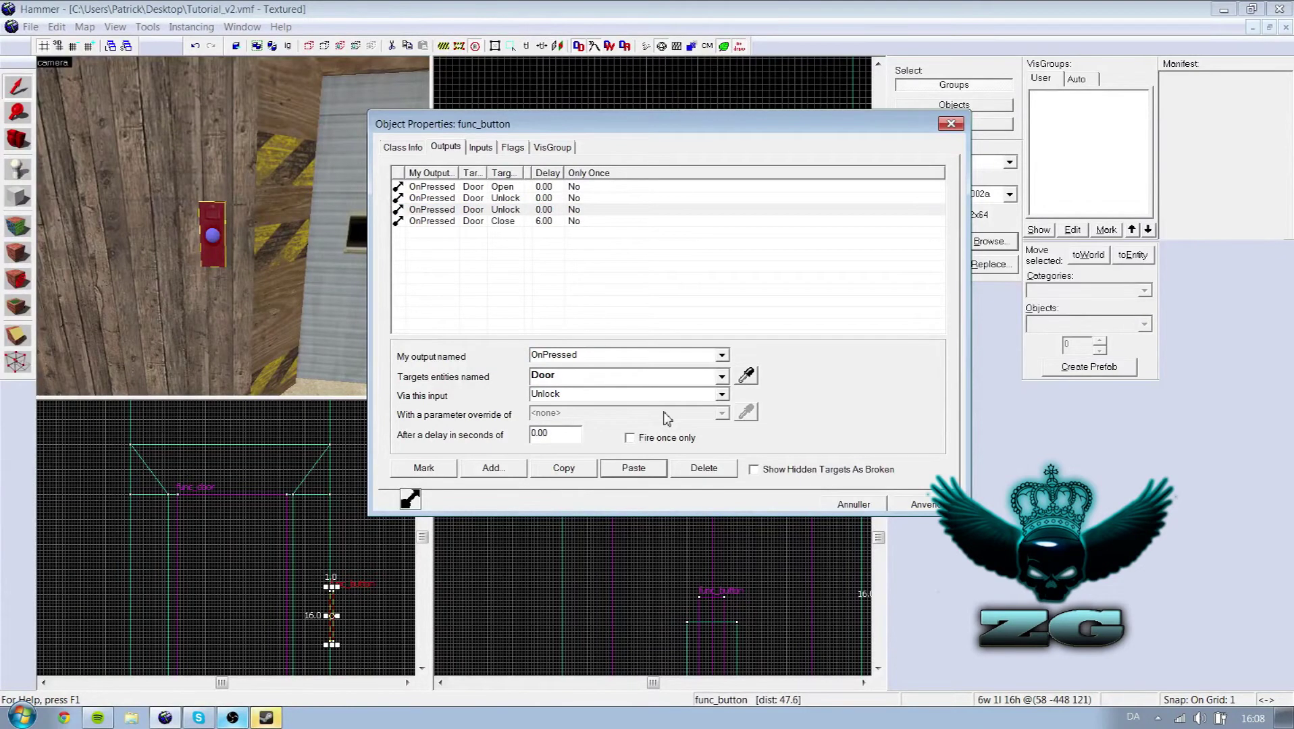
type("6")
left_click(722, 395)
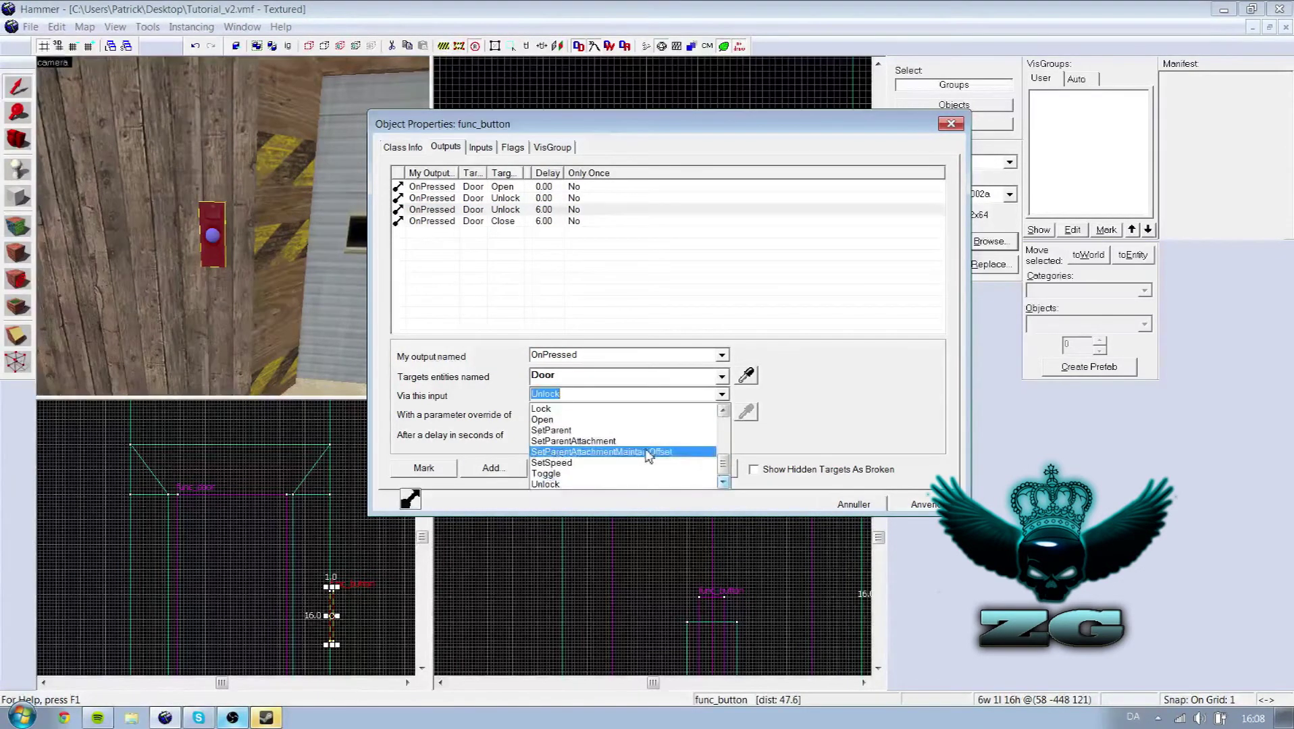
left_click(628, 410)
left_click(932, 524)
left_click(933, 506)
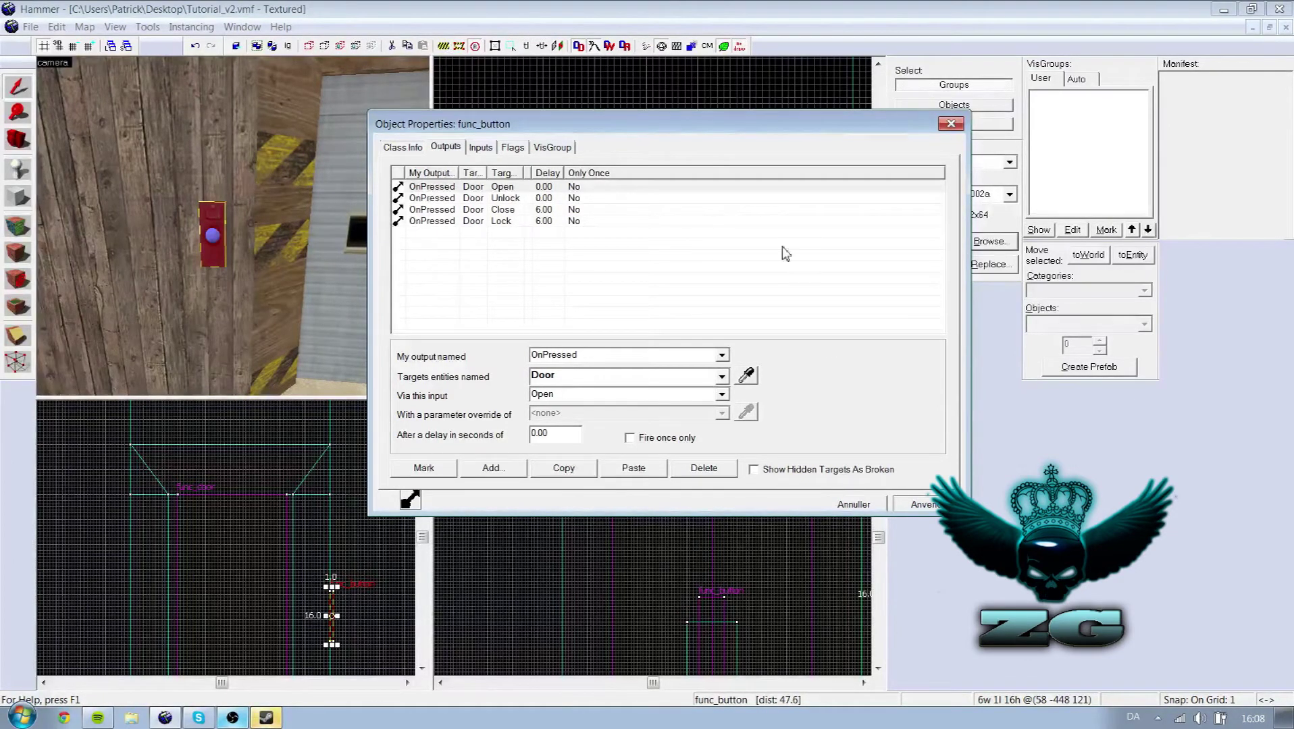
Close the func_button's properties and save the map
left_click(951, 123)
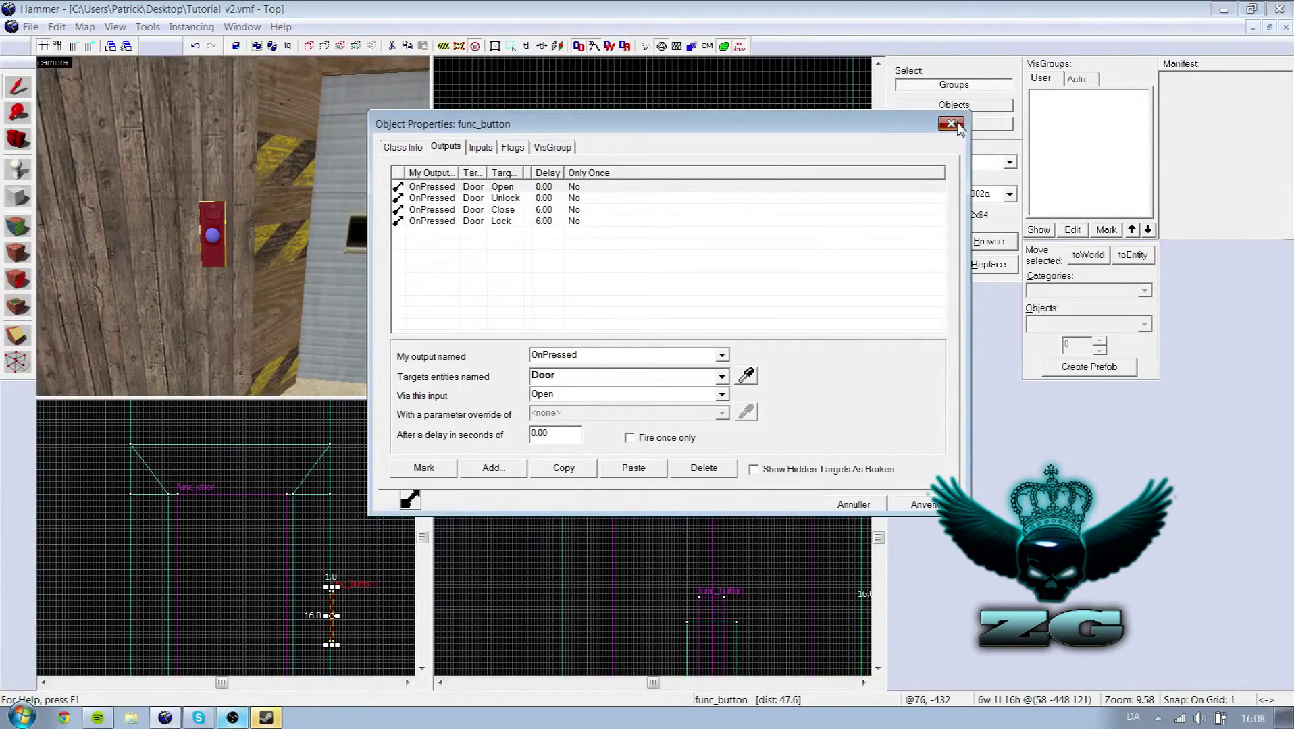
left_click(31, 26)
left_click(37, 93)
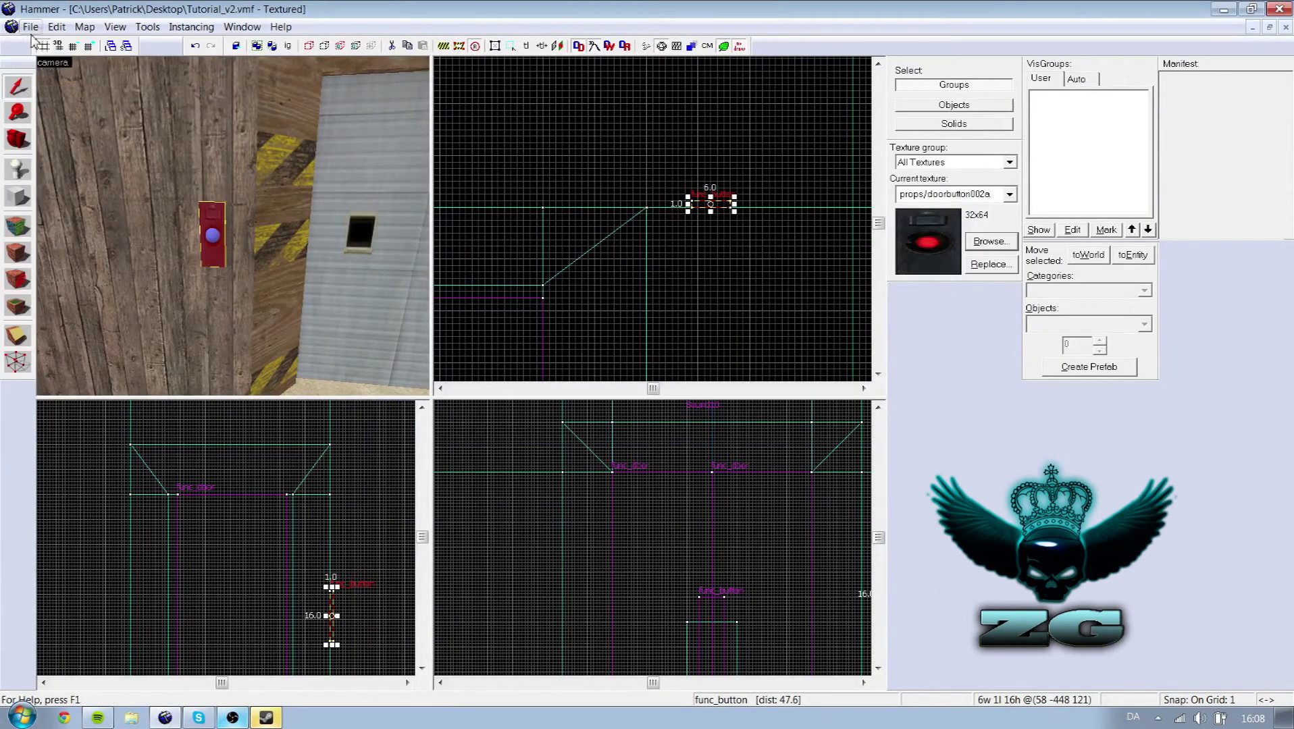
left_click(31, 26)
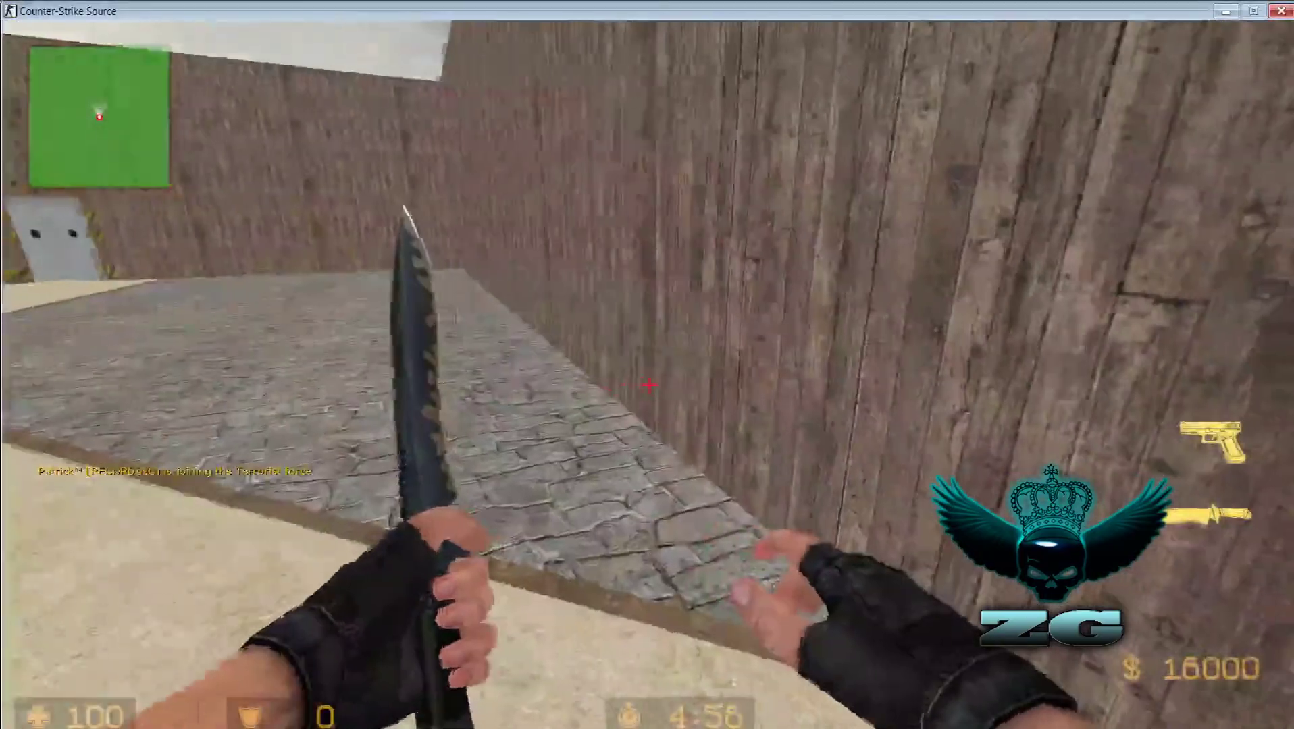
Switch to Counter-Strike: Source, walk through the sliding door to check it from both sides, and end the round
key("3")
key("w")
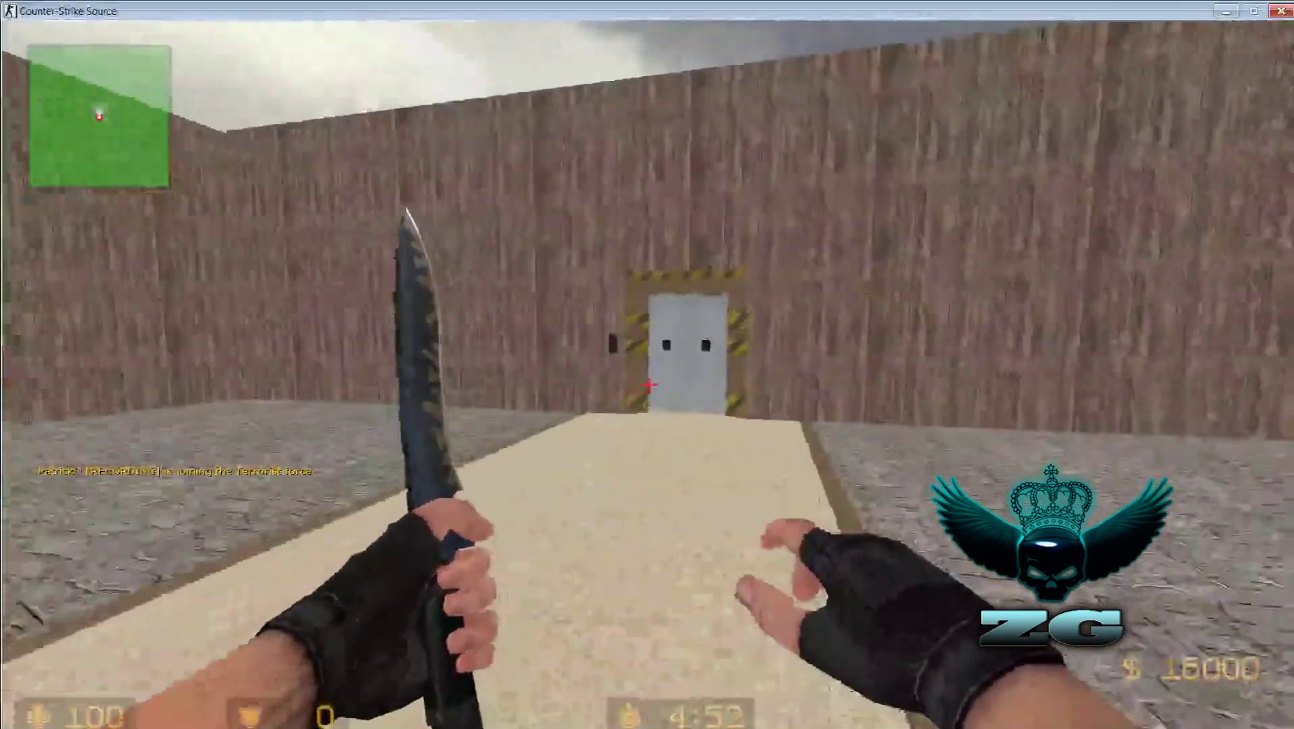
key("w")
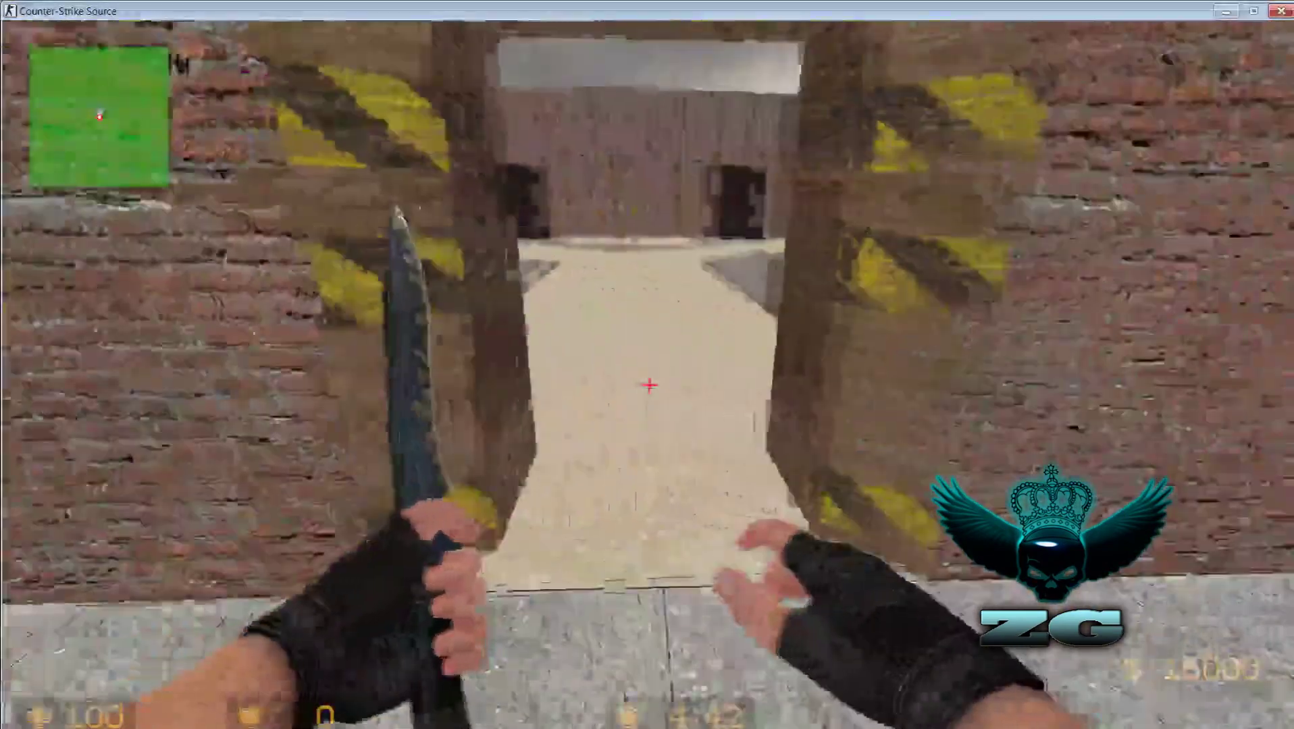
key("w")
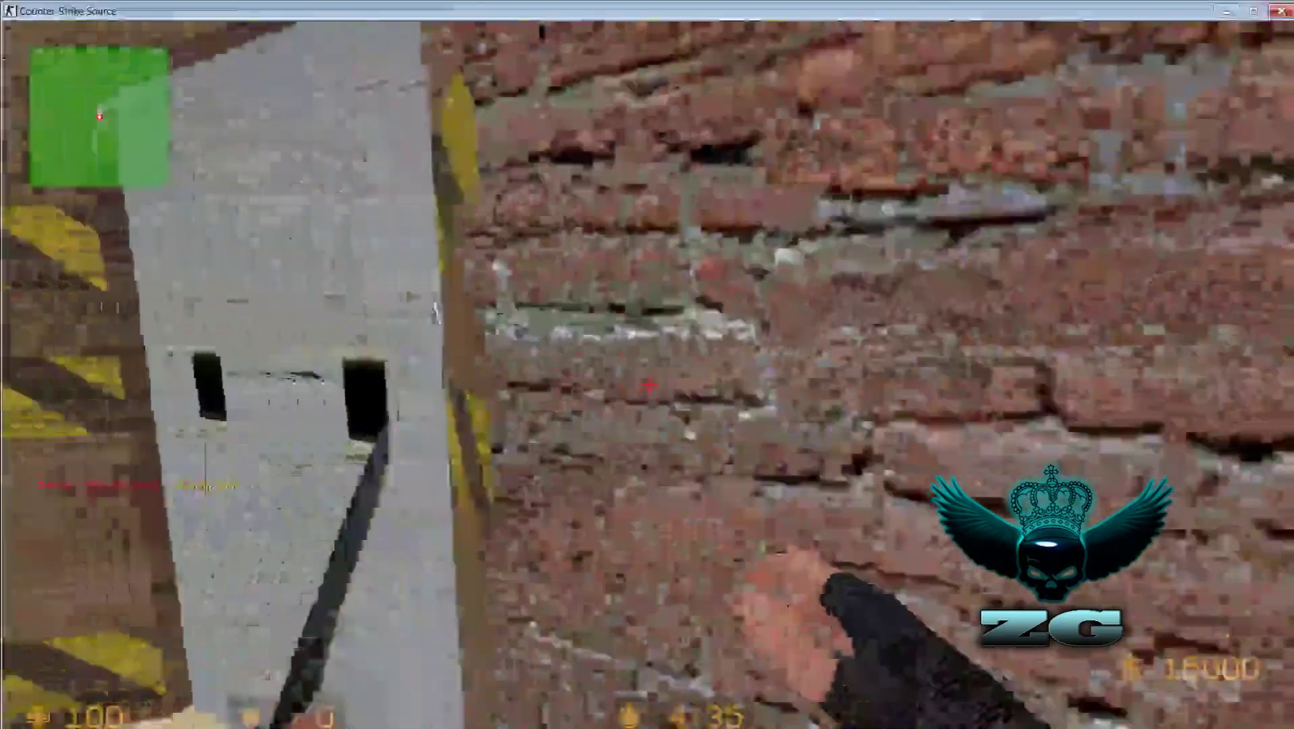
key("s")
key("s")
key("grave")
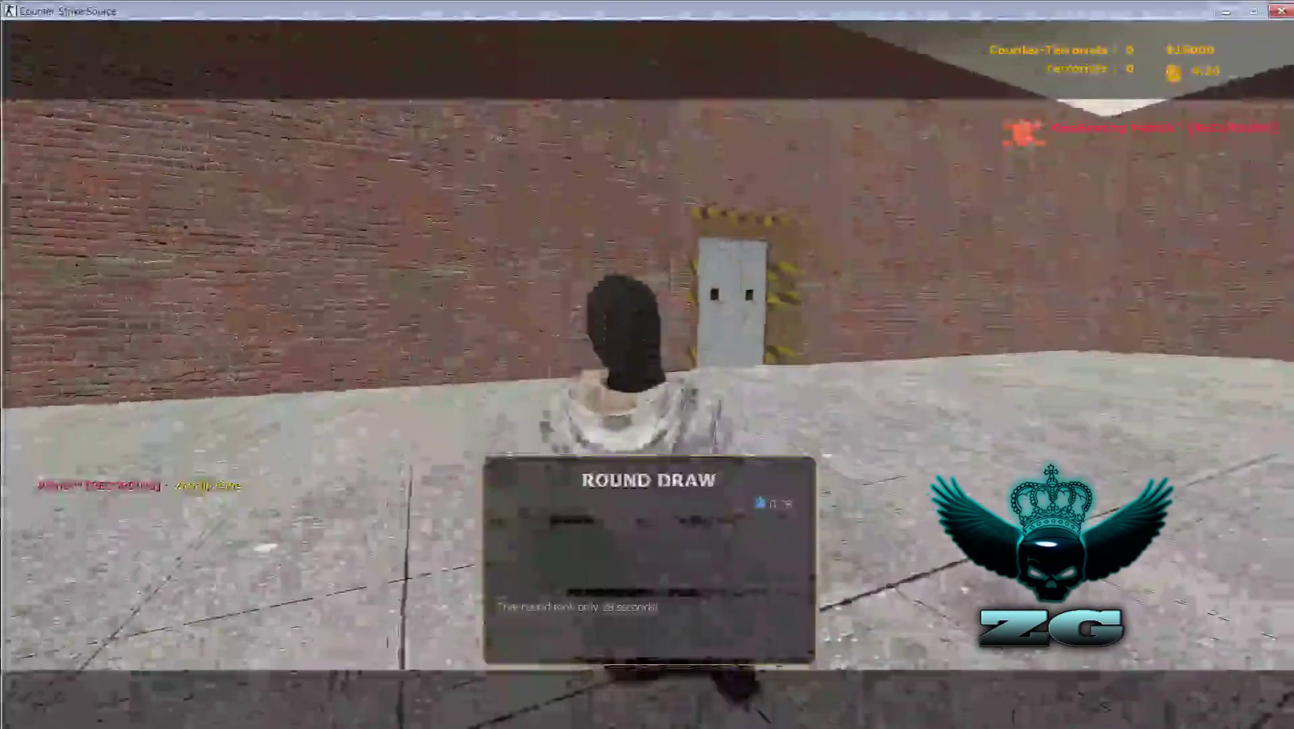
key("Tab")
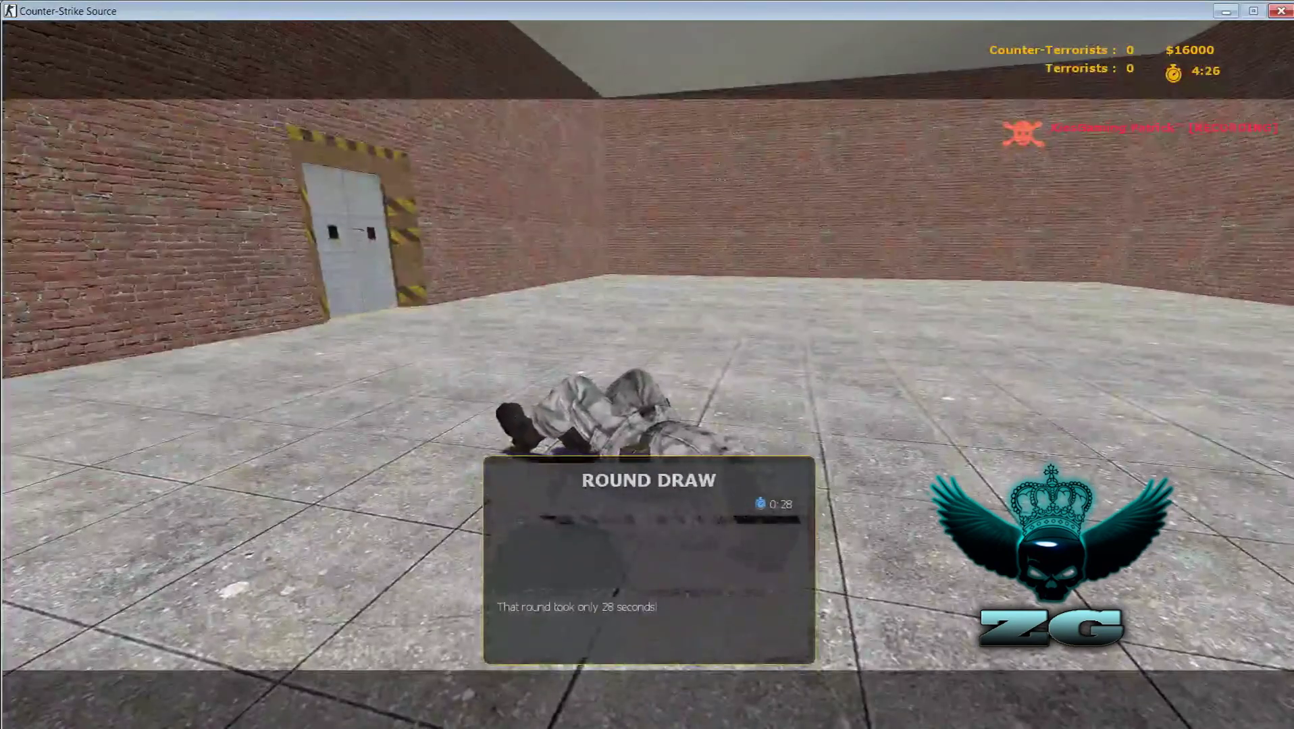
Walk back to the door in the new round, activate the wall button, and watch the door open and close
key("w")
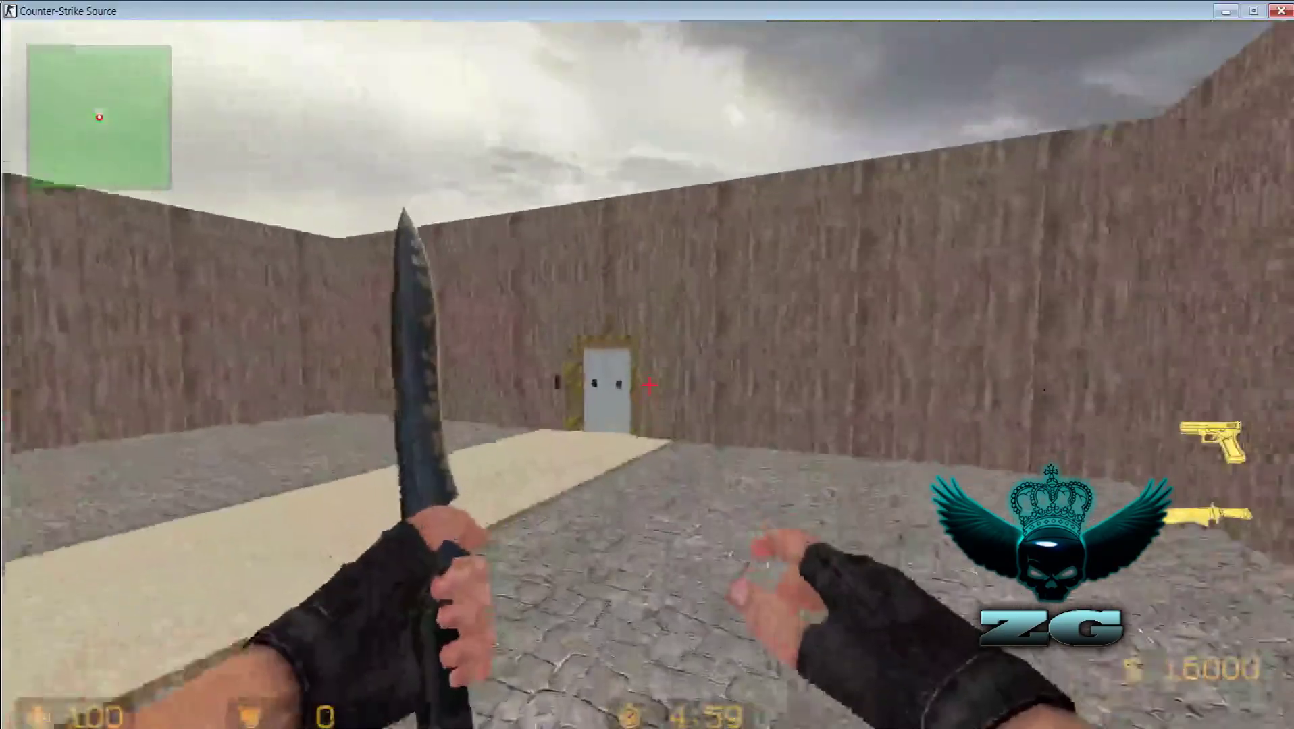
key("w")
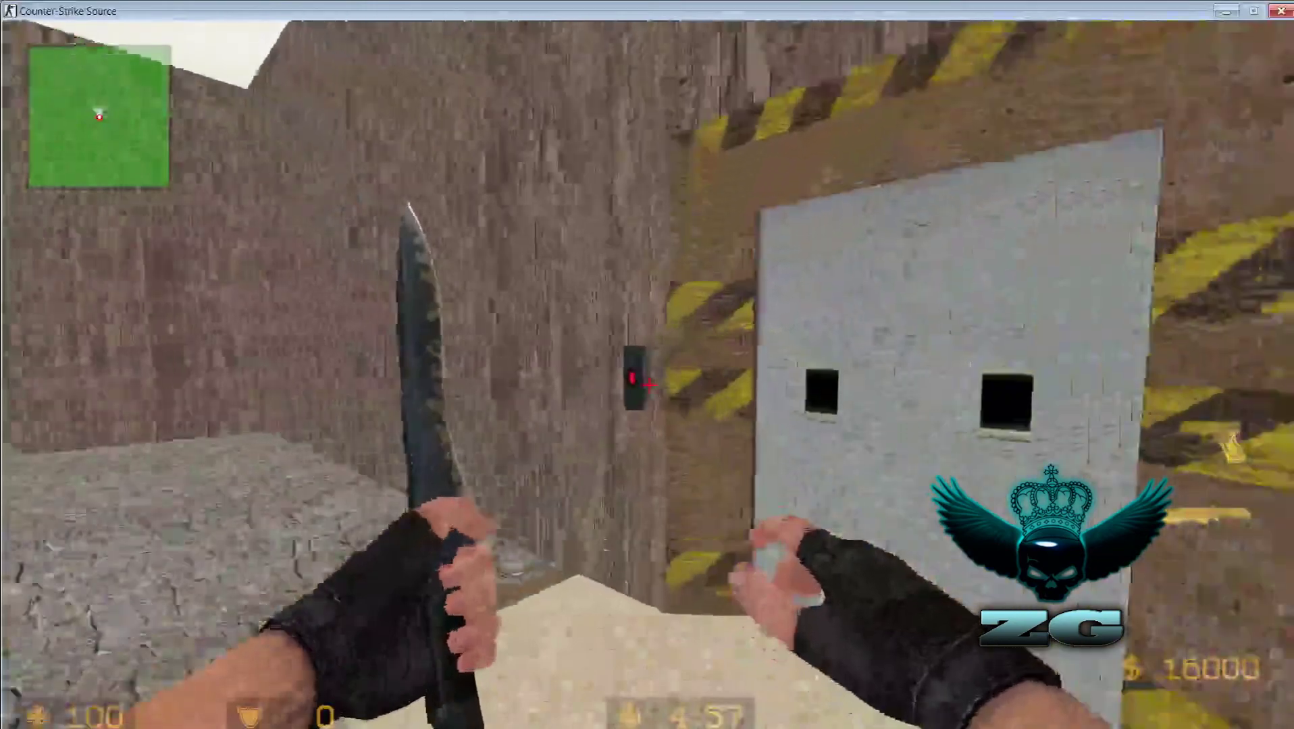
key("e")
key("d")
key("a")
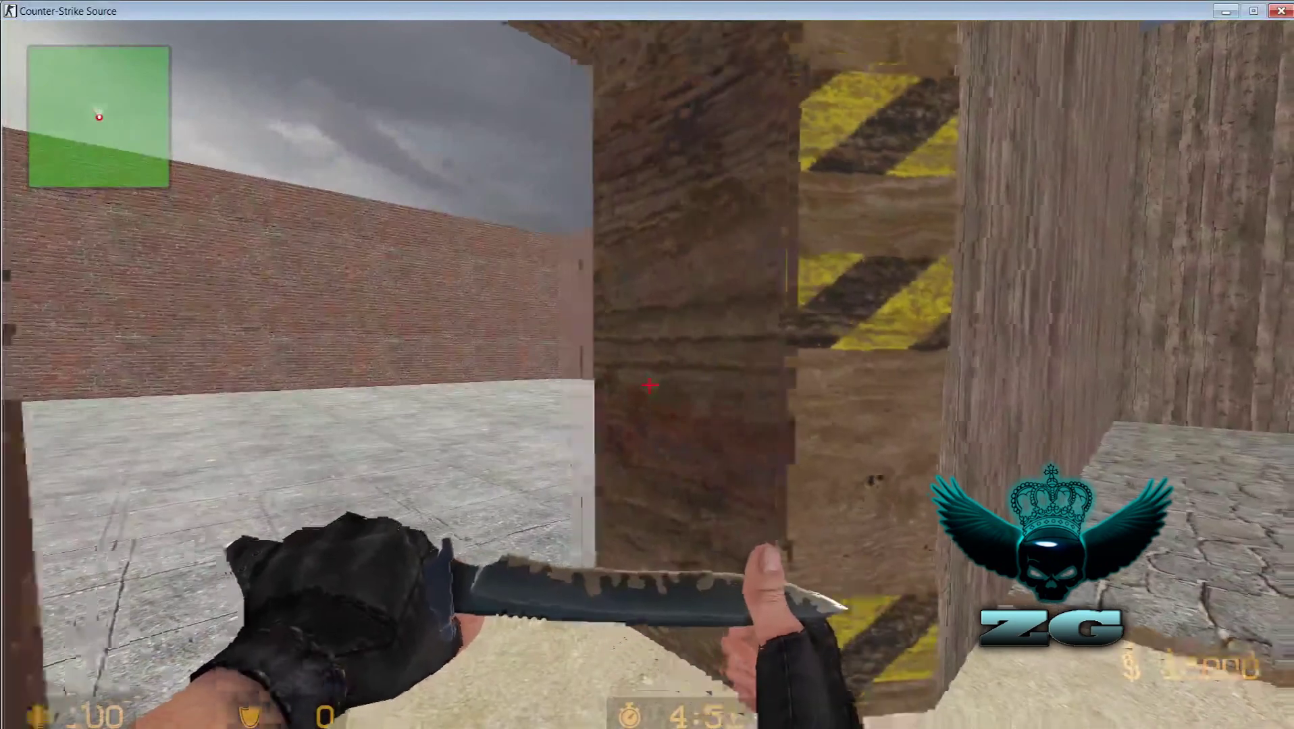
left_click(650, 385)
key("s")
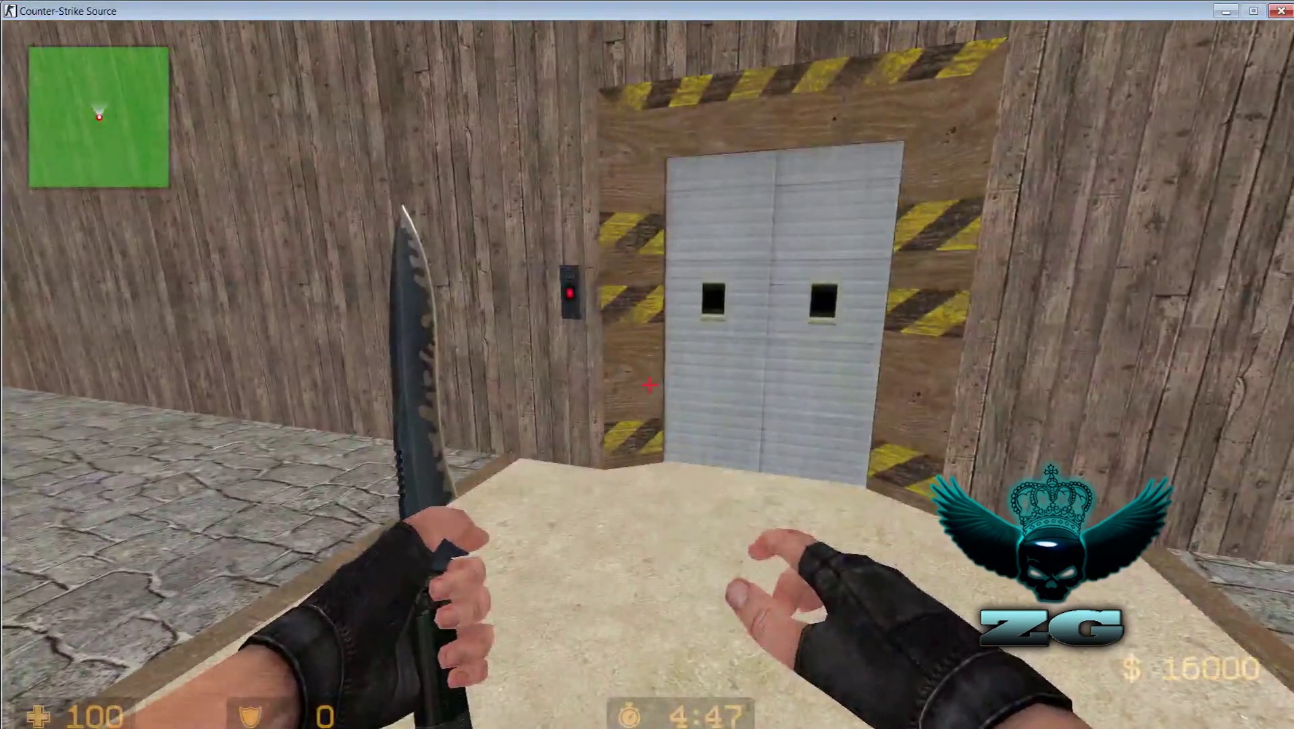
key("w")
key("s")
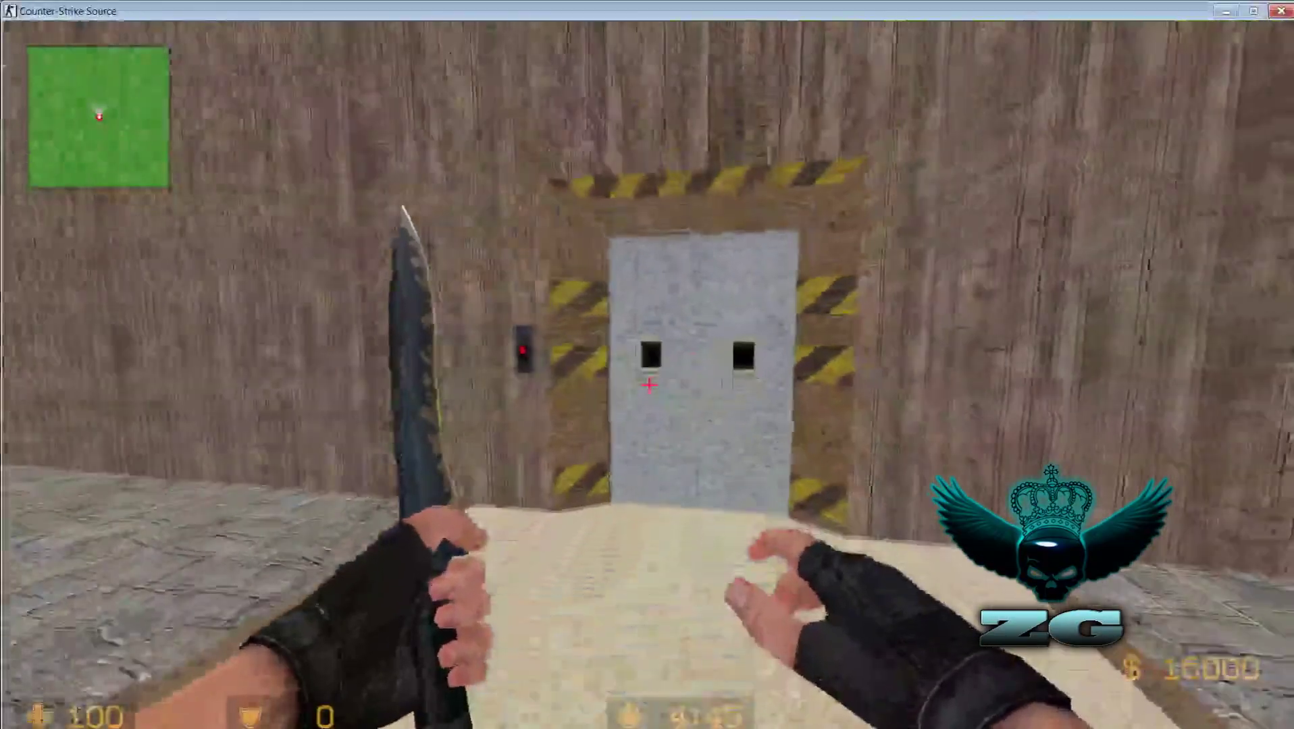
key("s")
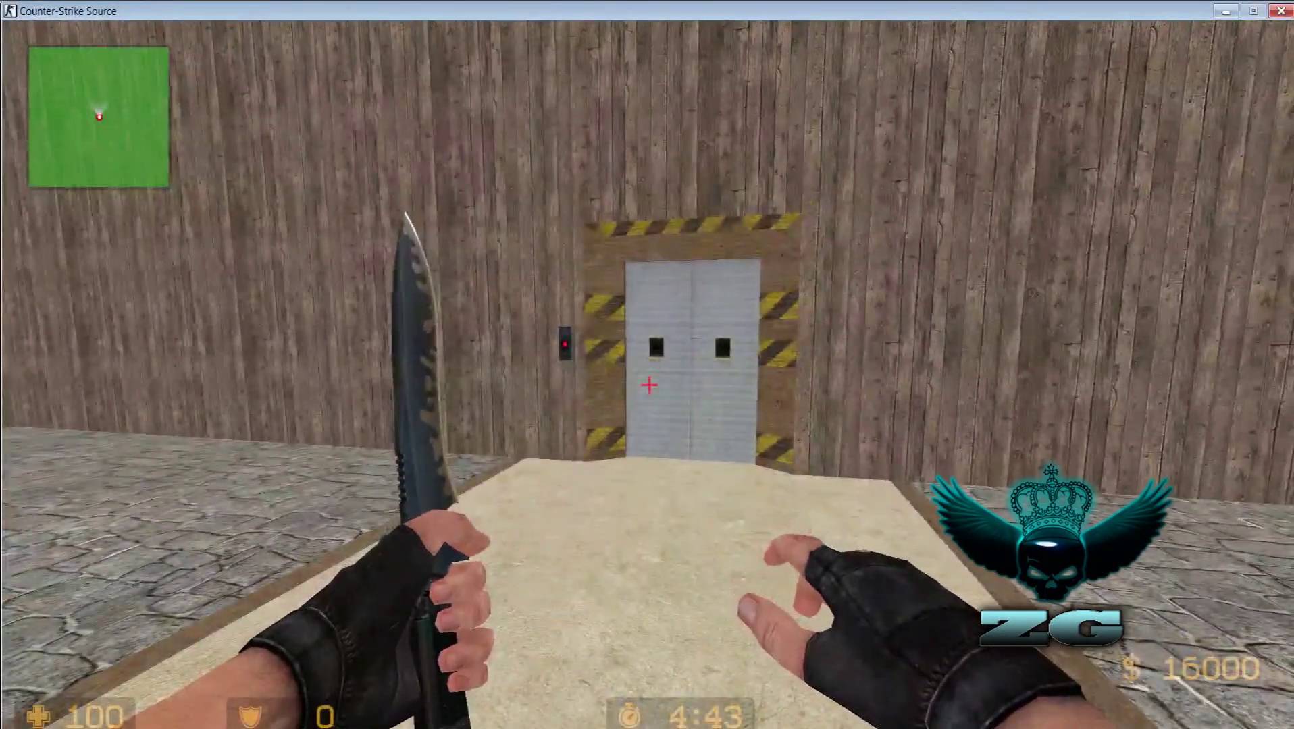